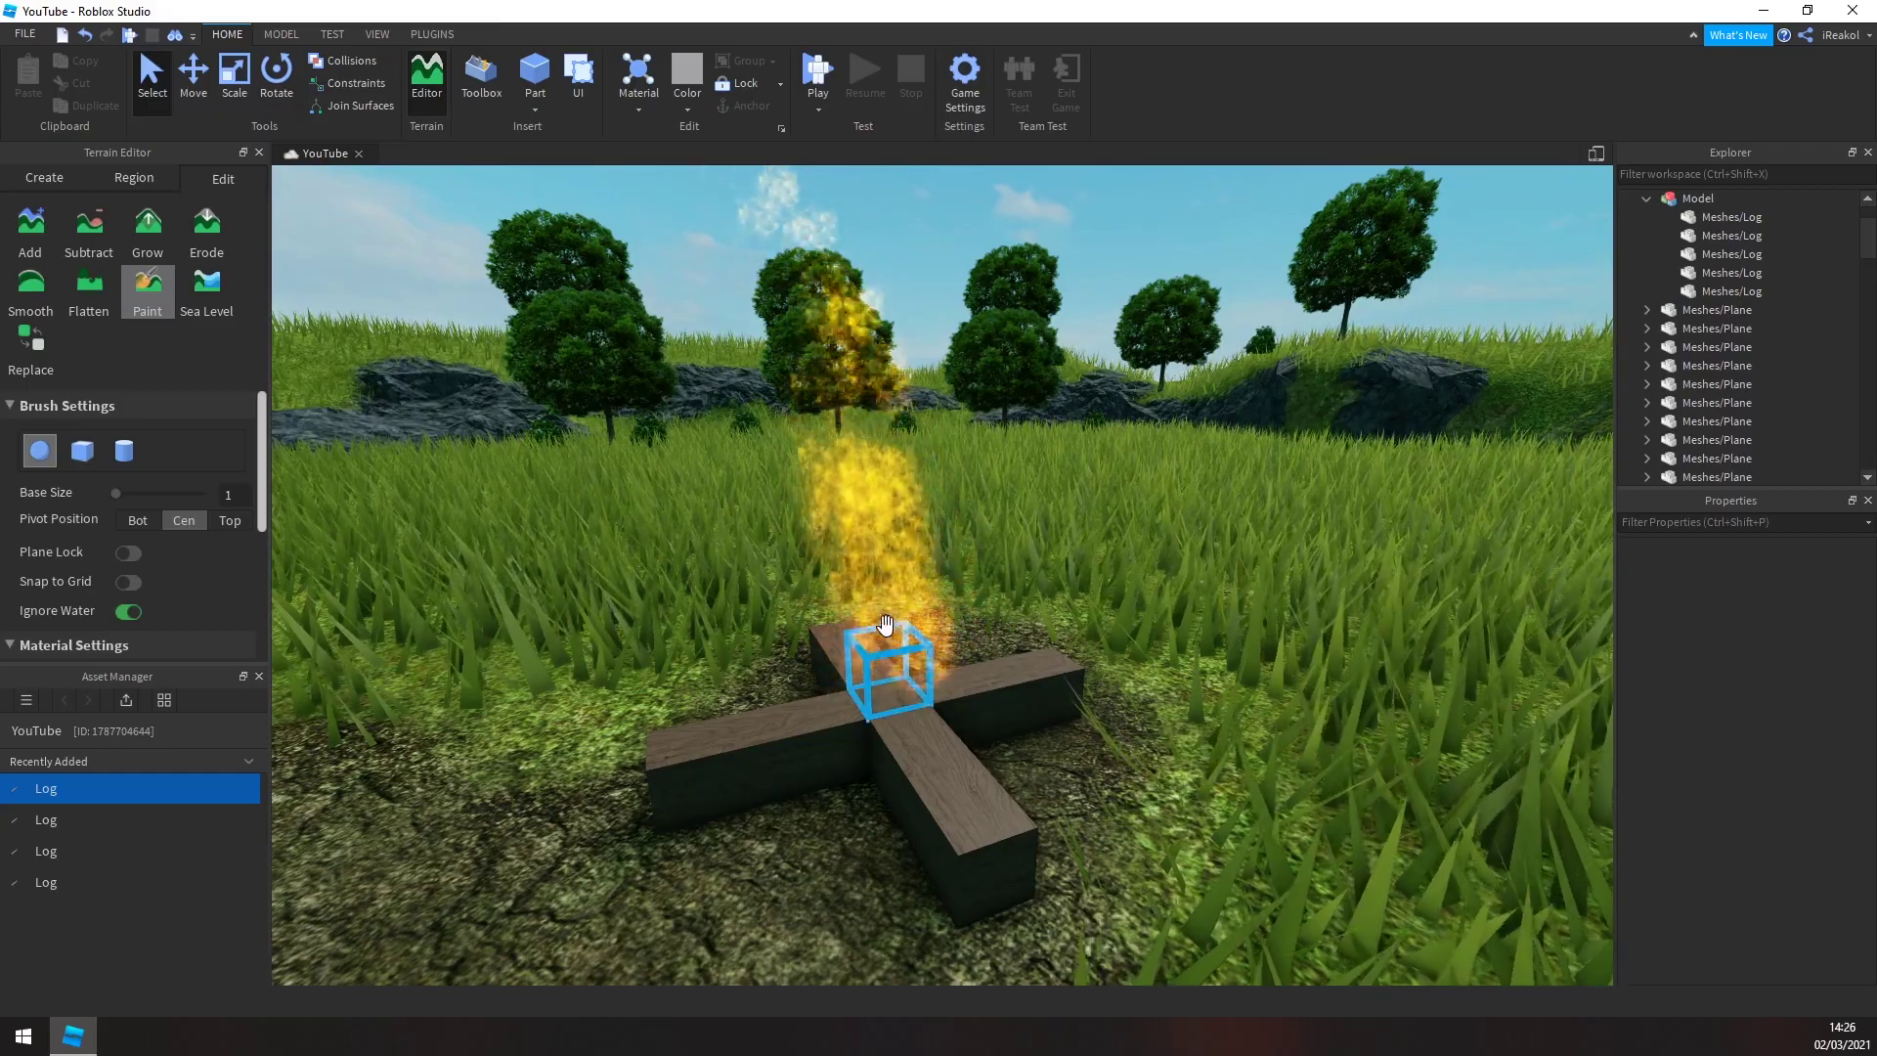
- Examine the two campfires in the grass scene, comparing their flames, smoke and log layouts from several angles
{"action": "scroll", "coordinate": [892, 636], "scroll_direction": "up", "scroll_amount": 2}
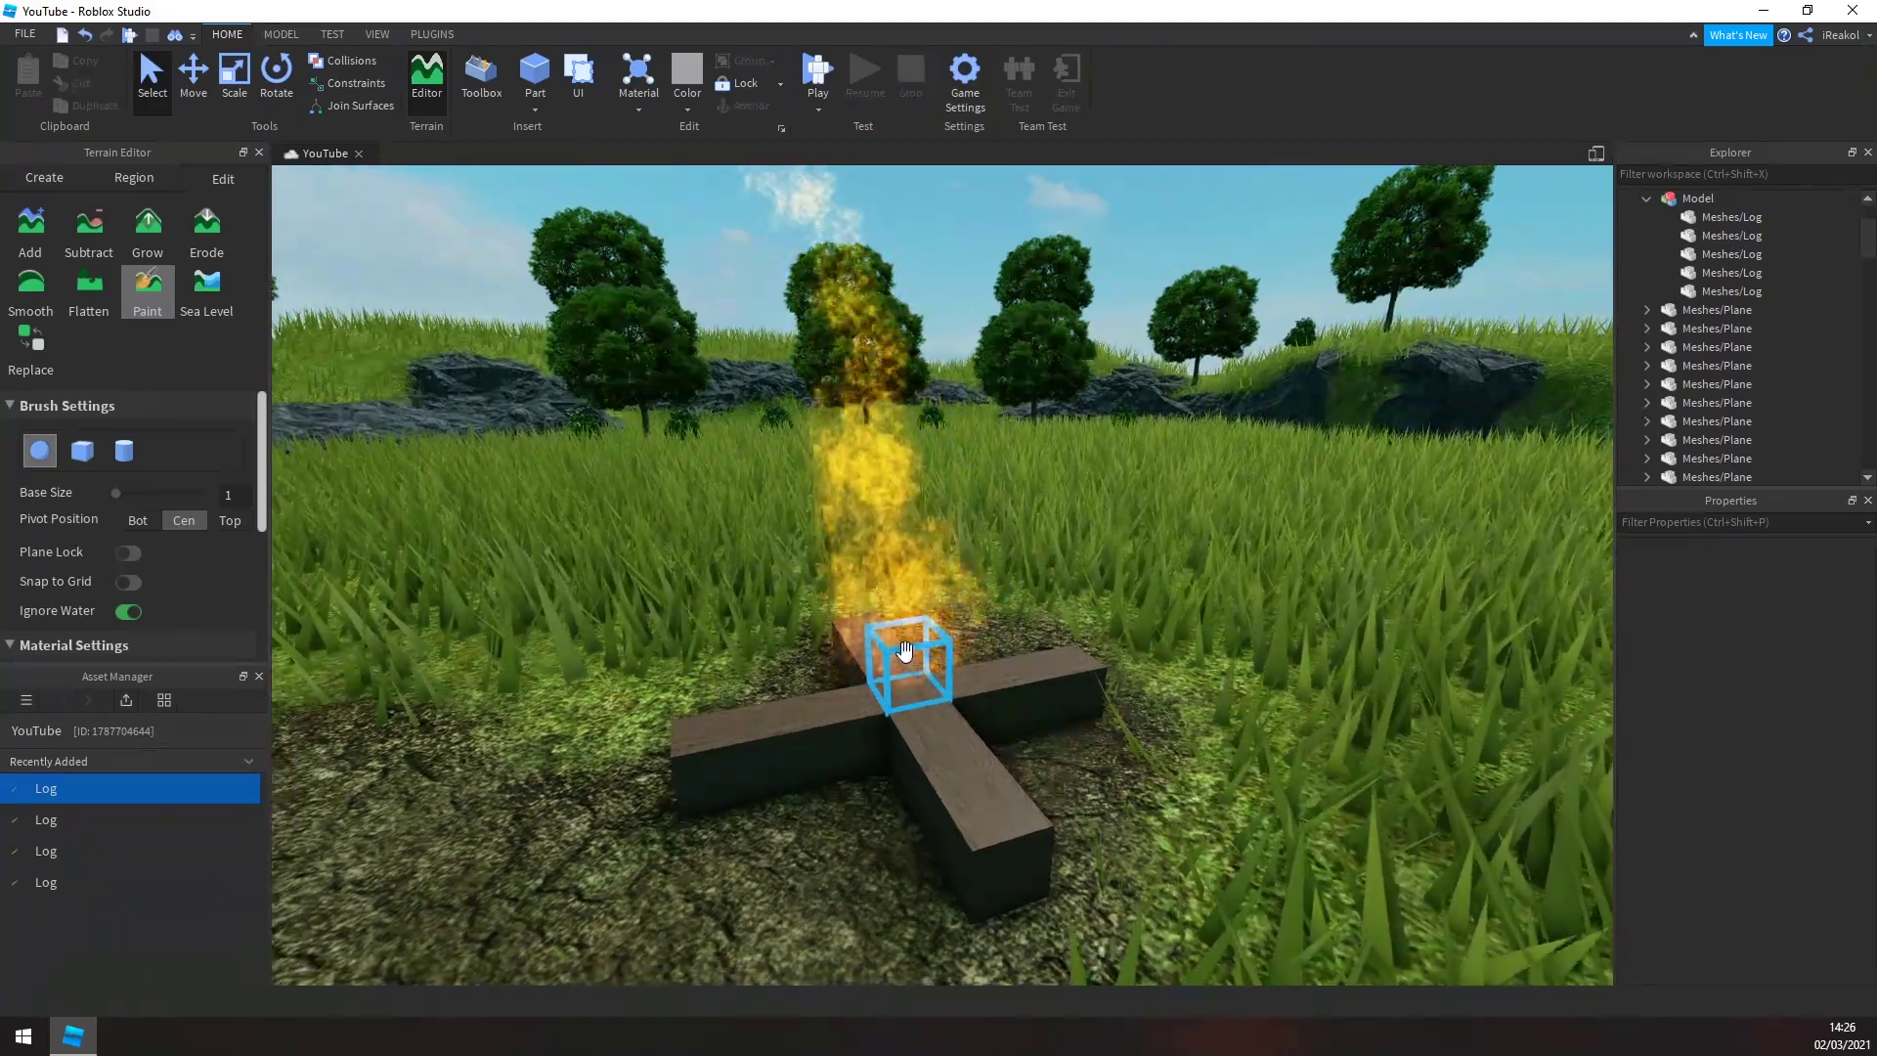
{"action": "scroll", "coordinate": [904, 650], "scroll_direction": "down", "scroll_amount": 3}
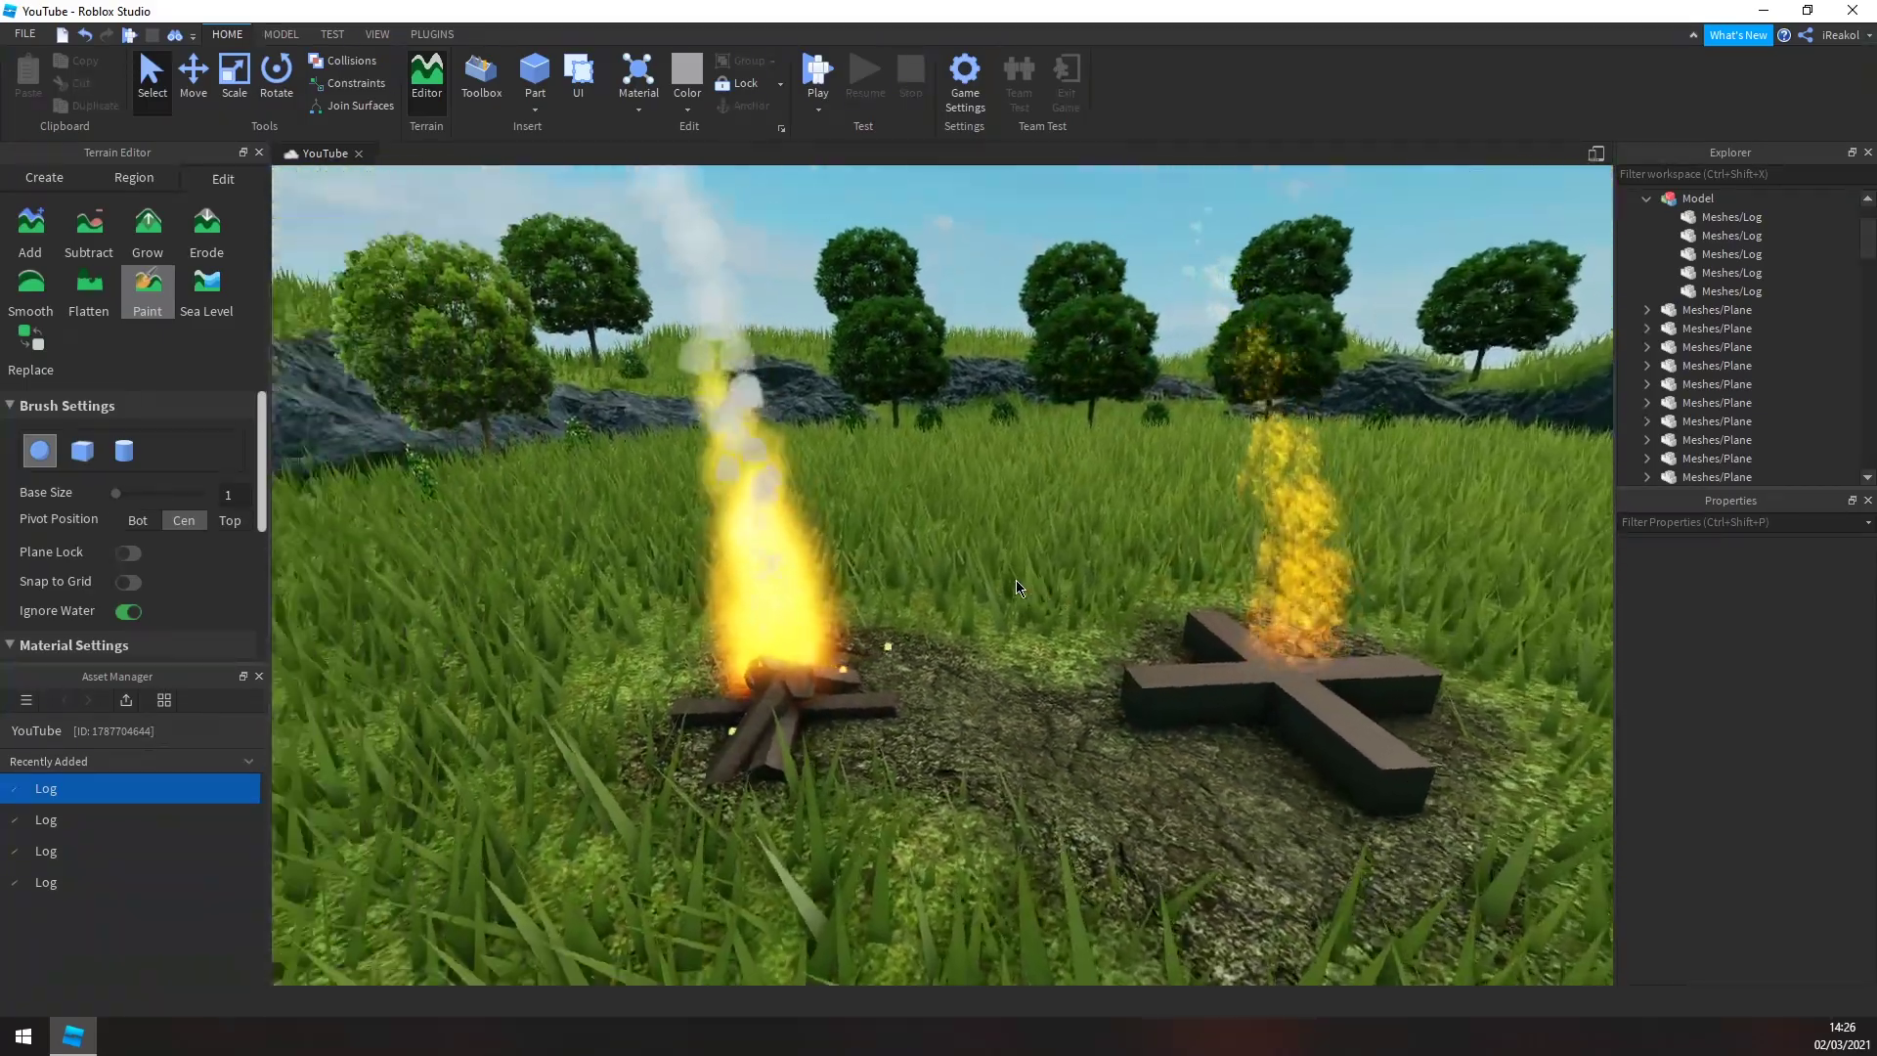
{"action": "scroll", "coordinate": [1016, 579], "scroll_direction": "up", "scroll_amount": 3}
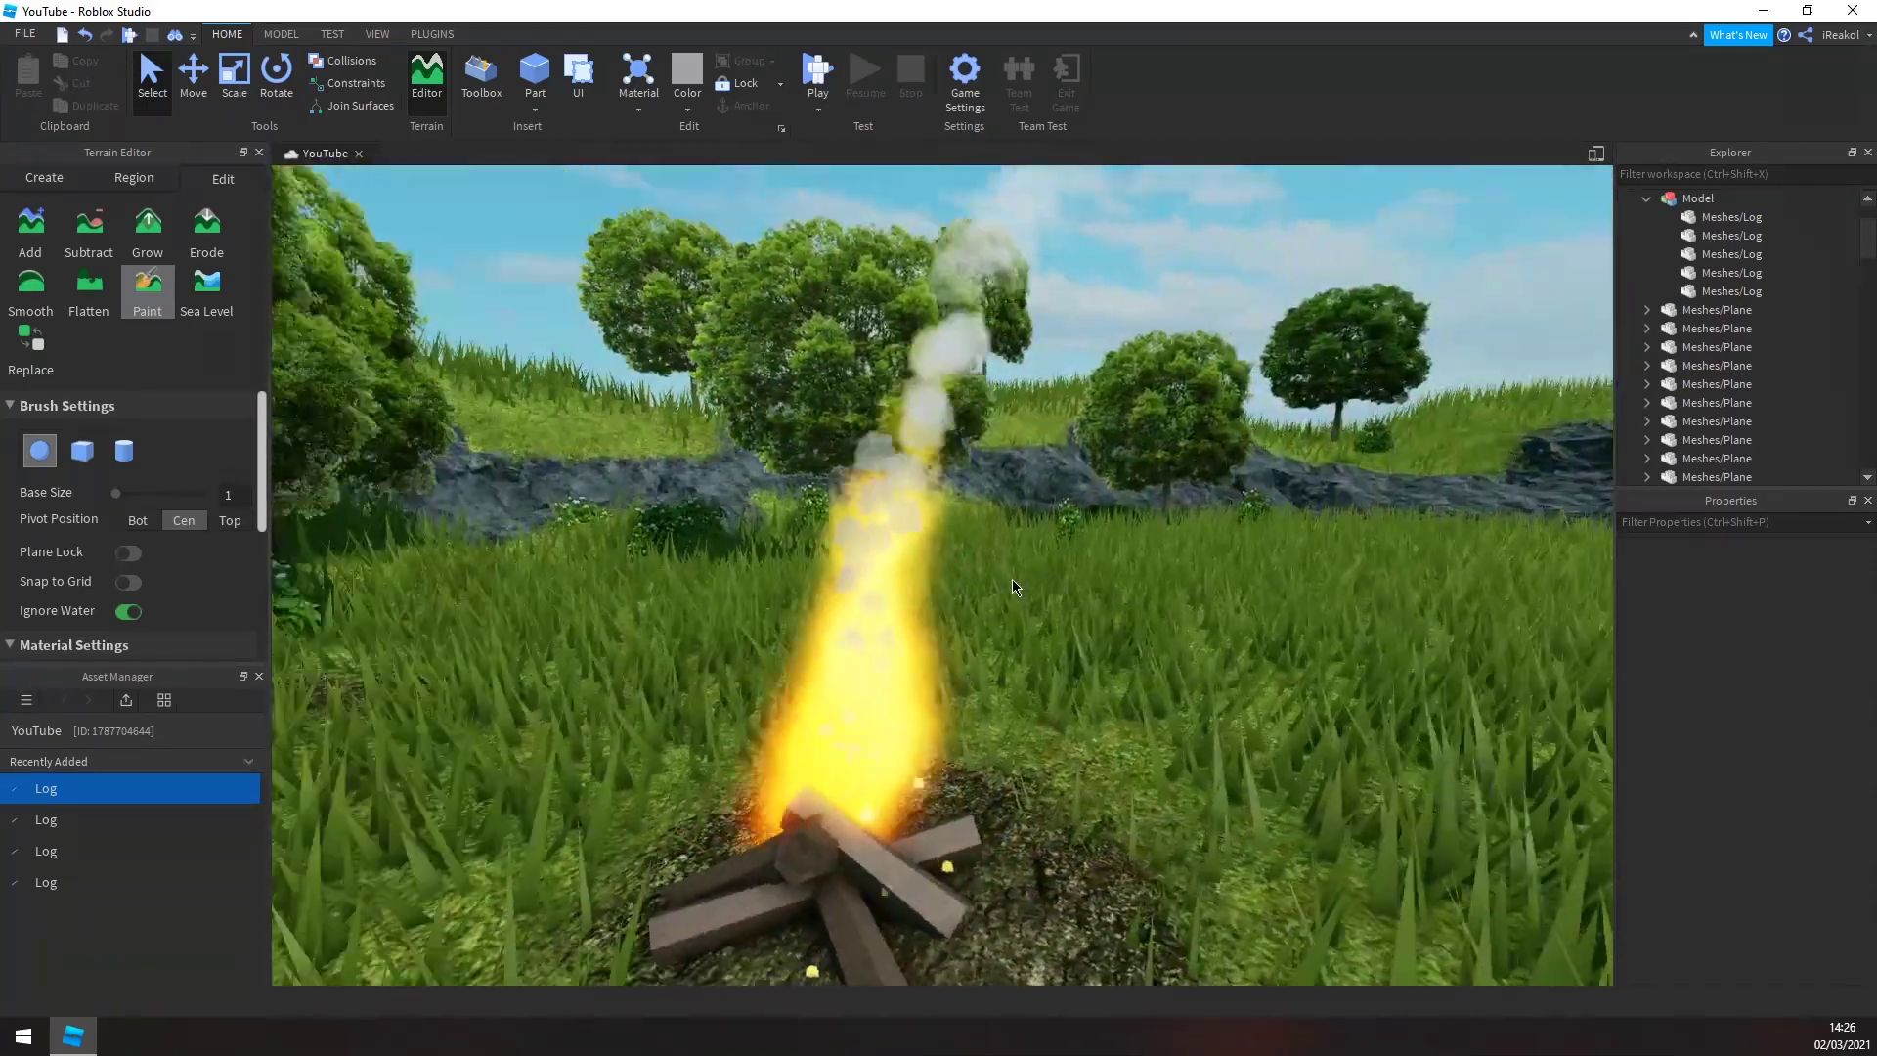
{"action": "right_click_drag", "start_coordinate": [1013, 579], "coordinate": [1013, 577]}
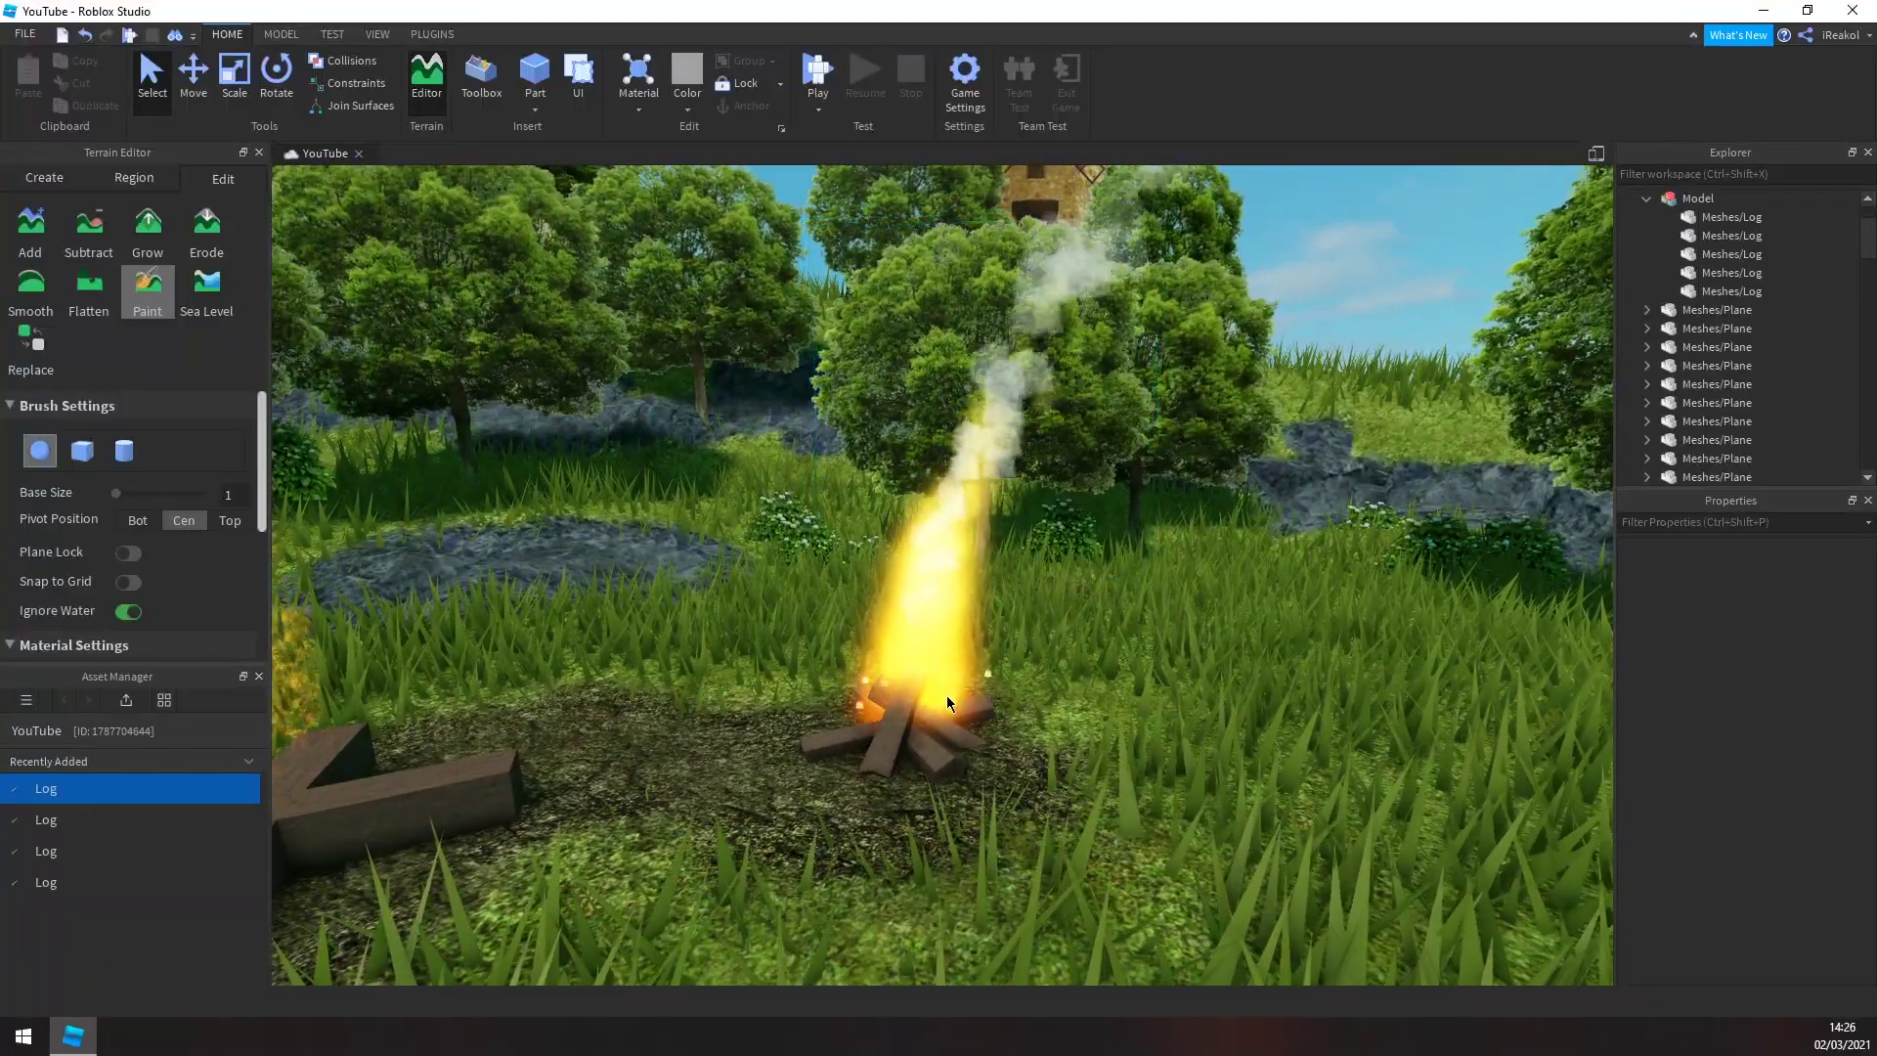
{"action": "scroll", "coordinate": [1012, 678], "scroll_direction": "up", "scroll_amount": 2}
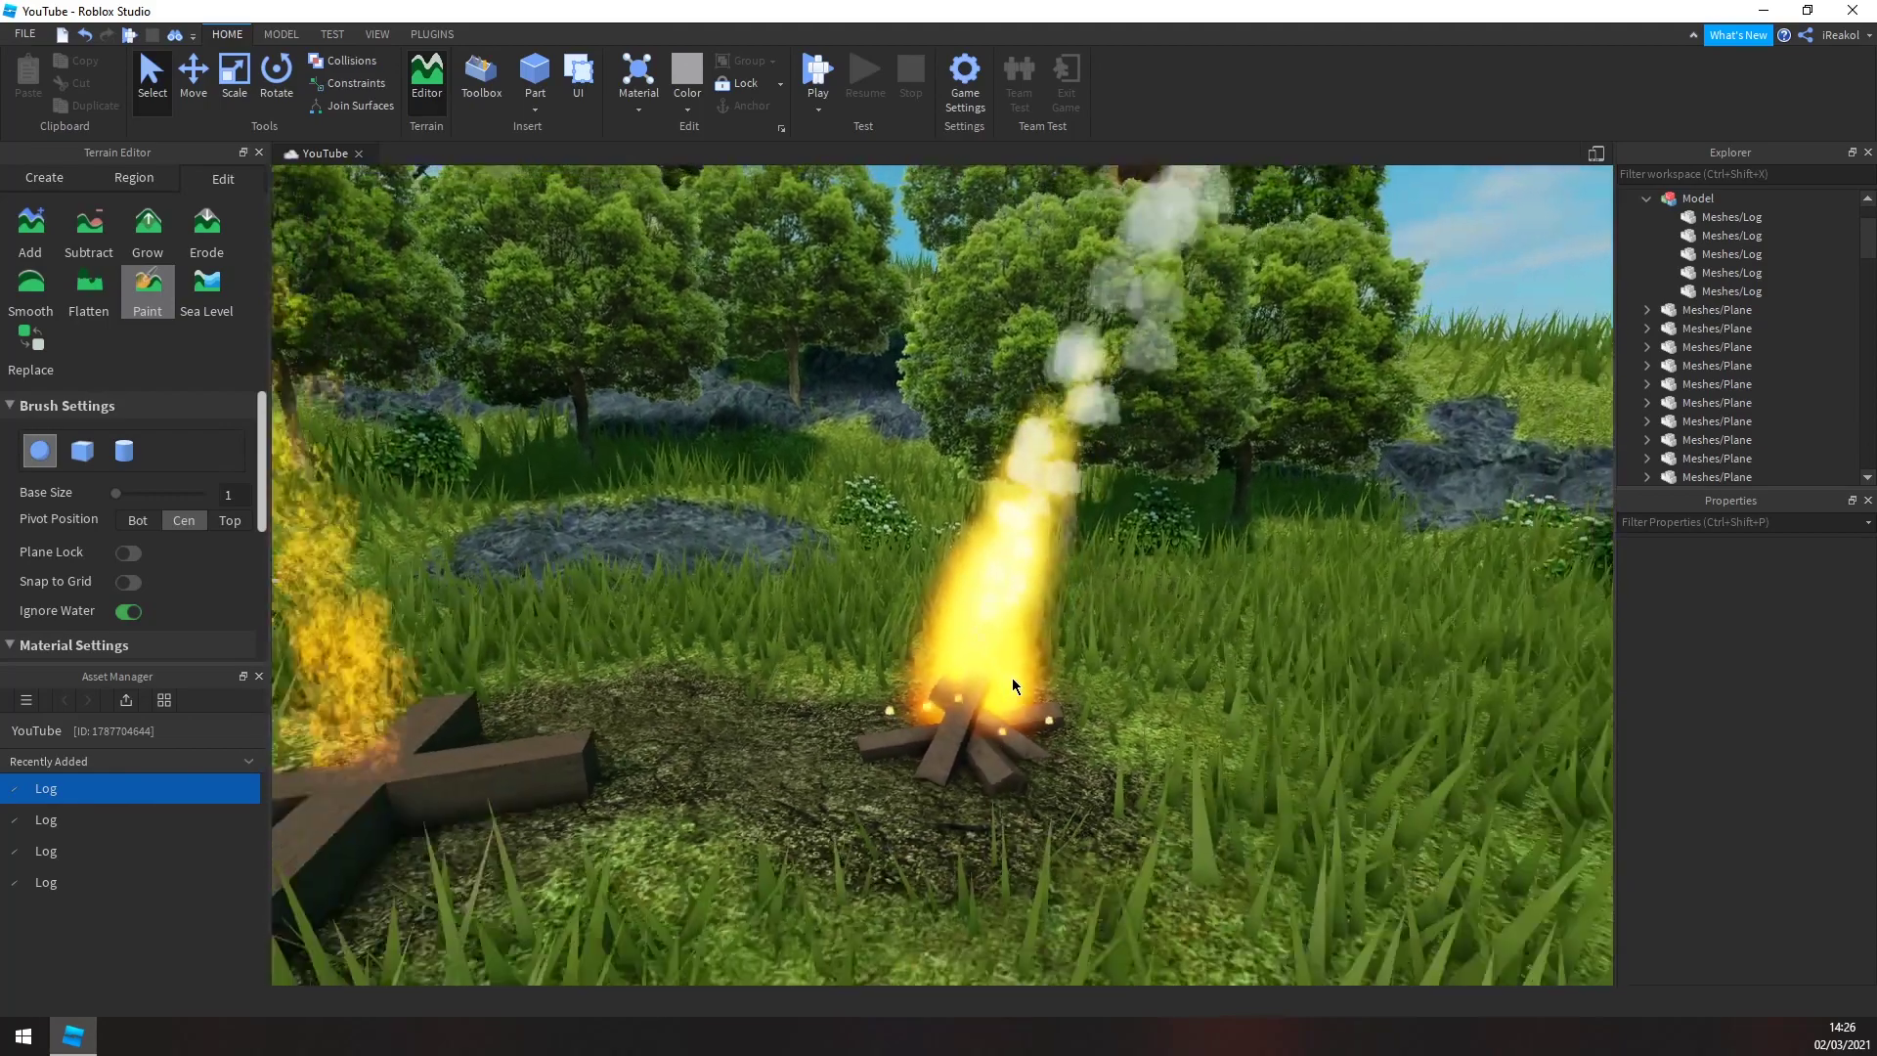
{"action": "scroll", "coordinate": [1012, 678], "scroll_direction": "down", "scroll_amount": 1}
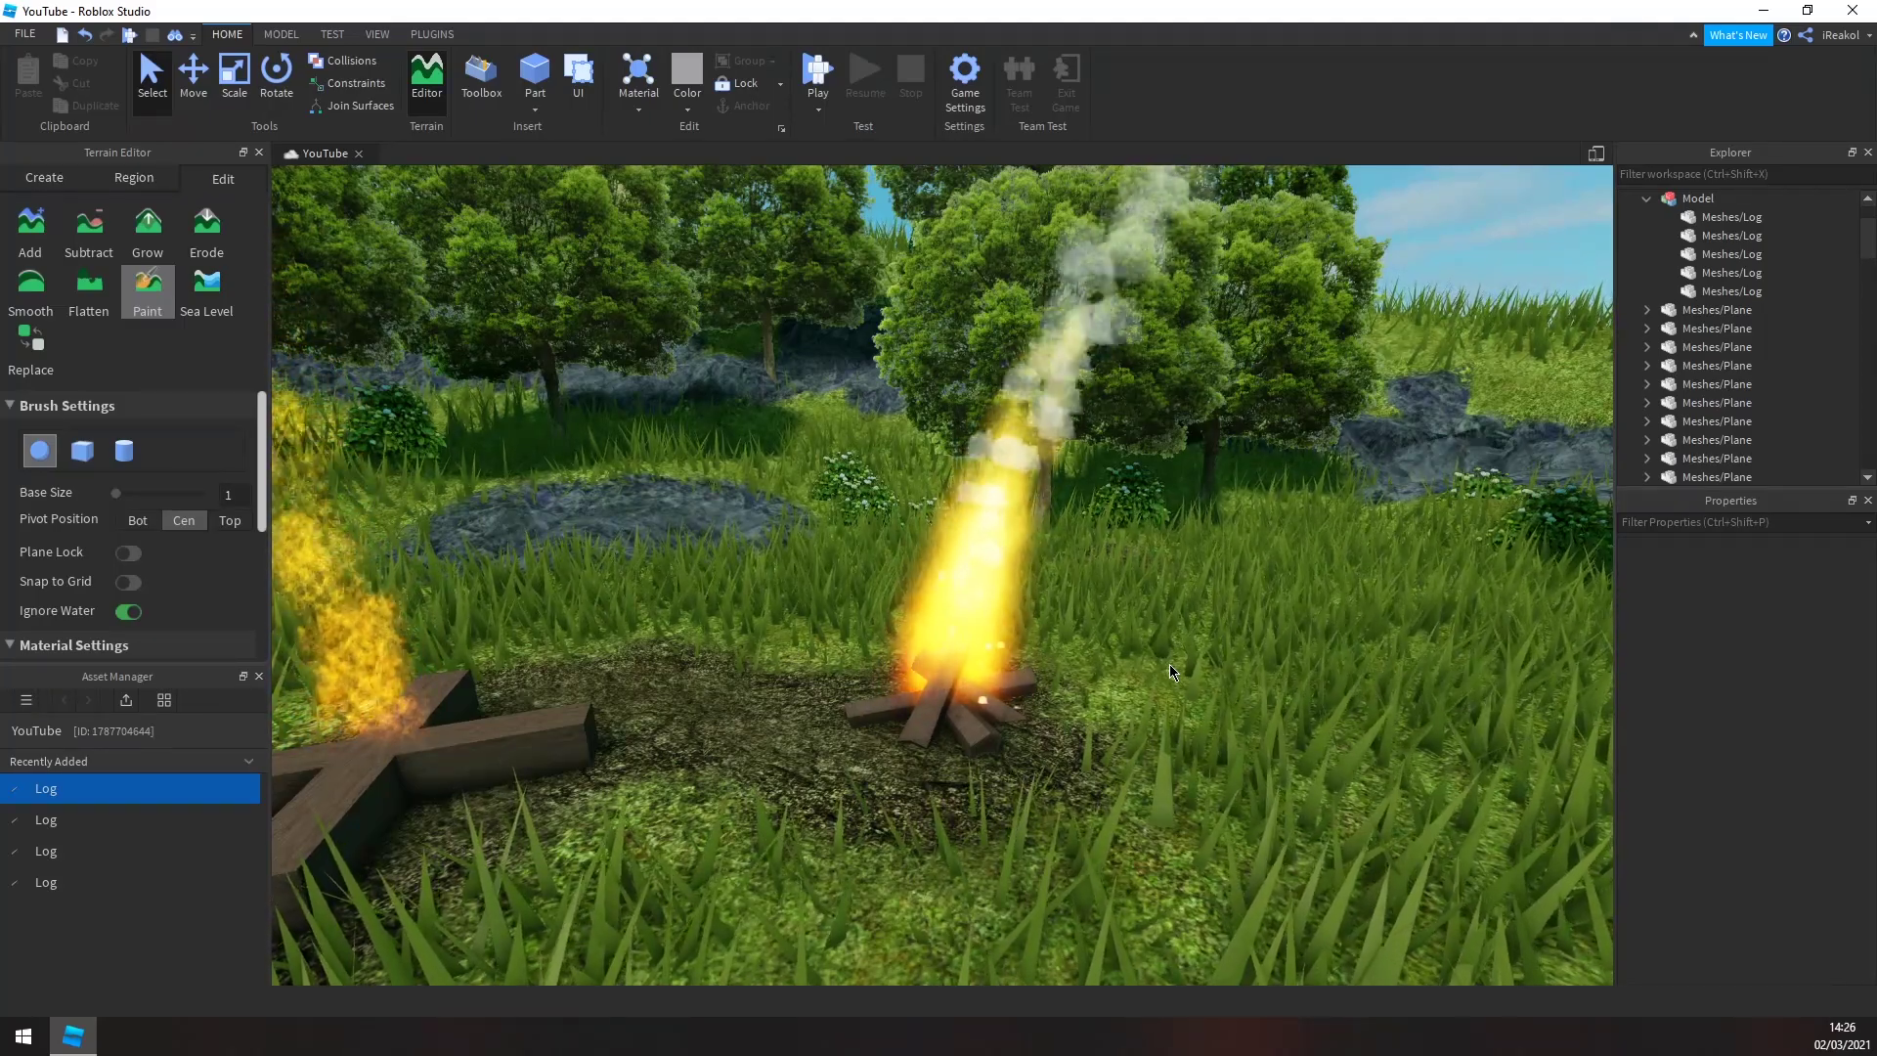
{"action": "key", "text": "w"}
{"action": "right_click_drag", "start_coordinate": [1199, 620], "coordinate": [1199, 620]}
{"action": "key", "text": "s"}
{"action": "key", "text": "d"}
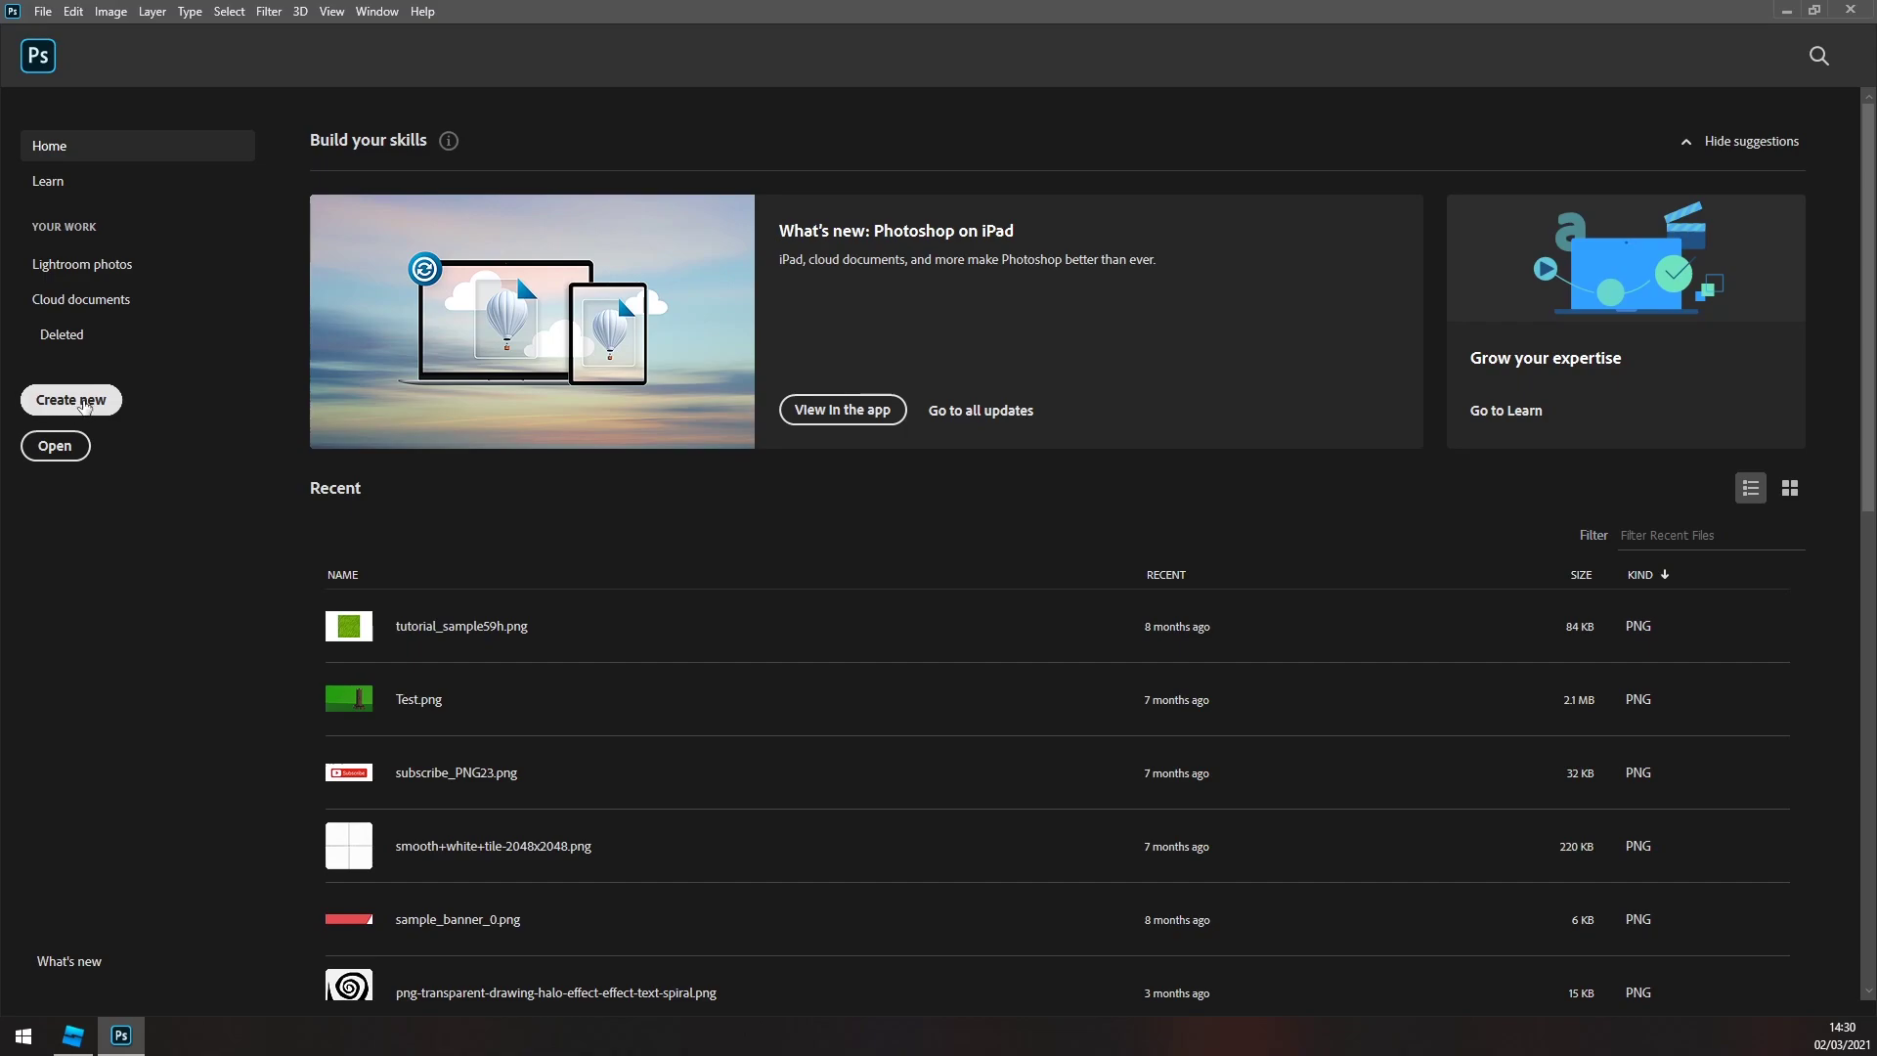
- In Photoshop, create a 500 x 500 px document and fill its unlocked background layer with dark grey
{"action": "left_click", "coordinate": [75, 407]}
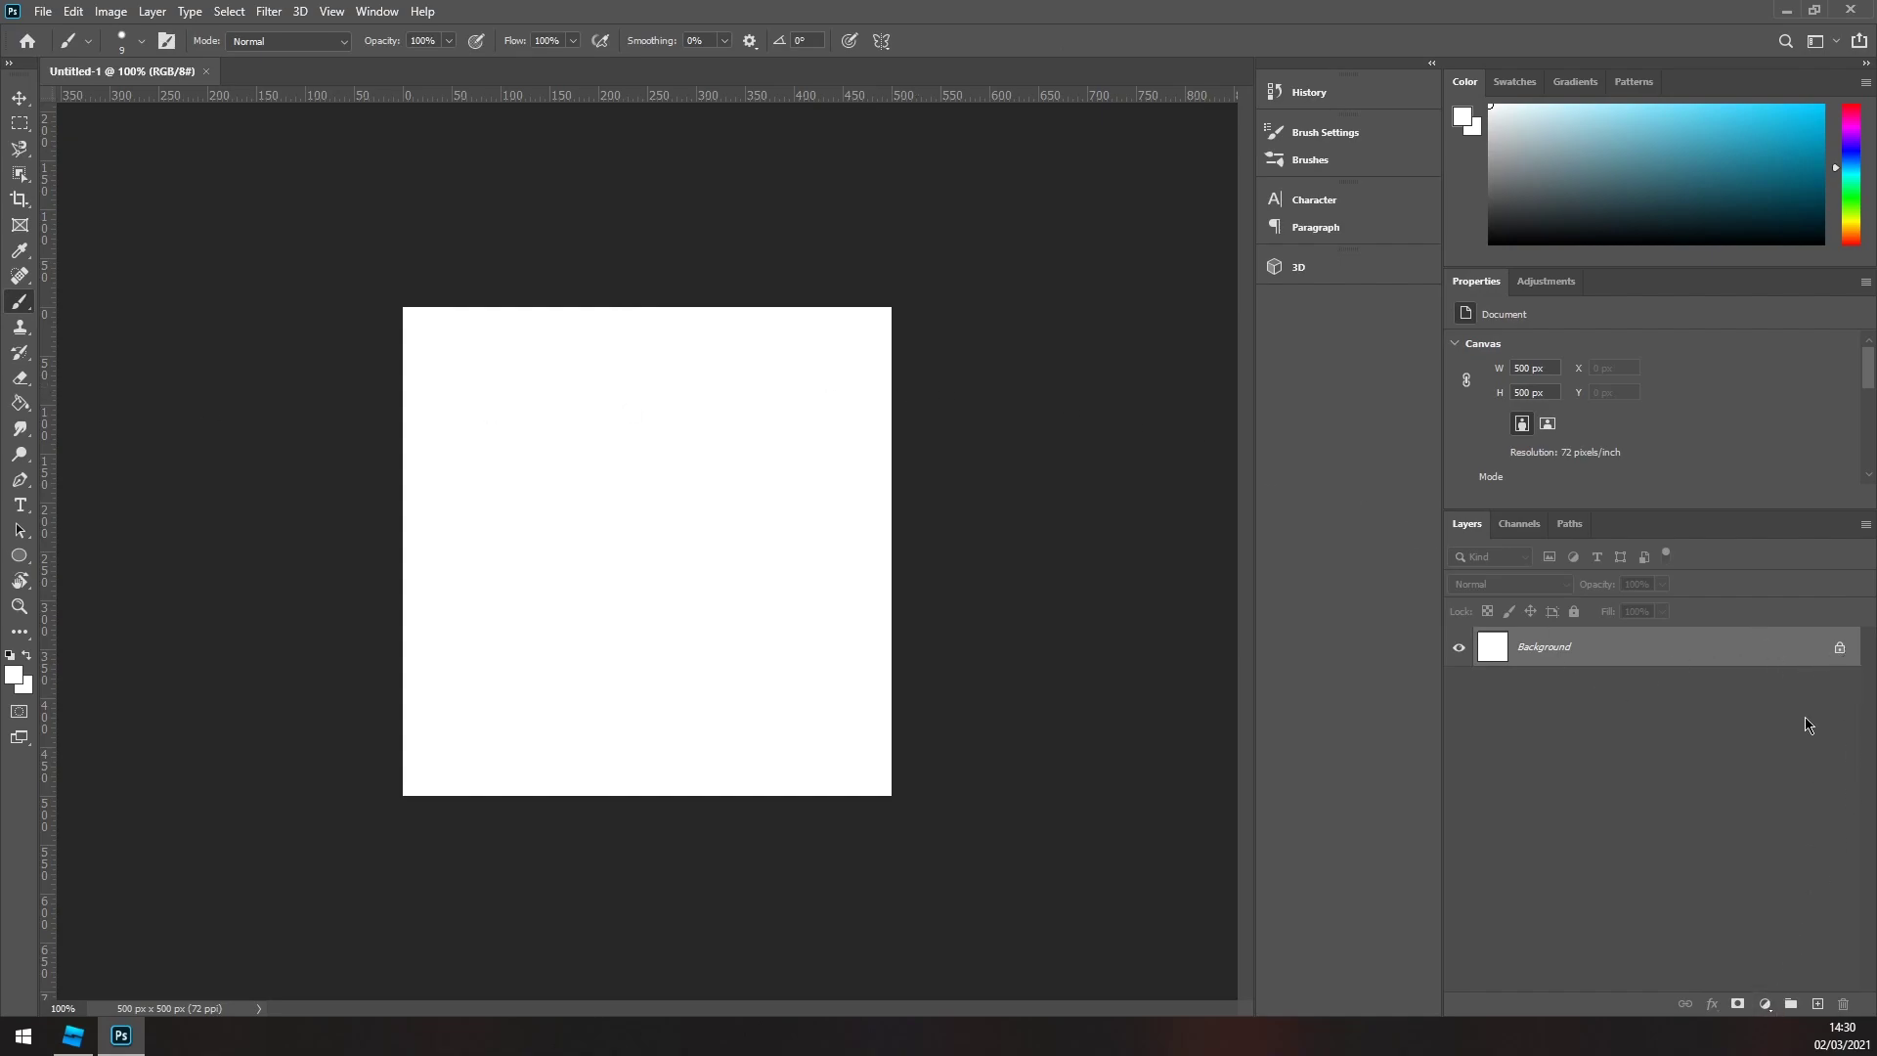
{"action": "left_click", "coordinate": [1842, 647]}
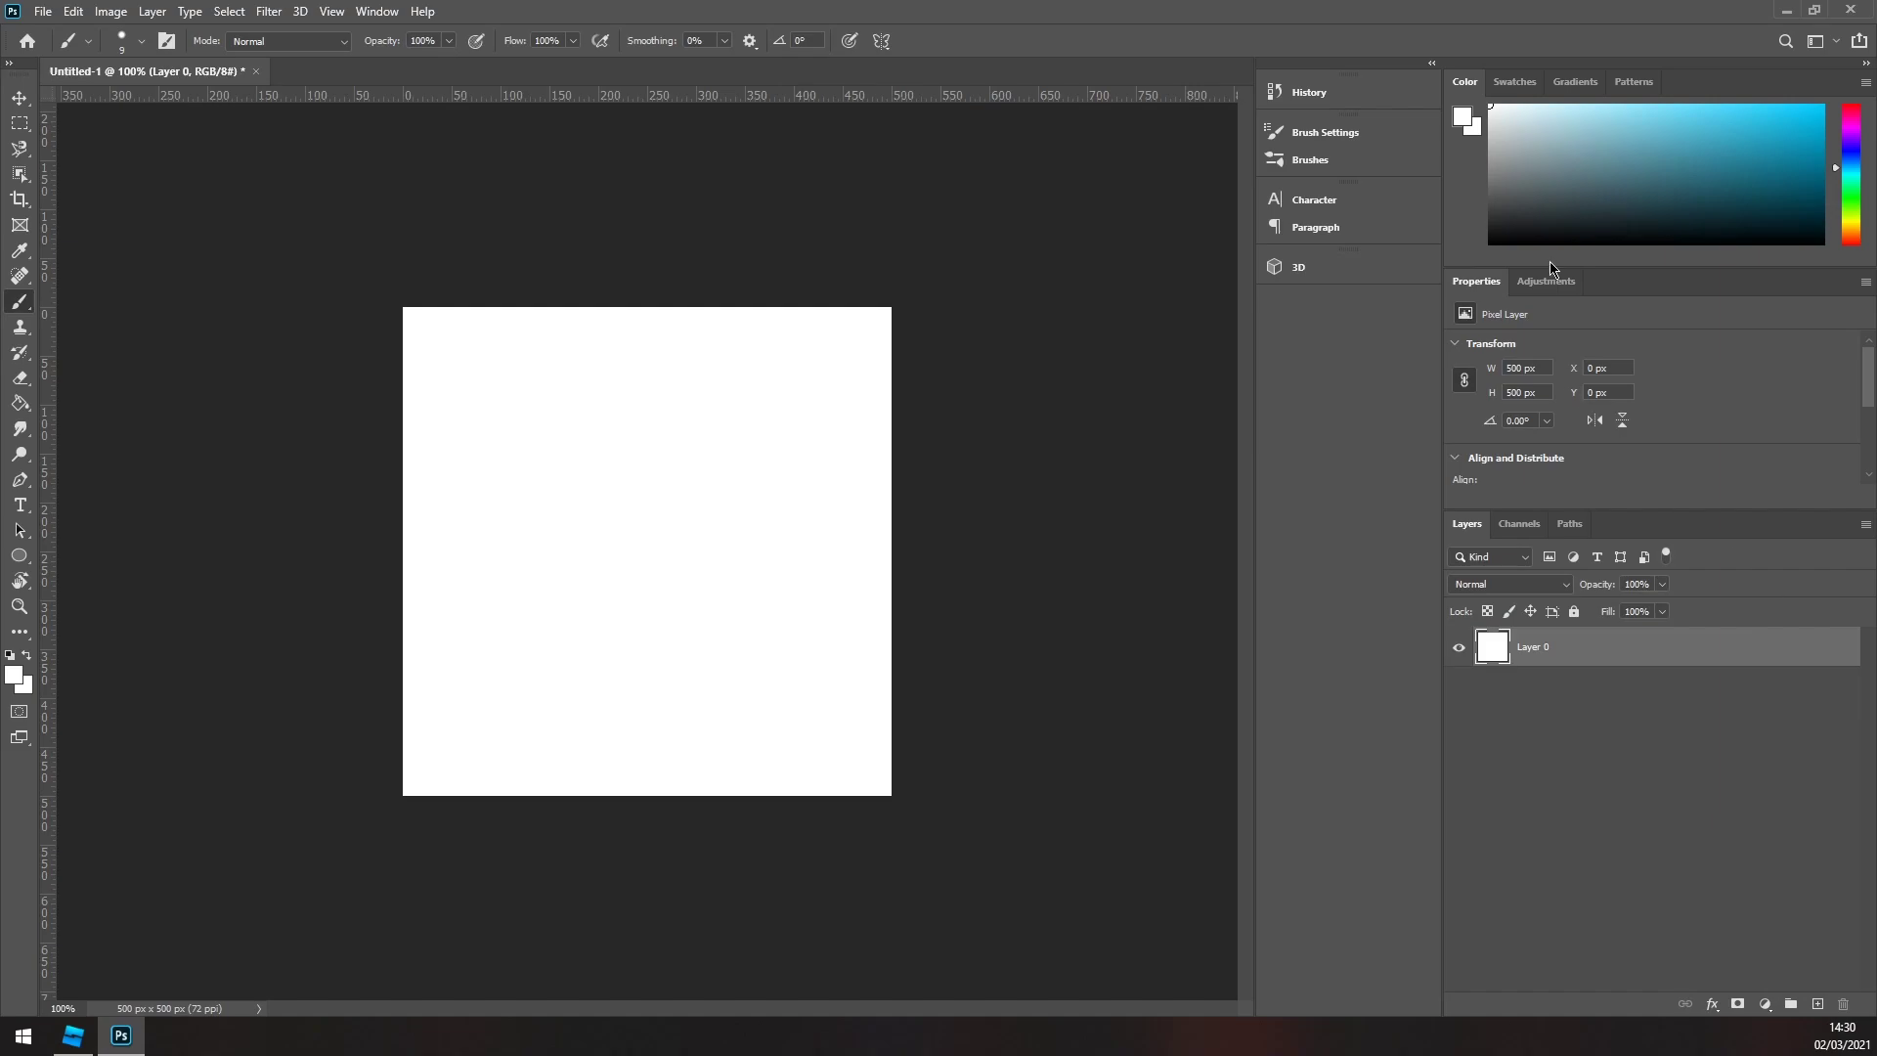
{"action": "left_click_drag", "start_coordinate": [1568, 172], "coordinate": [1438, 194]}
{"action": "left_click", "coordinate": [19, 402]}
{"action": "left_click", "coordinate": [618, 525]}
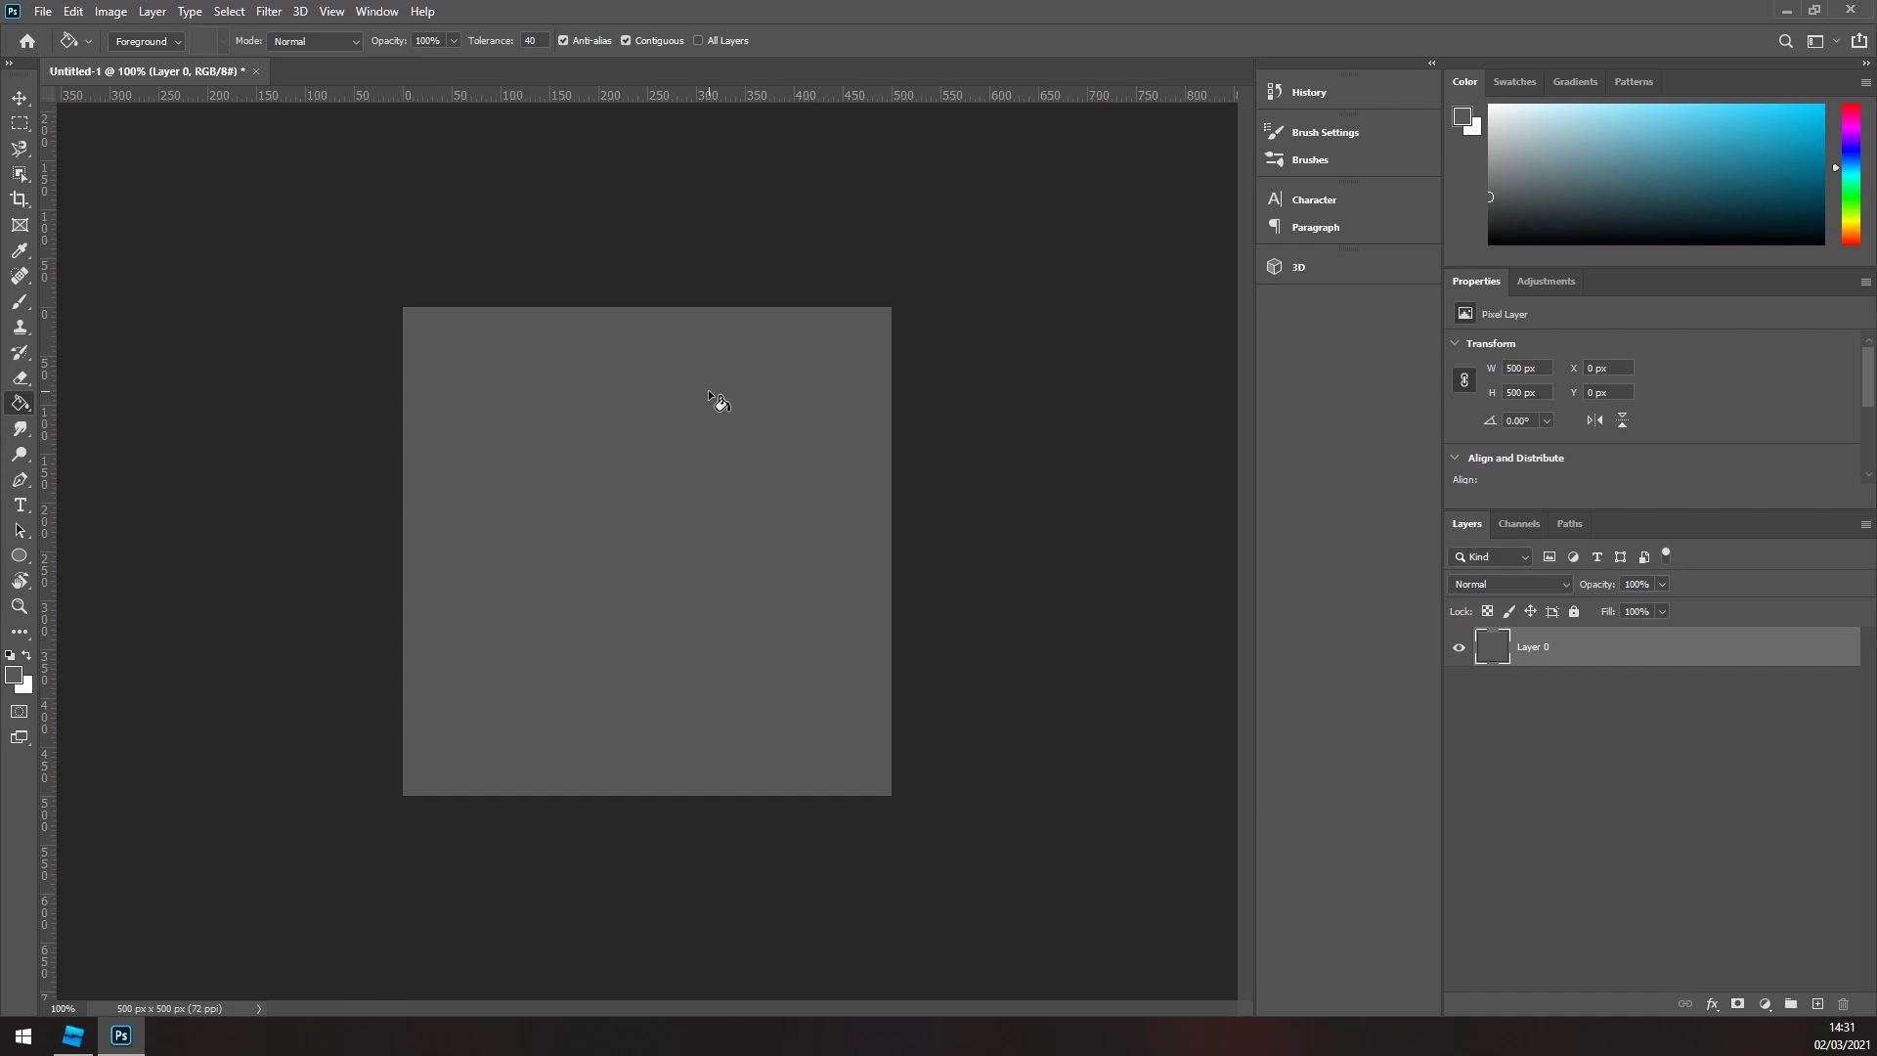
- Set up the Brush tool with a 25 px size, 60% opacity and white as the foreground colour
{"action": "left_click", "coordinate": [19, 304]}
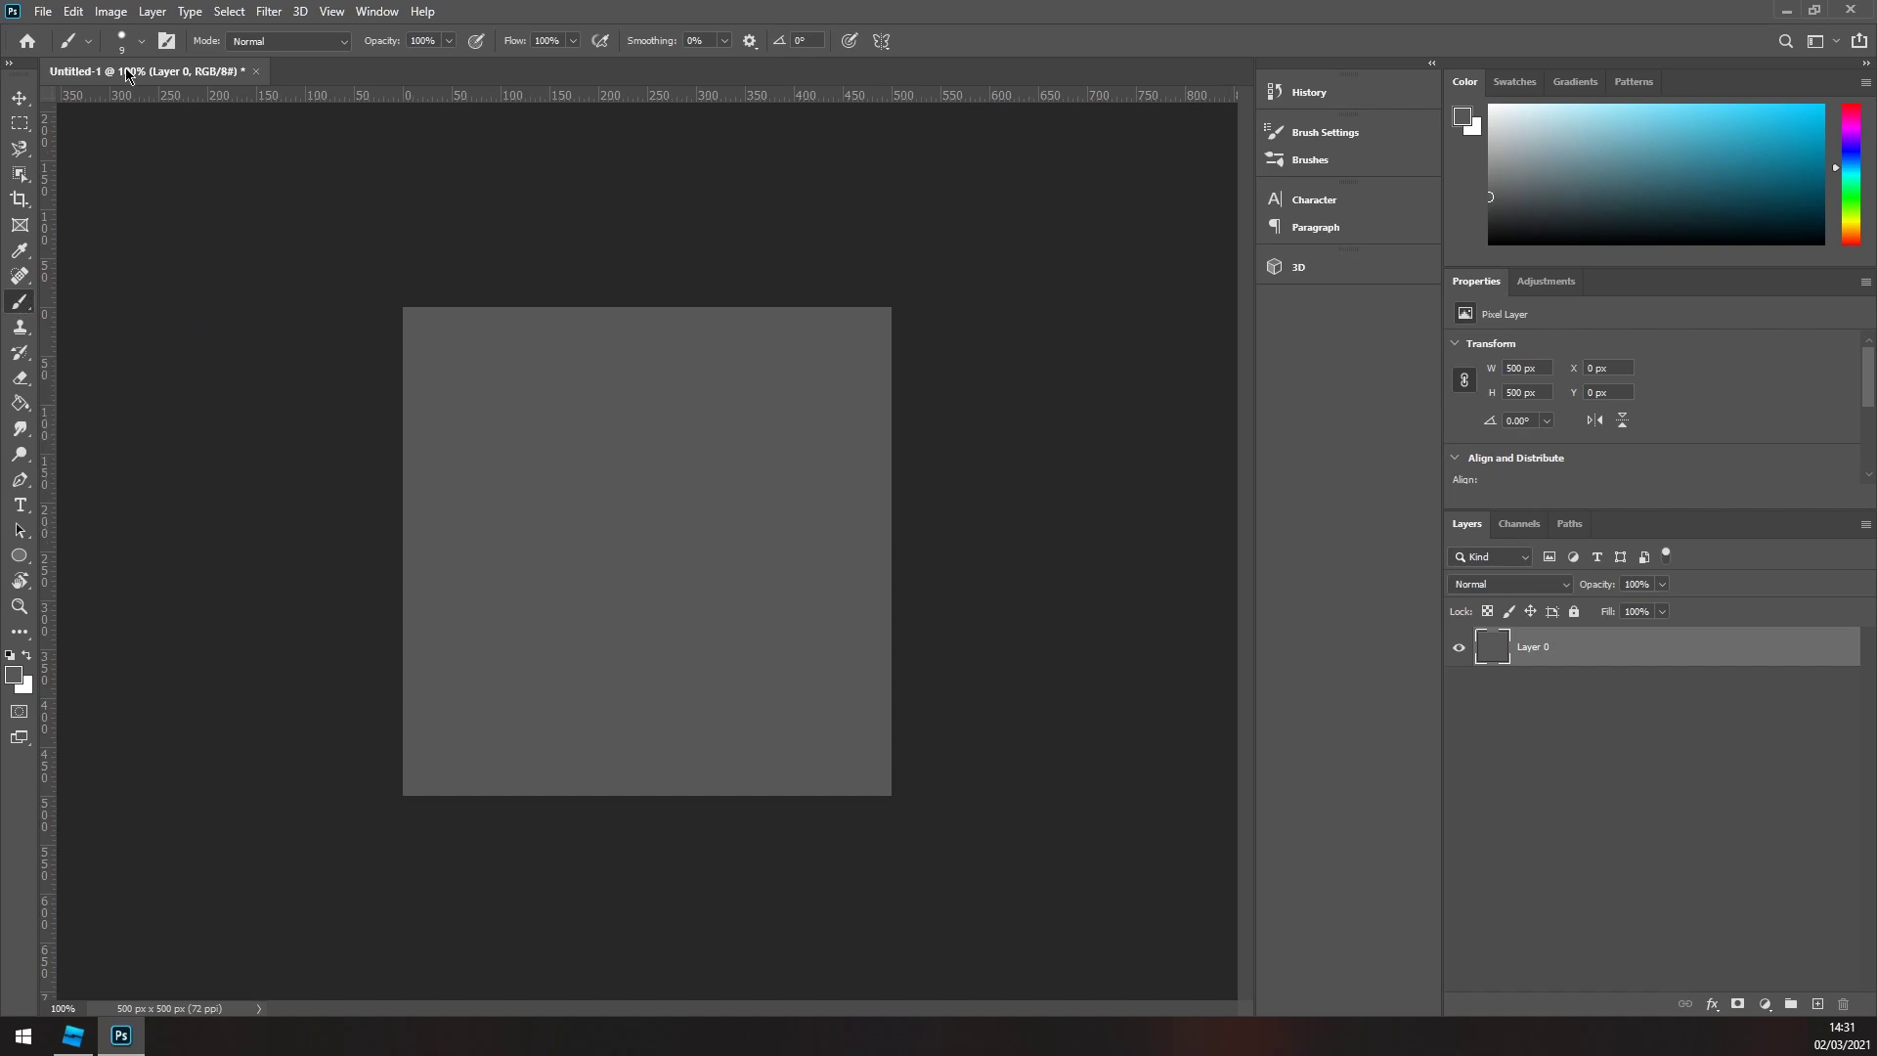
{"action": "left_click", "coordinate": [143, 43]}
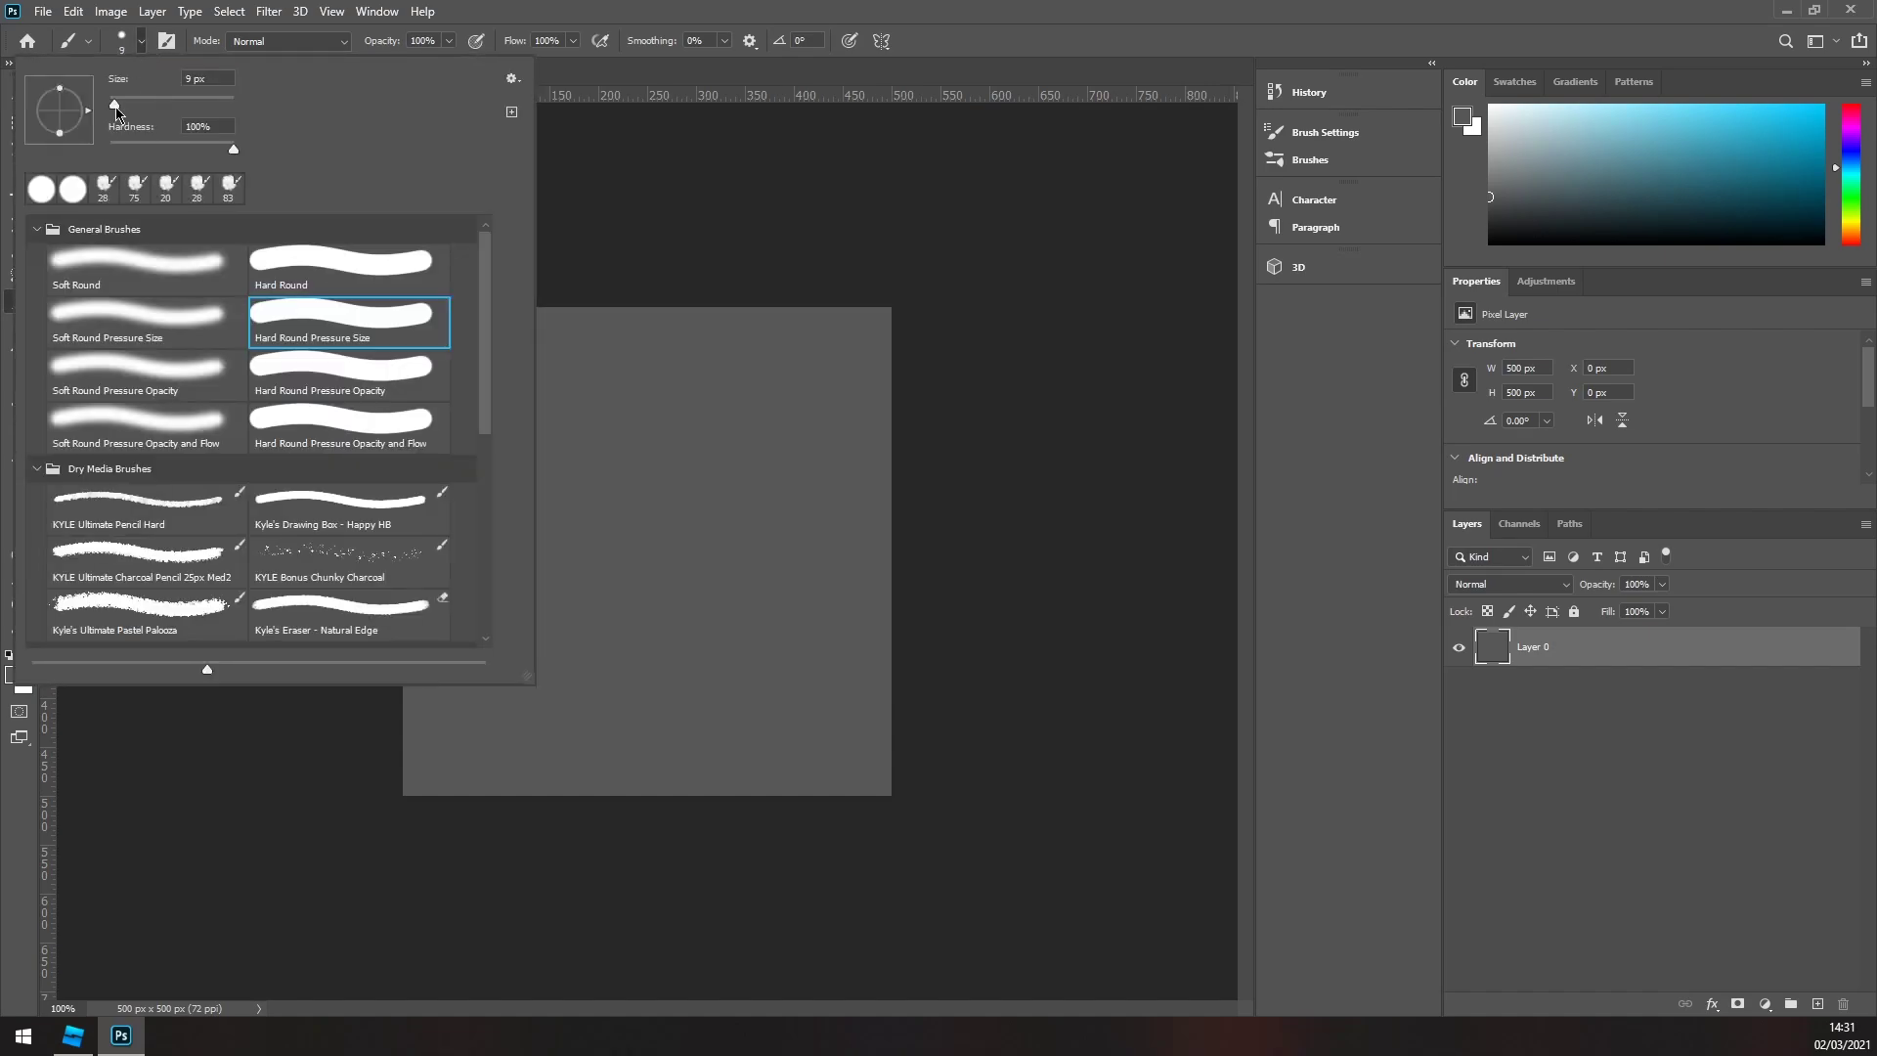
{"action": "left_click_drag", "start_coordinate": [115, 104], "coordinate": [120, 105]}
{"action": "left_click", "coordinate": [447, 43]}
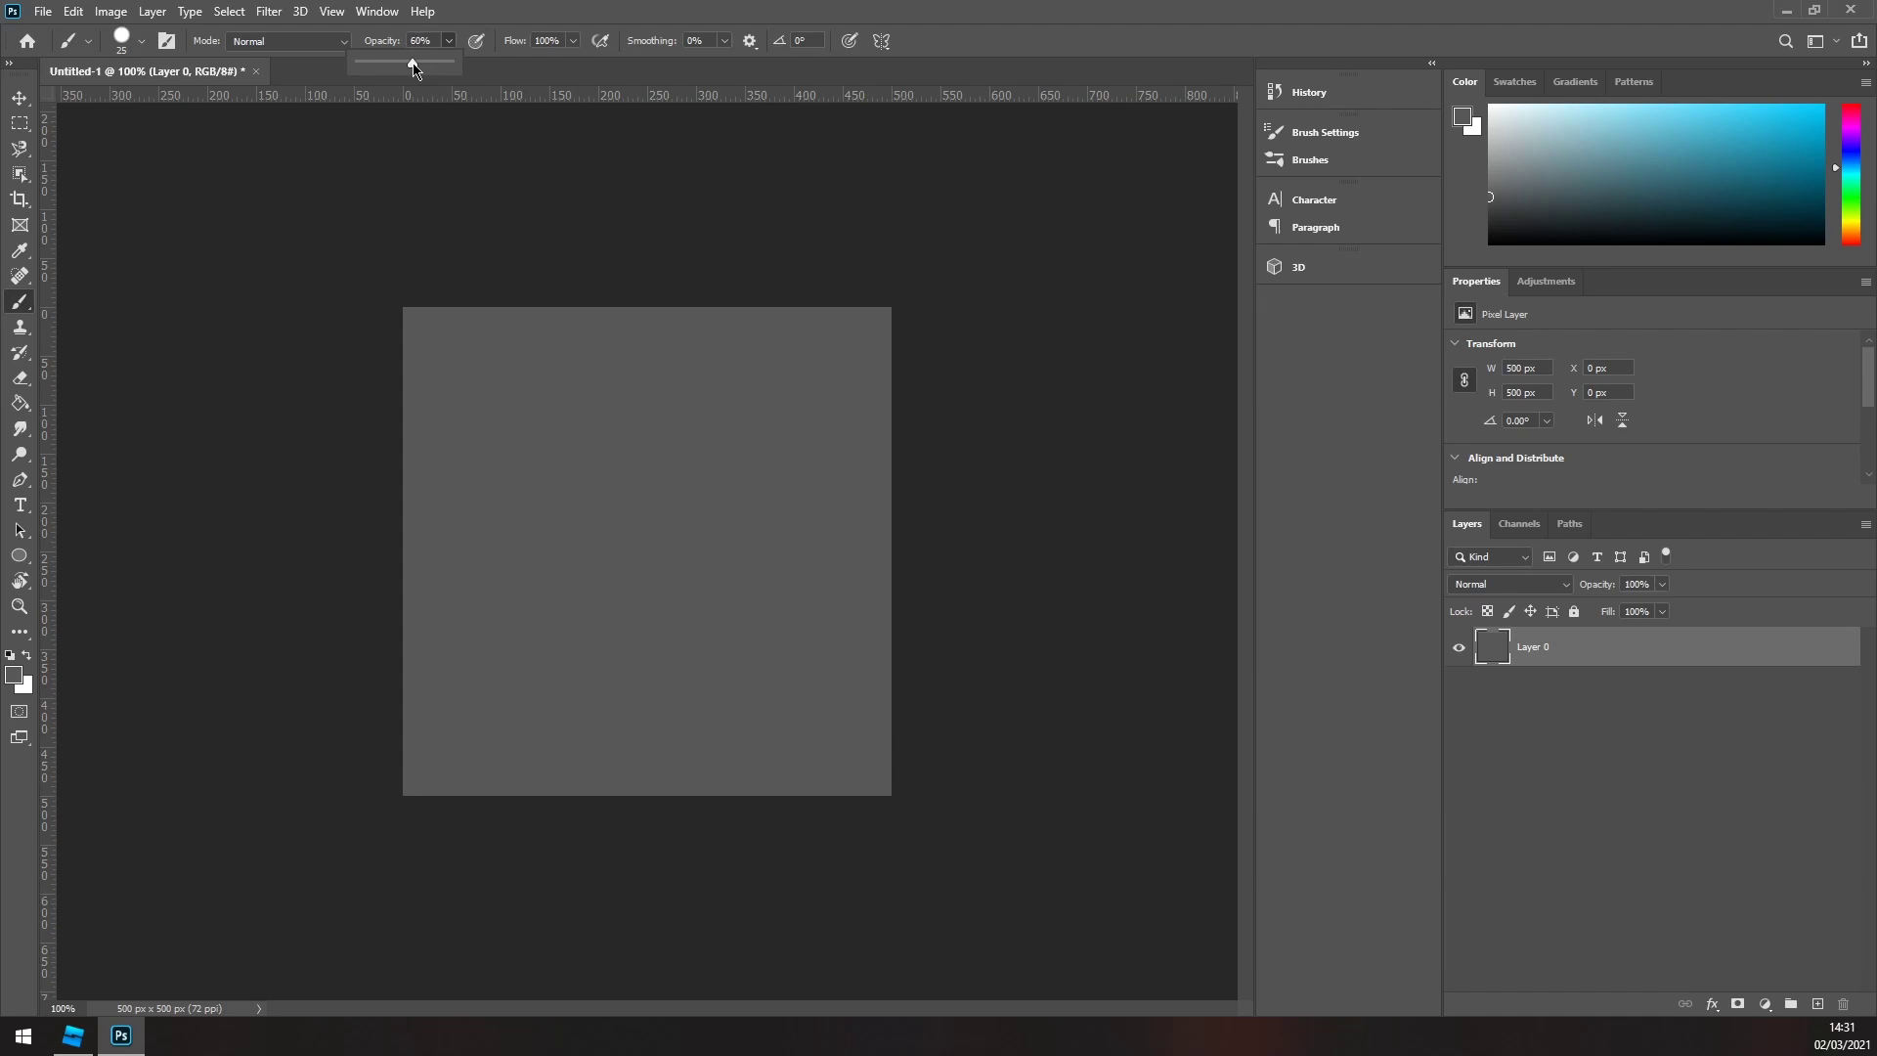
{"action": "left_click", "coordinate": [576, 423]}
{"action": "left_click", "coordinate": [1490, 104]}
- Undo the white stroke painted on the grey layer and add a new empty layer above it
{"action": "left_click_drag", "start_coordinate": [612, 394], "coordinate": [546, 632]}
{"action": "key", "text": "ctrl+z"}
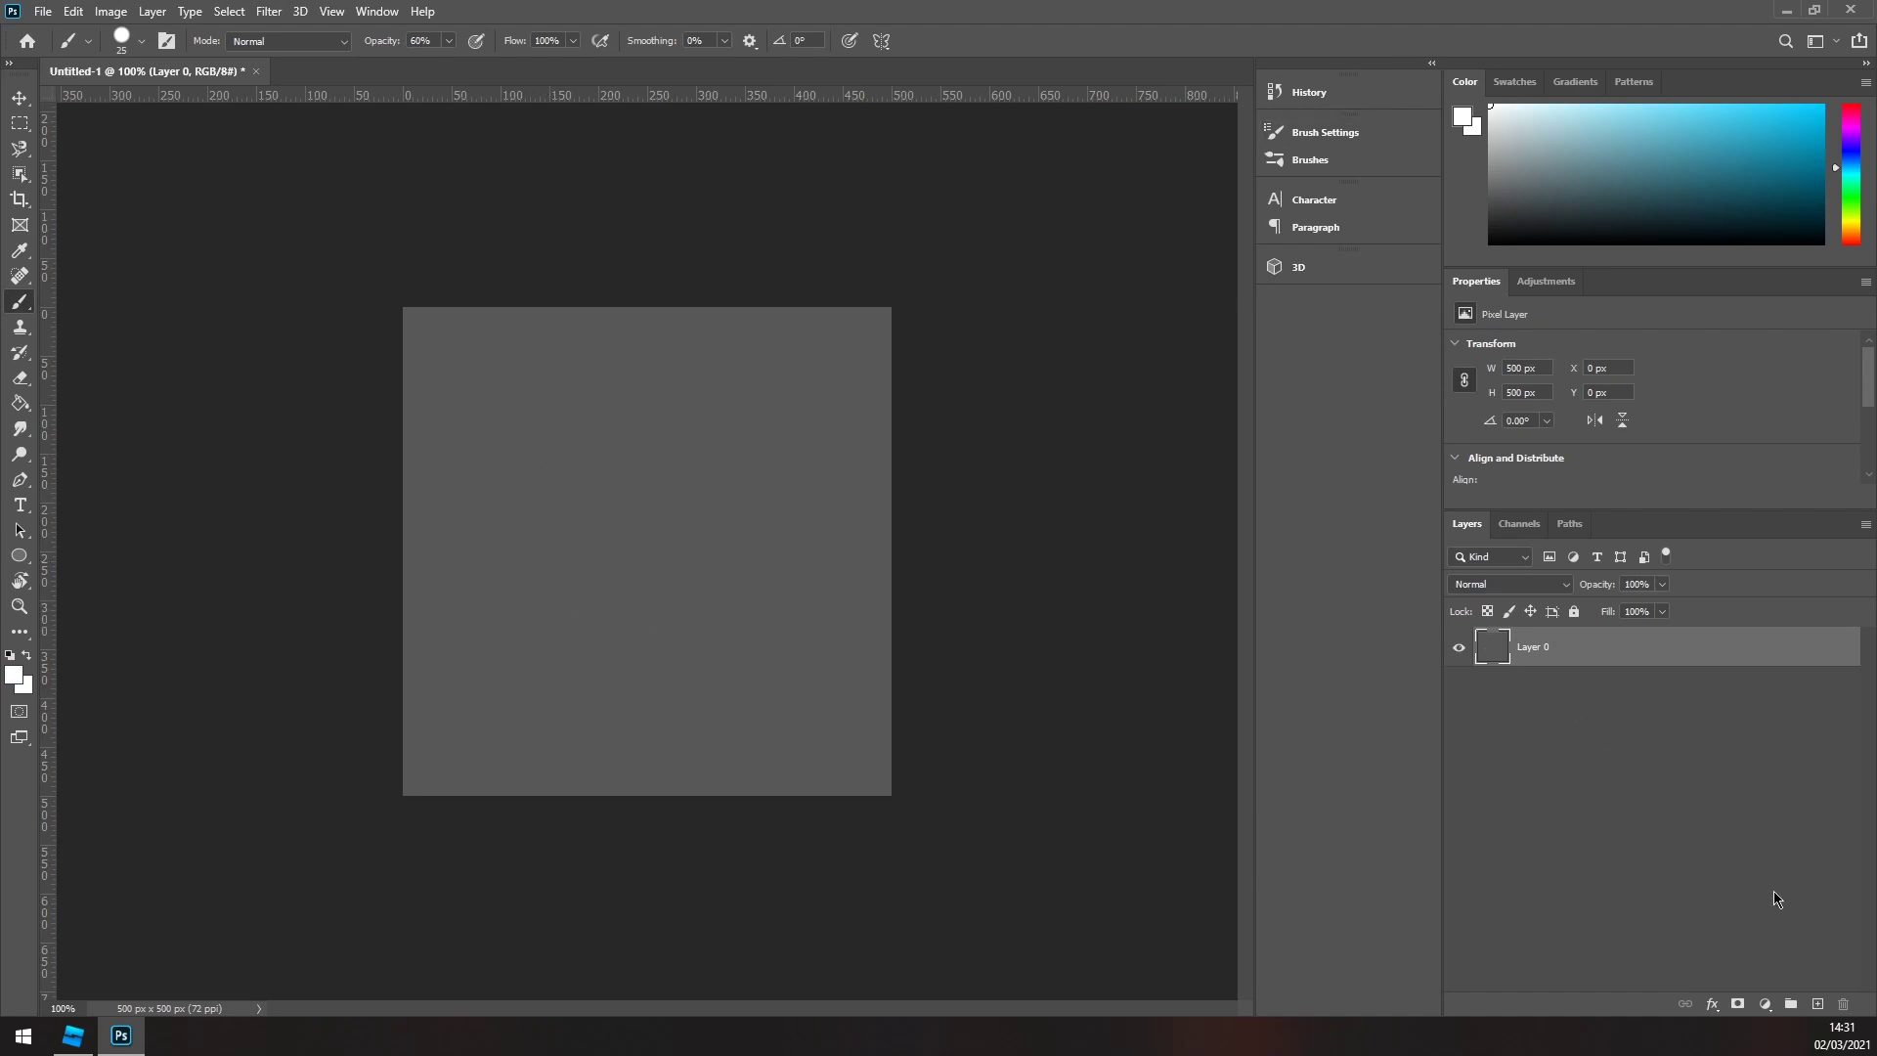
{"action": "left_click", "coordinate": [1818, 1004]}
- Try painting overlapping curved white strokes on the new layer with the 25 px hard brush
{"action": "left_click_drag", "start_coordinate": [571, 409], "coordinate": [545, 604]}
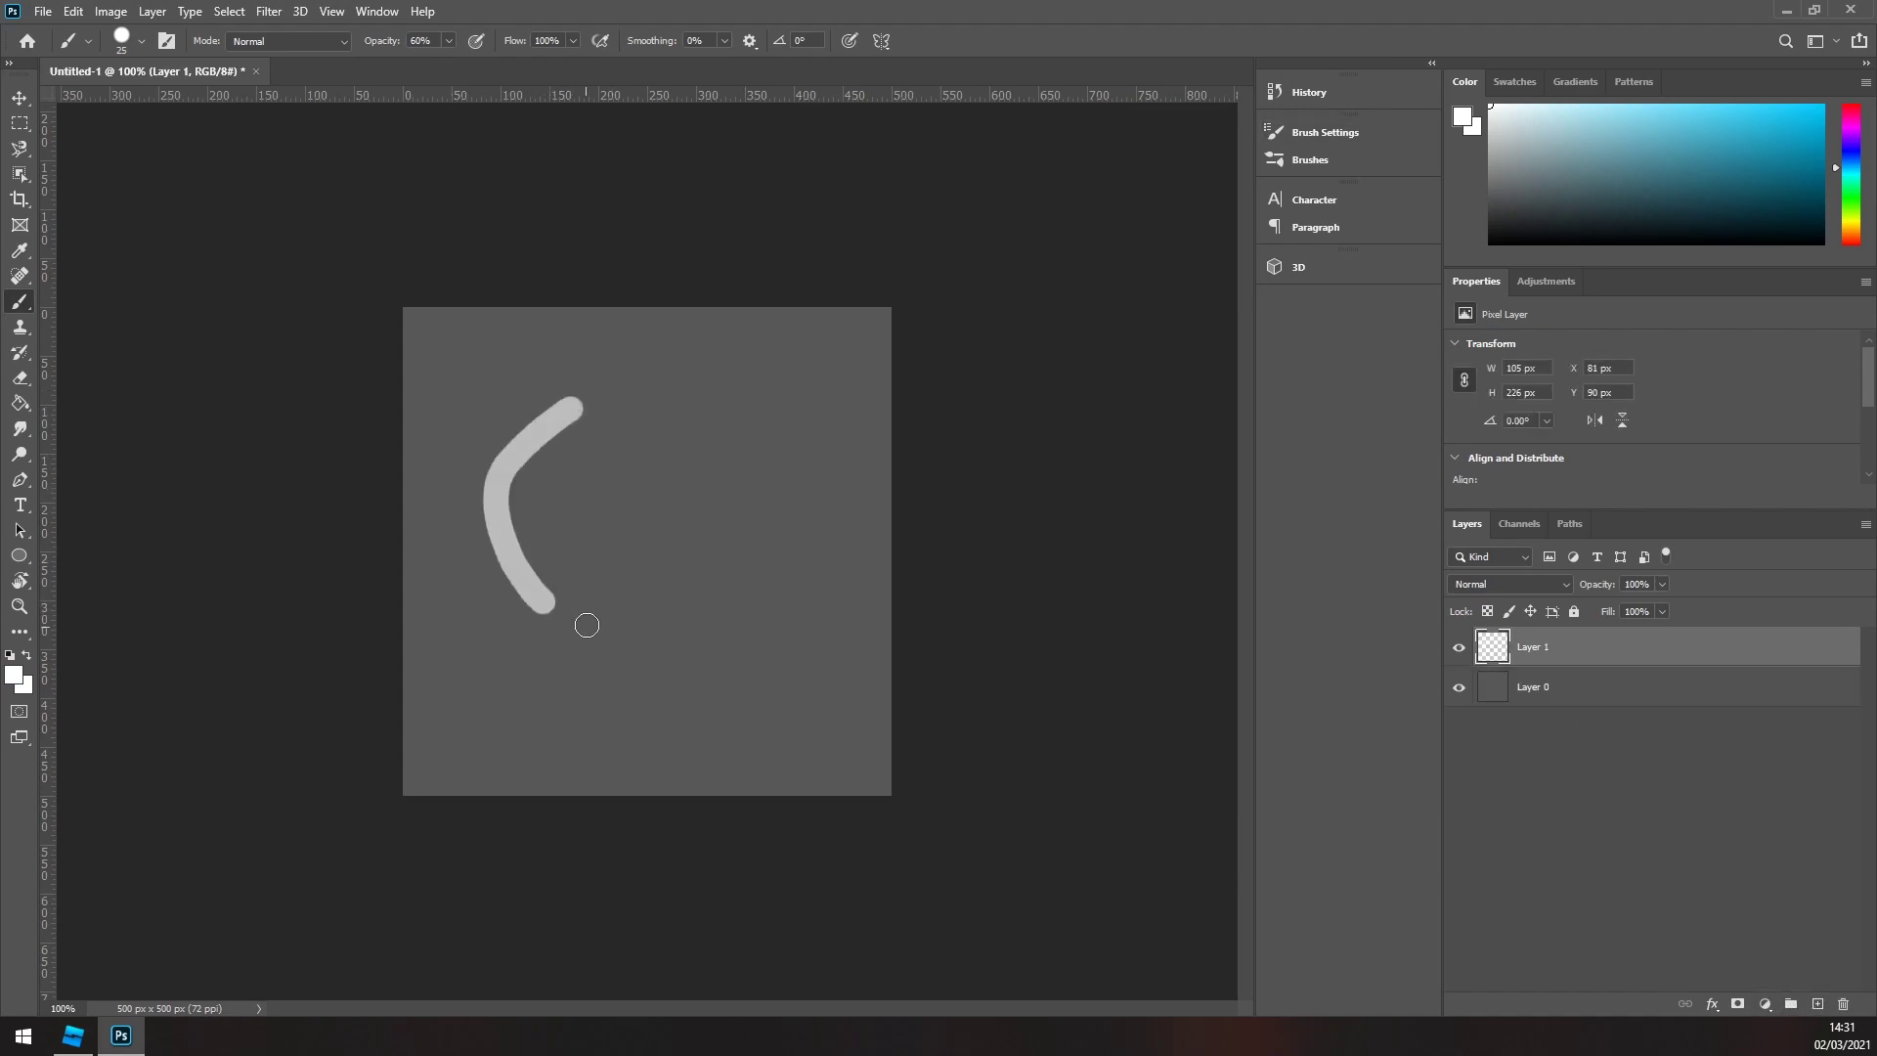
{"action": "left_click_drag", "start_coordinate": [533, 444], "coordinate": [582, 653]}
{"action": "mouse_move", "coordinate": [504, 520]}
{"action": "left_mouse_down"}
{"action": "mouse_move", "coordinate": [632, 661]}
{"action": "mouse_move", "coordinate": [643, 626]}
{"action": "left_mouse_up"}
{"action": "mouse_move", "coordinate": [541, 488]}
{"action": "left_mouse_down"}
{"action": "mouse_move", "coordinate": [584, 551]}
{"action": "mouse_move", "coordinate": [495, 508]}
{"action": "mouse_move", "coordinate": [524, 587]}
{"action": "mouse_move", "coordinate": [508, 502]}
{"action": "mouse_move", "coordinate": [555, 608]}
{"action": "mouse_move", "coordinate": [490, 528]}
{"action": "mouse_move", "coordinate": [574, 628]}
{"action": "mouse_move", "coordinate": [525, 598]}
{"action": "left_mouse_up"}
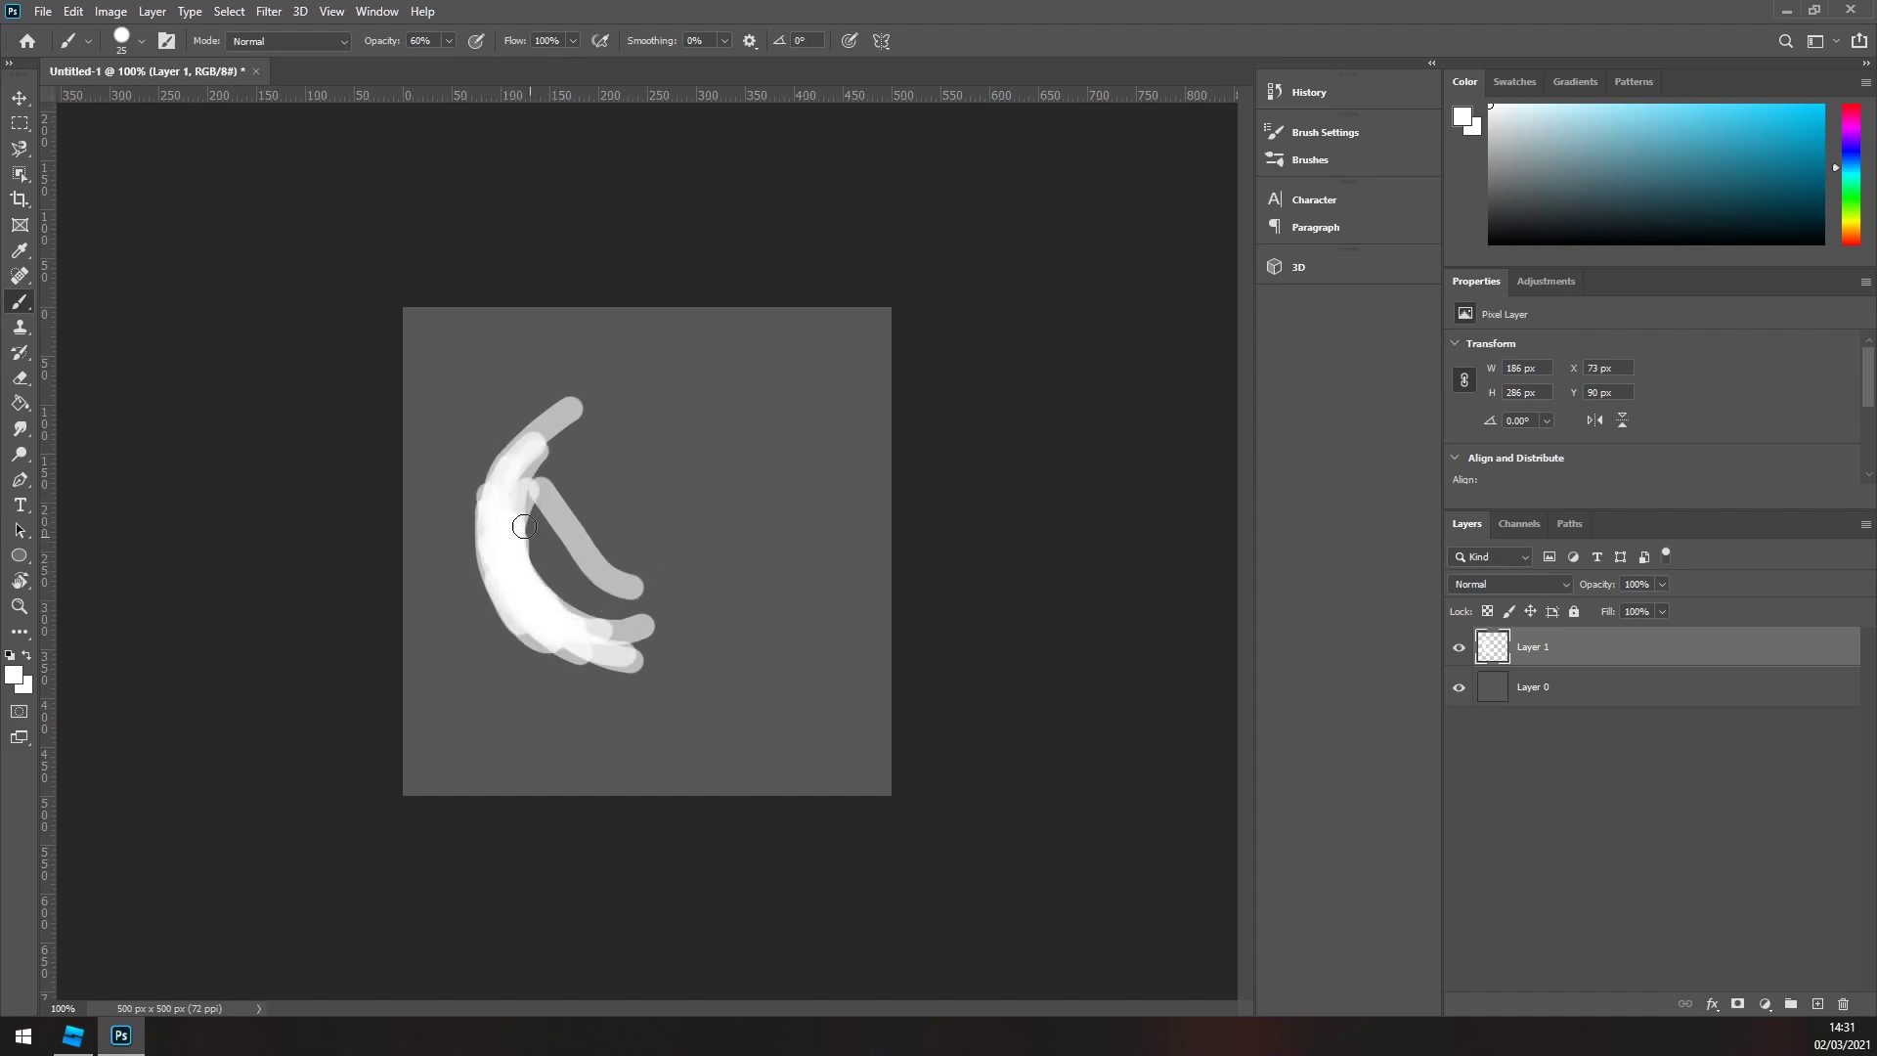
{"action": "mouse_move", "coordinate": [524, 526]}
{"action": "left_mouse_down"}
{"action": "mouse_move", "coordinate": [512, 596]}
{"action": "mouse_move", "coordinate": [489, 502]}
{"action": "mouse_move", "coordinate": [519, 576]}
{"action": "left_mouse_up"}
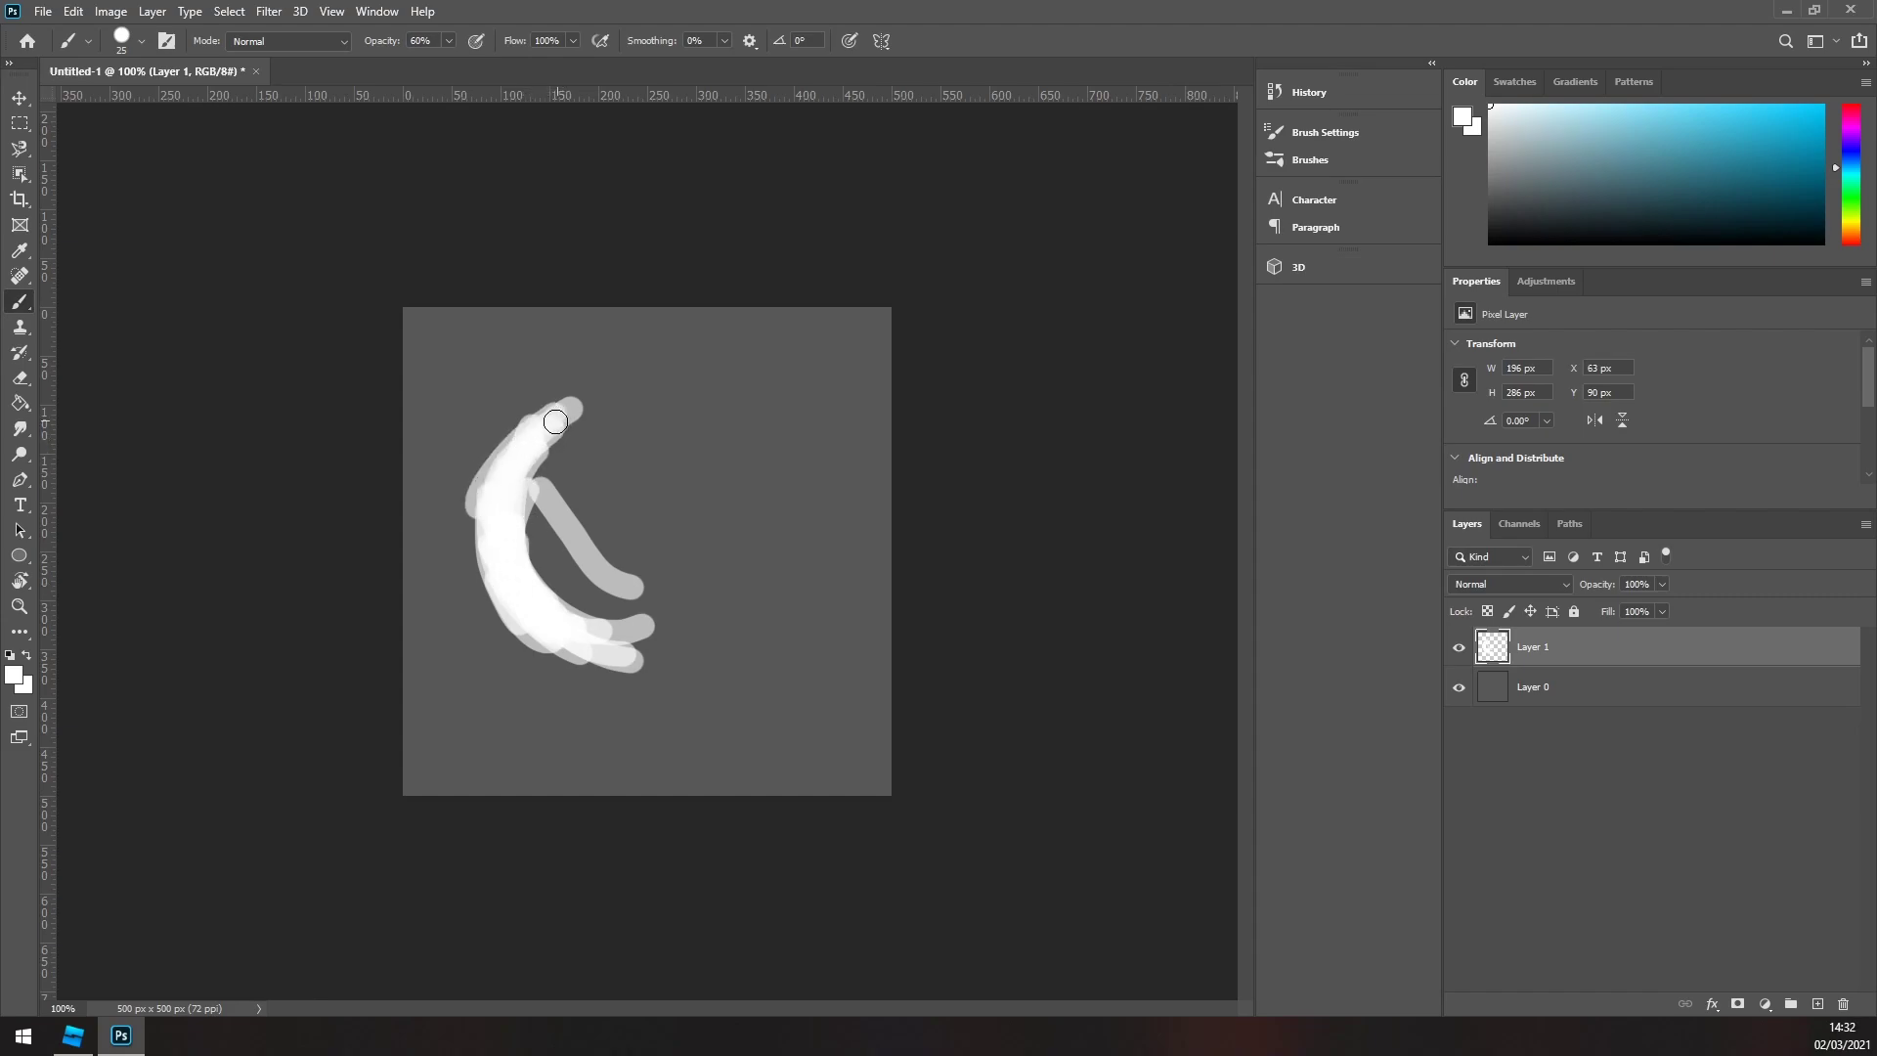
- Undo all the hard-edged trial strokes on the new layer
{"action": "key", "text": "ctrl+z"}
{"action": "key", "text": "ctrl+z"}
{"action": "key", "text": "ctrl+z"}
{"action": "key", "text": "ctrl+z"}
{"action": "key", "text": "ctrl+z"}
{"action": "key", "text": "ctrl+z"}
{"action": "key", "text": "ctrl+z"}
{"action": "key", "text": "ctrl+z"}
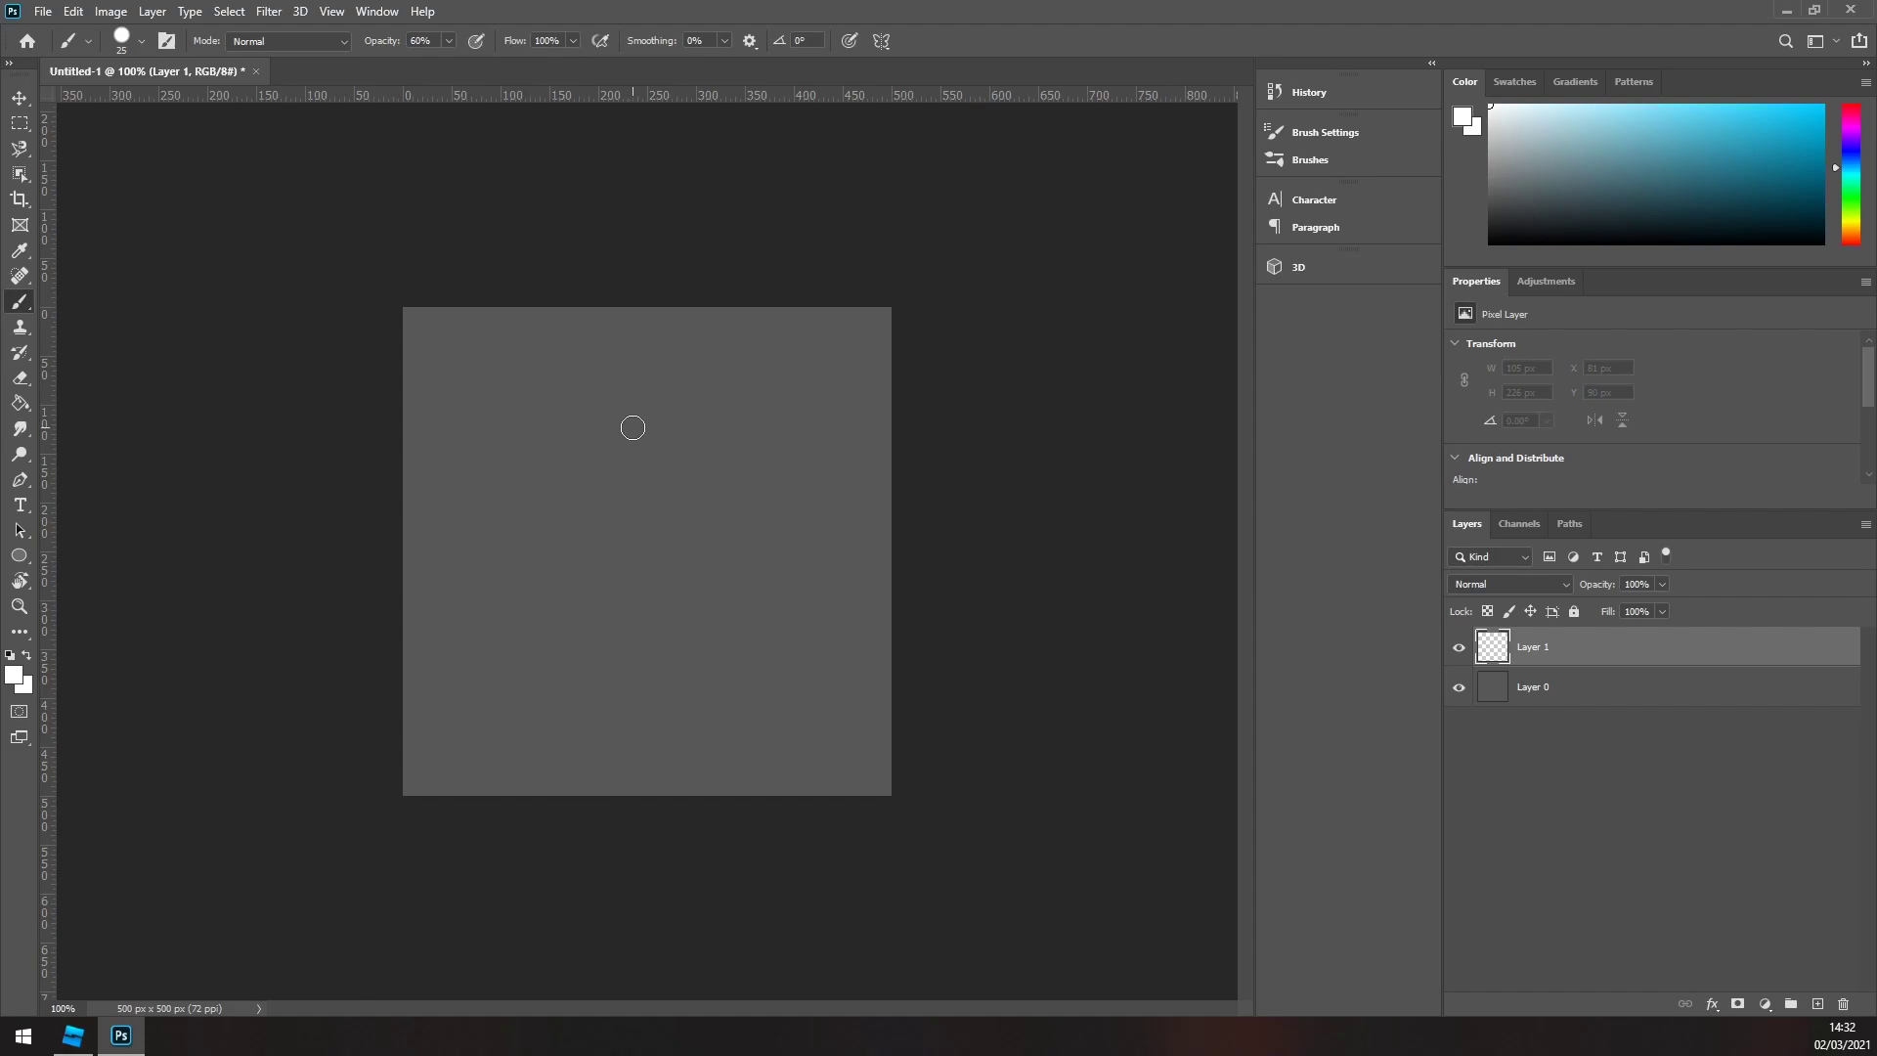
{"action": "left_click_drag", "start_coordinate": [609, 382], "coordinate": [496, 565]}
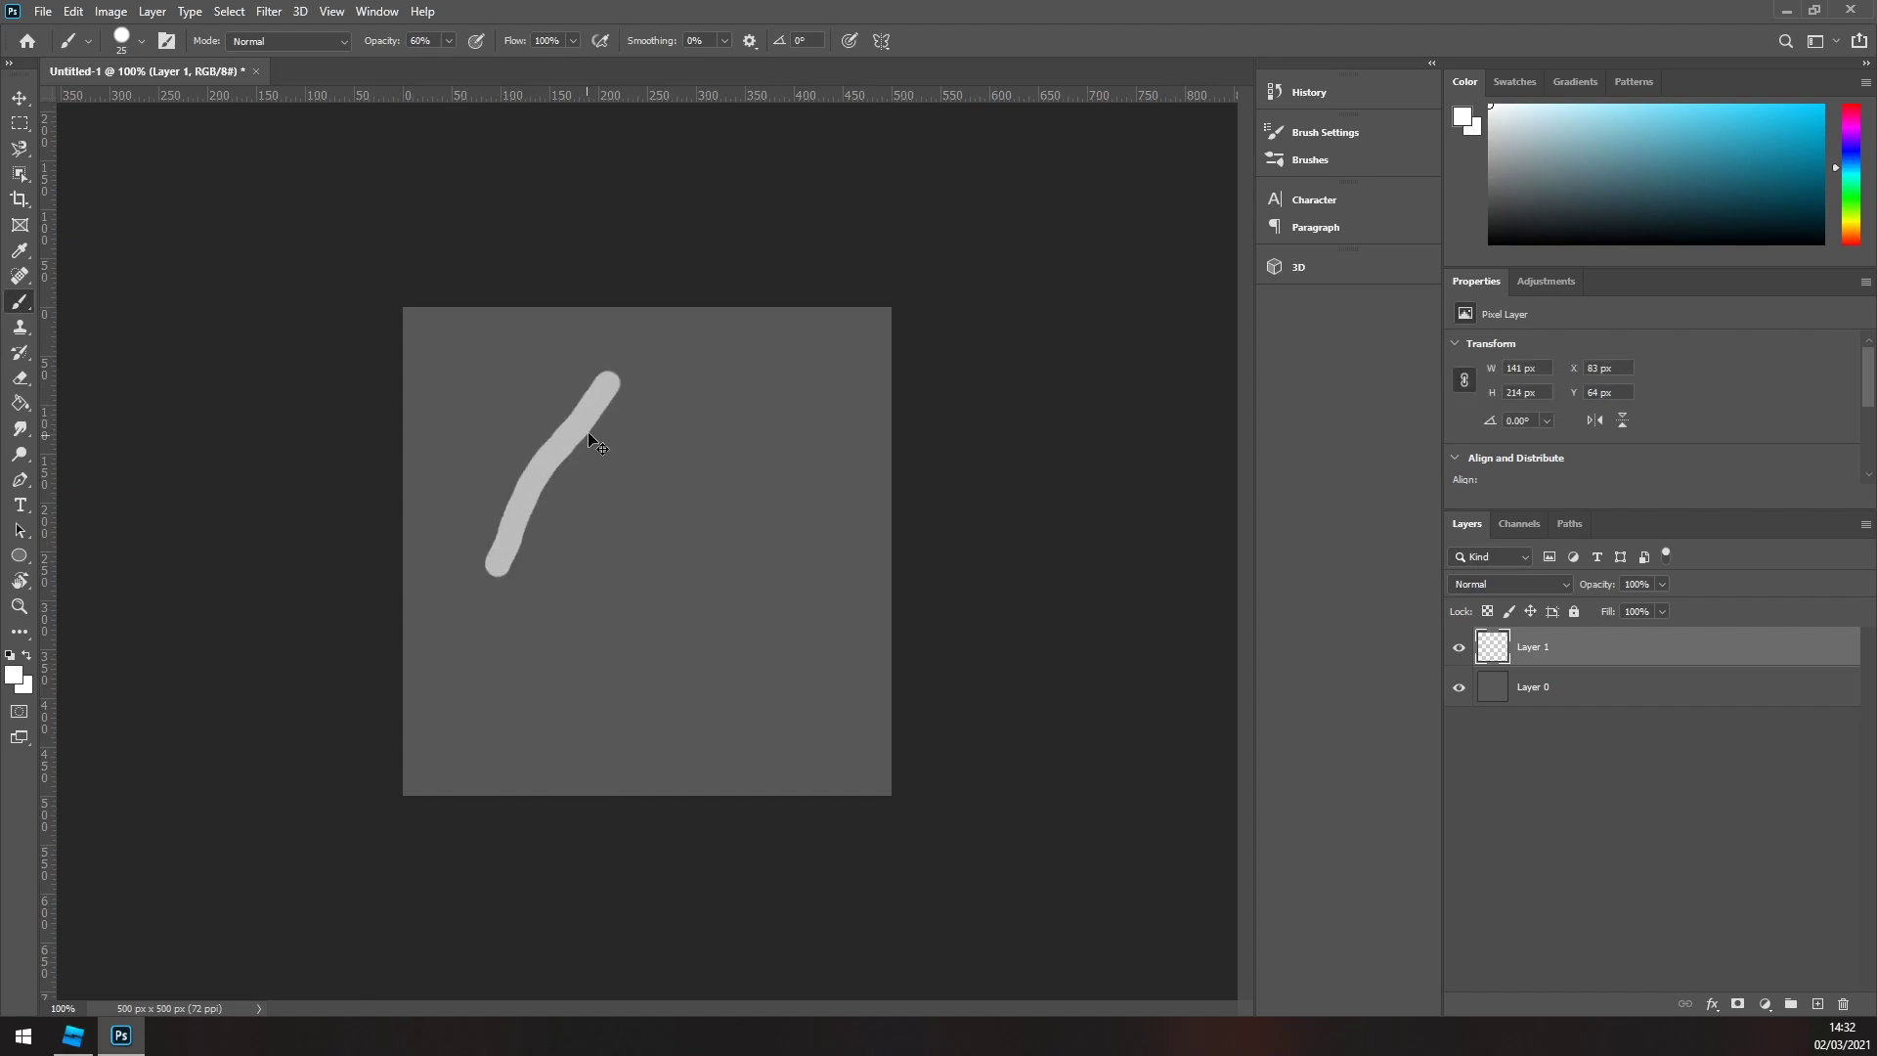
{"action": "key", "text": "ctrl+z"}
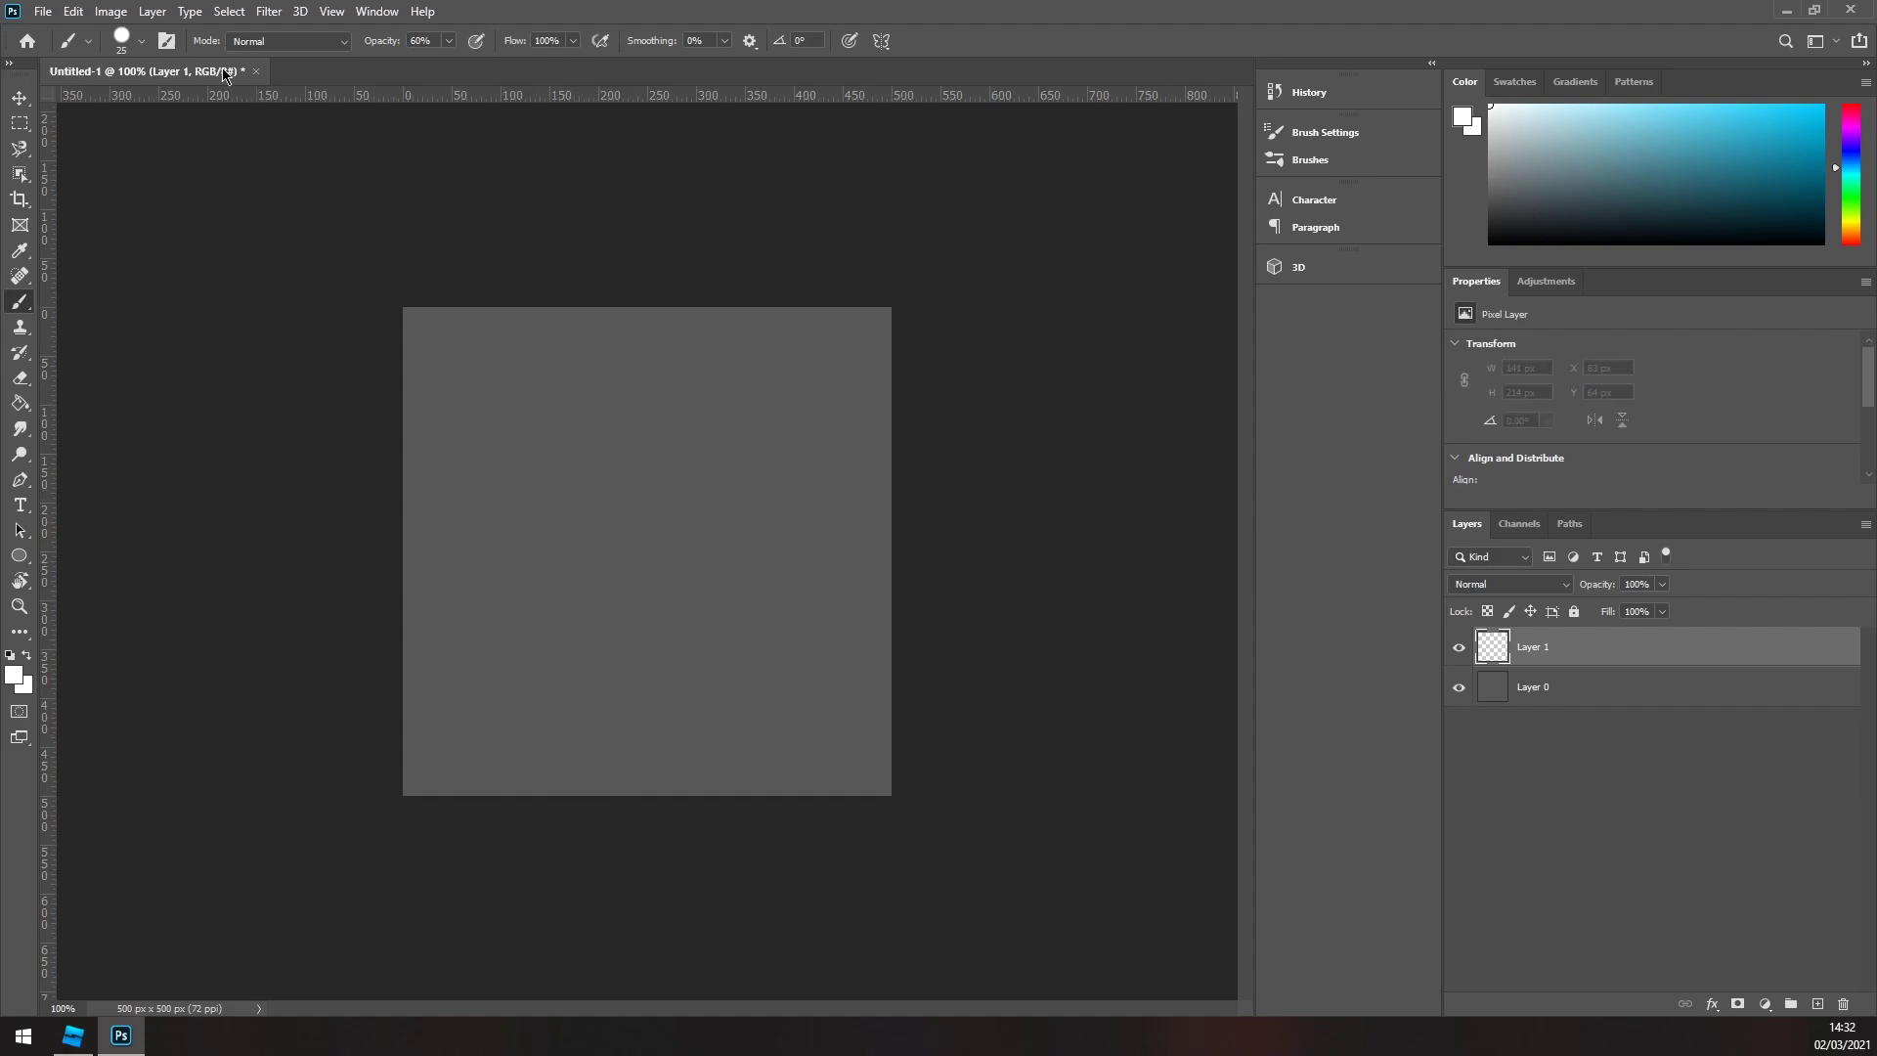
- Increase the brush size to 50 px and switch the brush to the Soft Round preset
{"action": "left_click", "coordinate": [142, 41]}
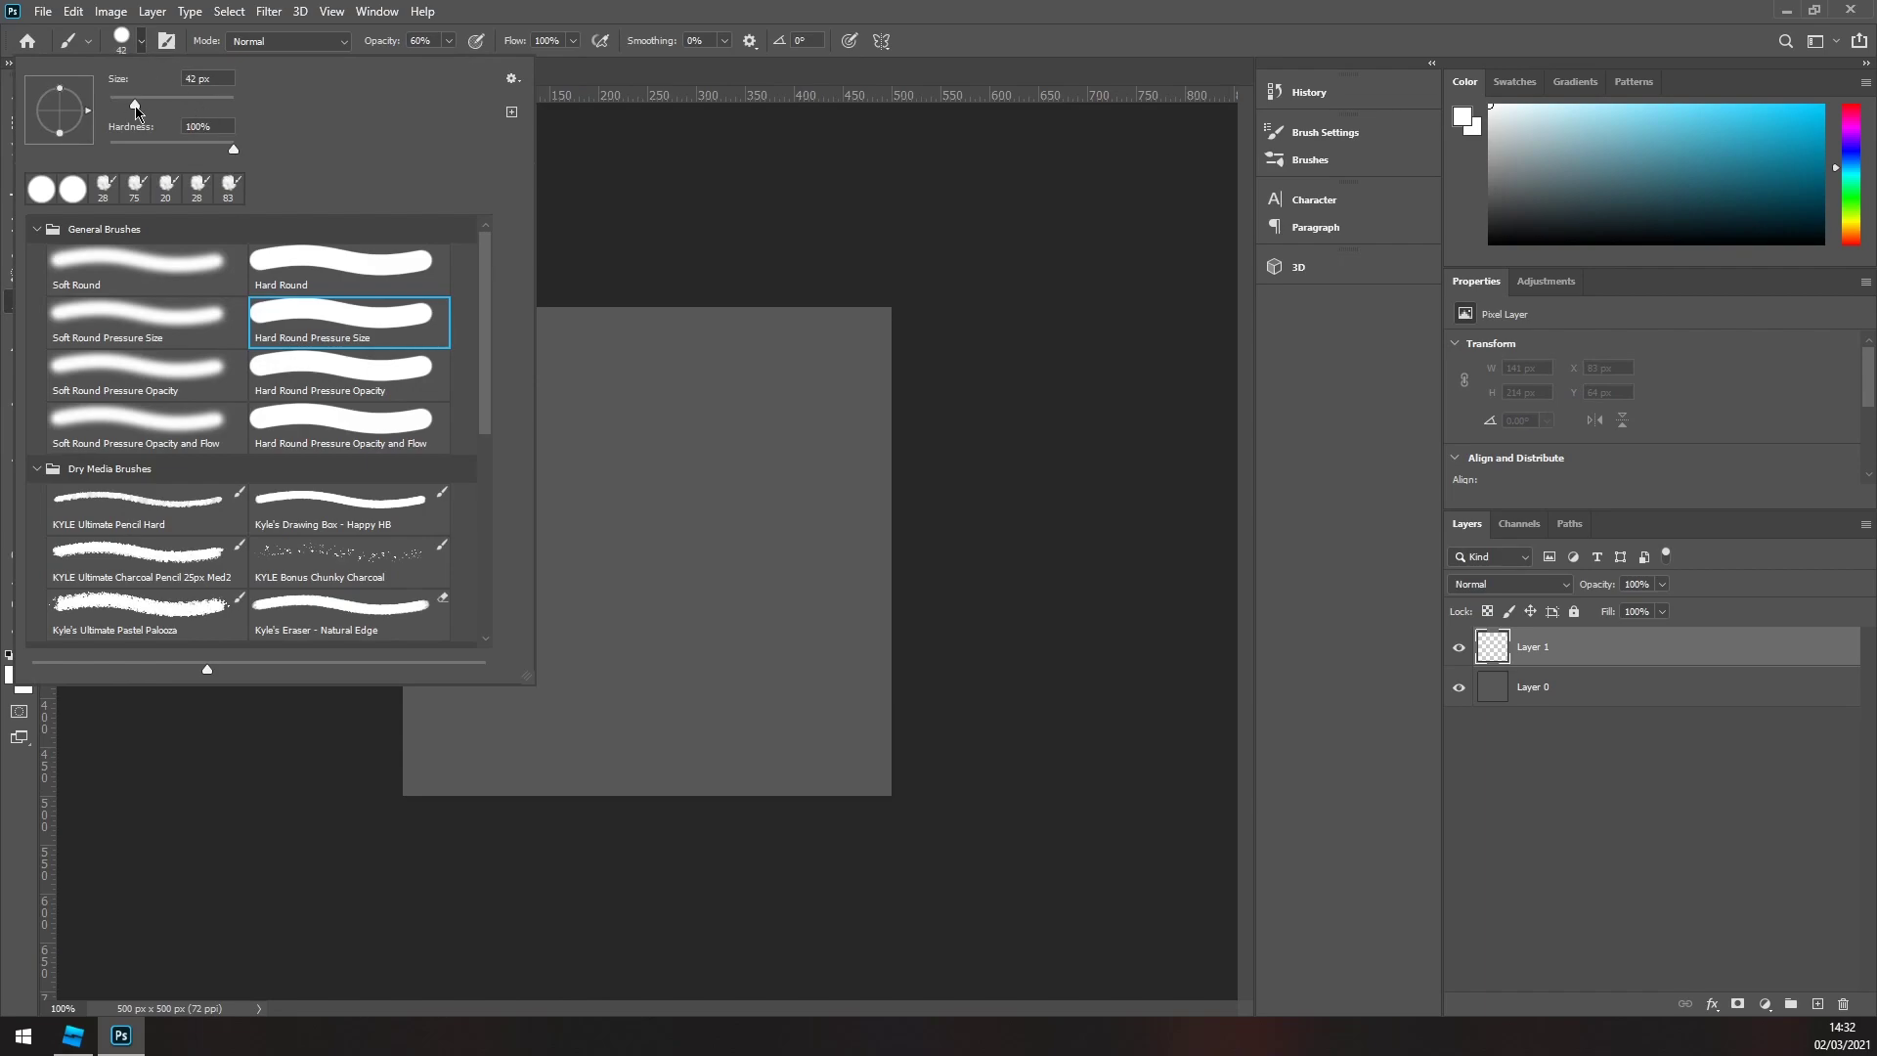
{"action": "left_click", "coordinate": [617, 447]}
{"action": "key", "text": "ctrl+z"}
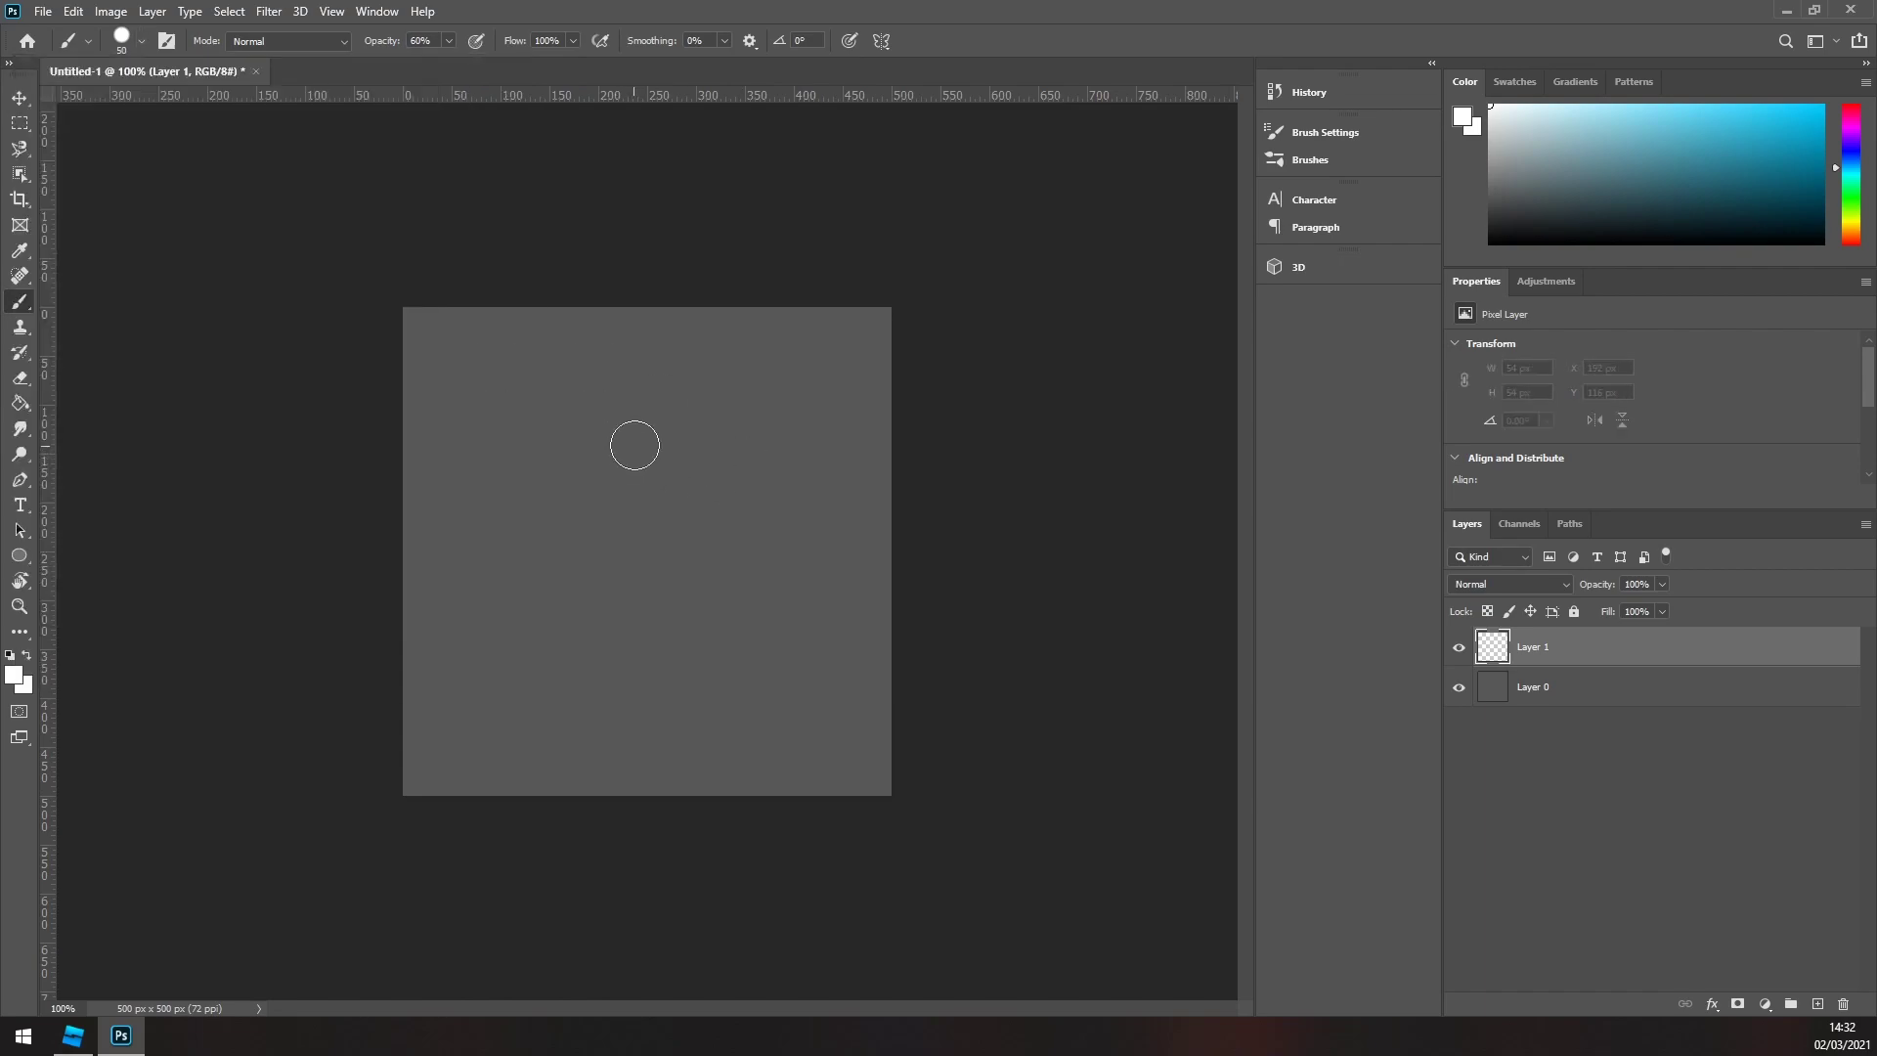
{"action": "left_click", "coordinate": [143, 41]}
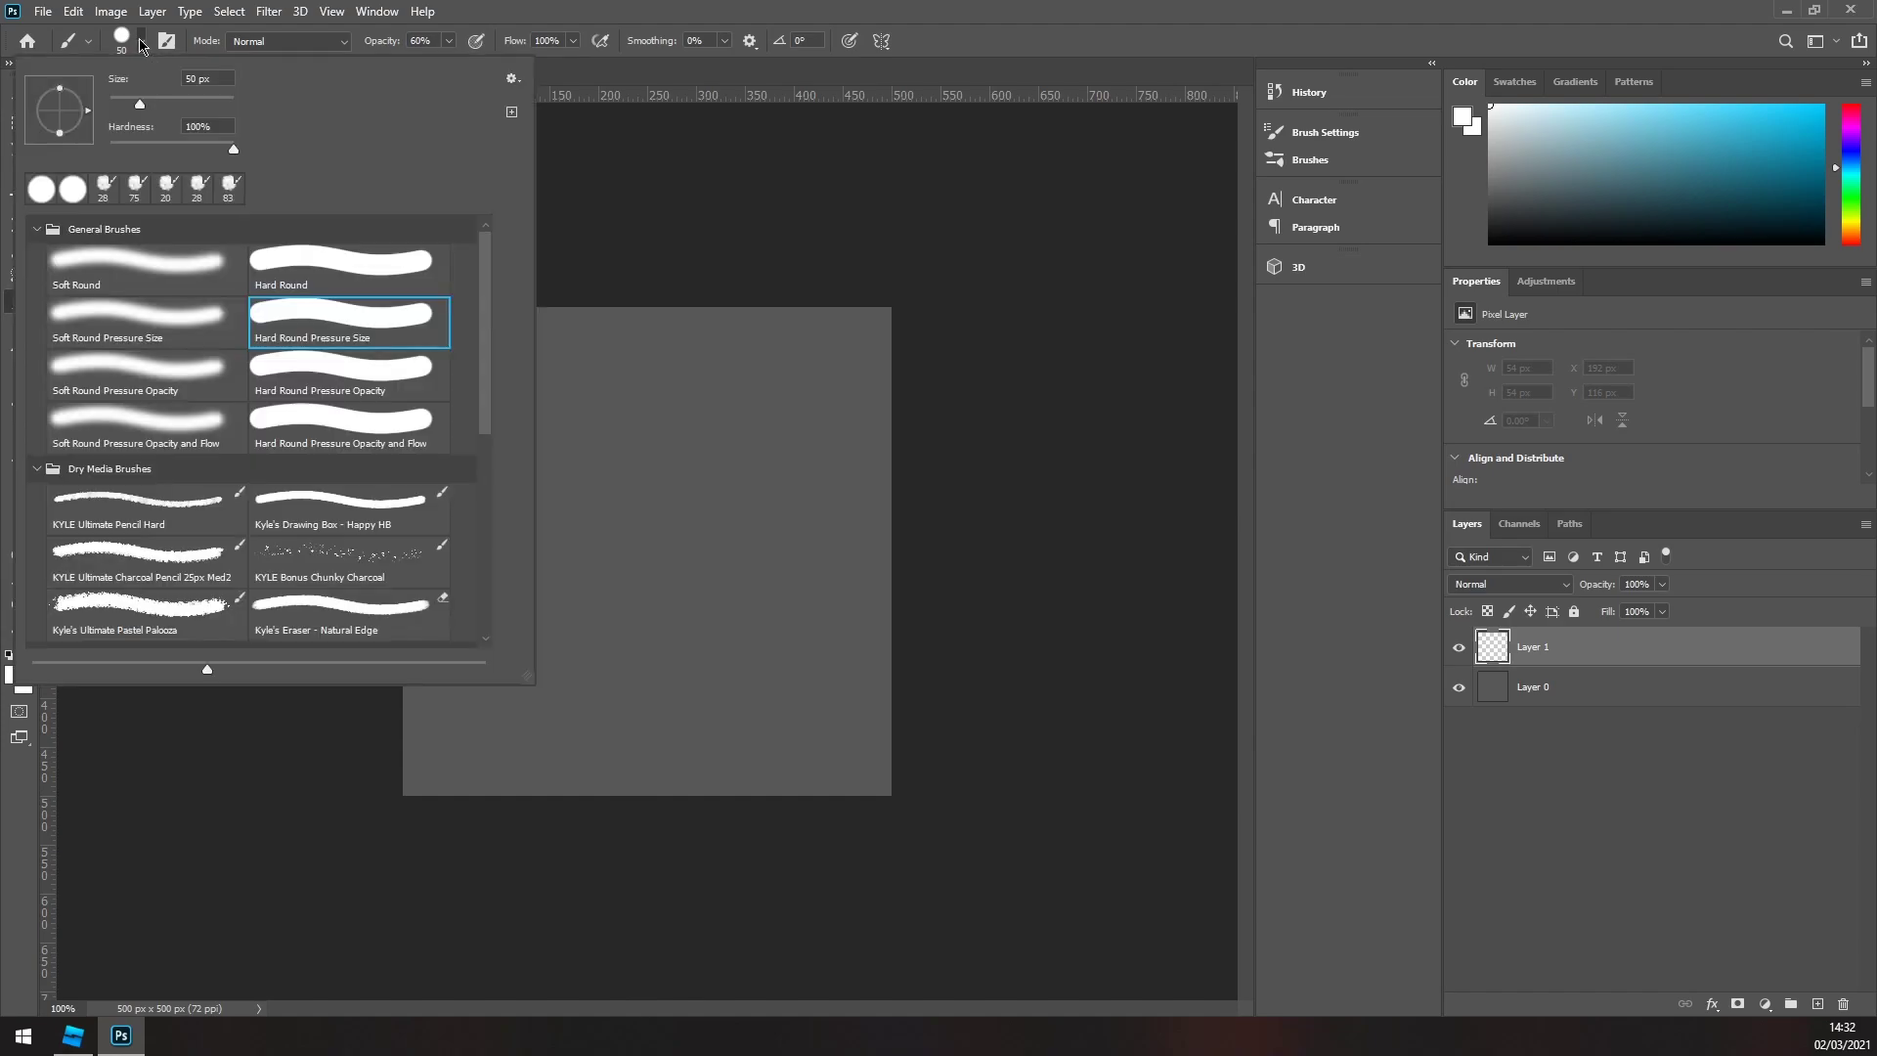
{"action": "left_click", "coordinate": [125, 266]}
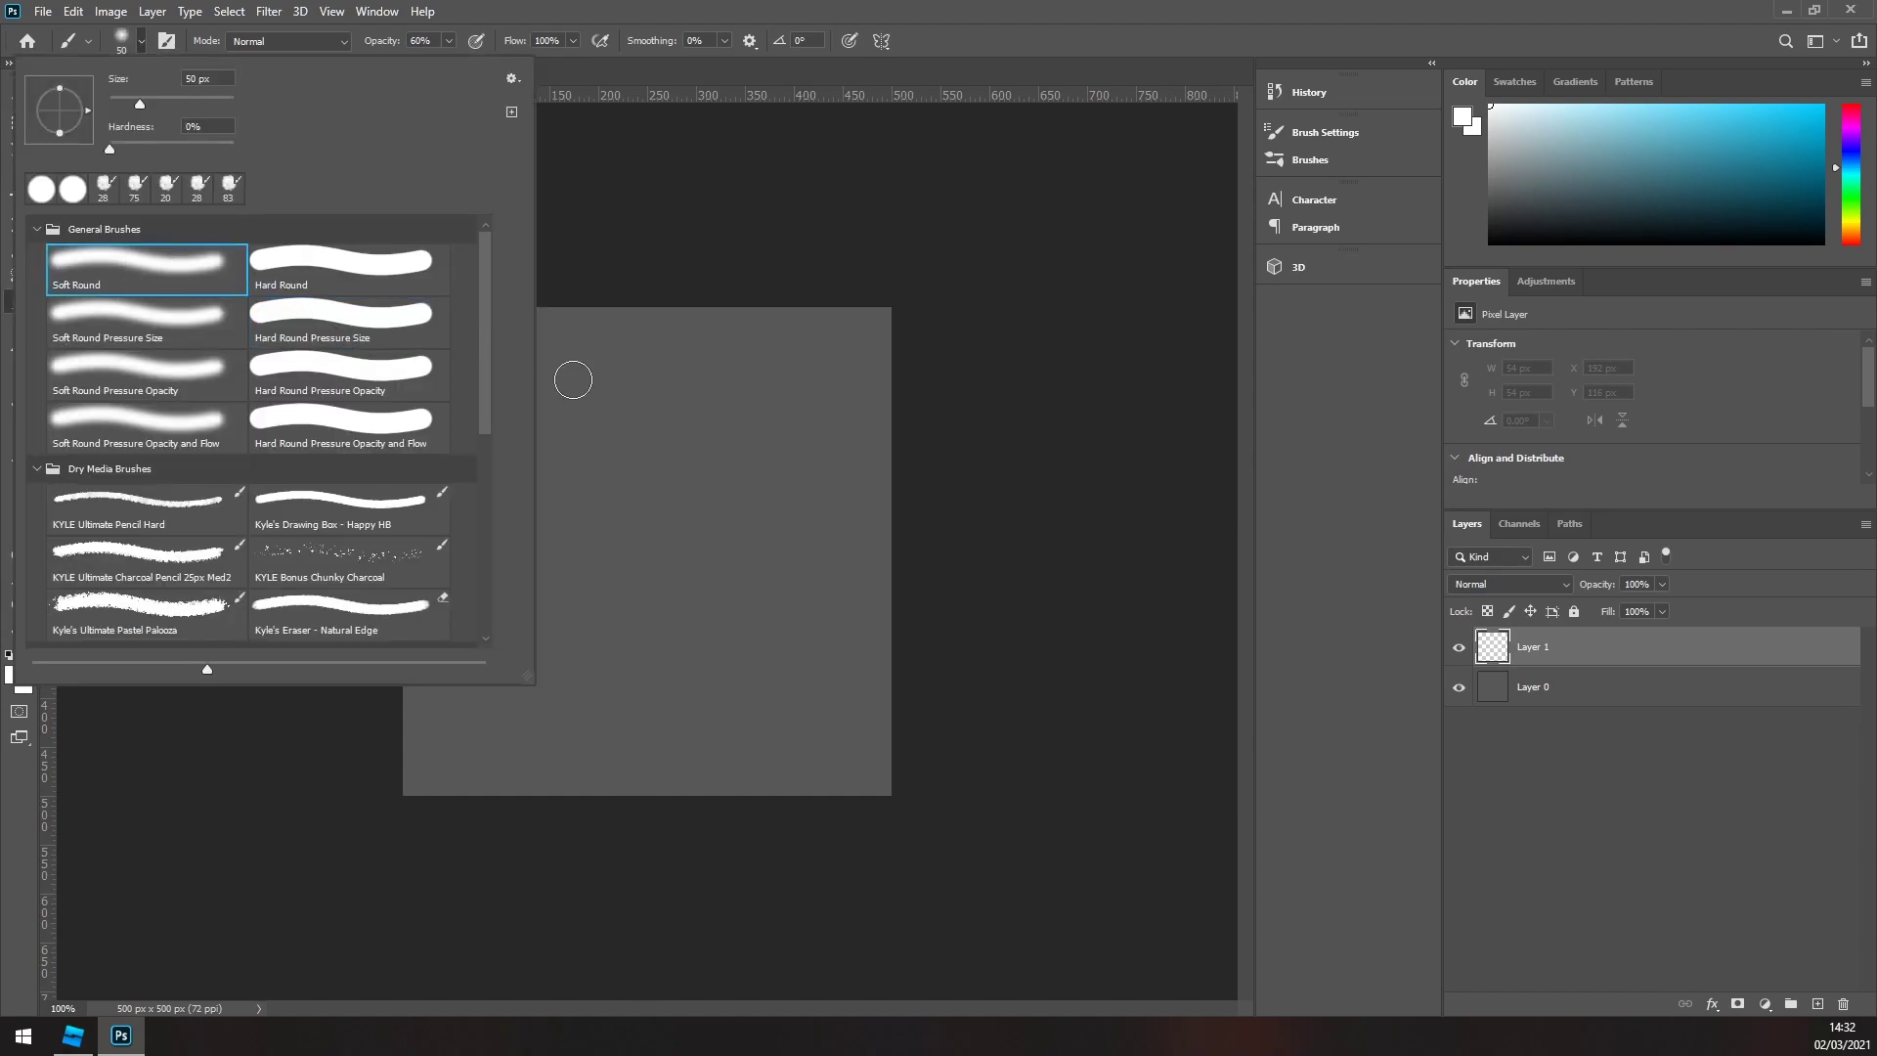
- Try several soft white dabs and strokes on the new layer, undoing each one
{"action": "left_click", "coordinate": [668, 476]}
{"action": "mouse_move", "coordinate": [626, 420]}
{"action": "left_mouse_down"}
{"action": "mouse_move", "coordinate": [596, 572]}
{"action": "mouse_move", "coordinate": [645, 567]}
{"action": "left_mouse_up"}
{"action": "key", "text": "ctrl+z"}
{"action": "key", "text": "ctrl+z"}
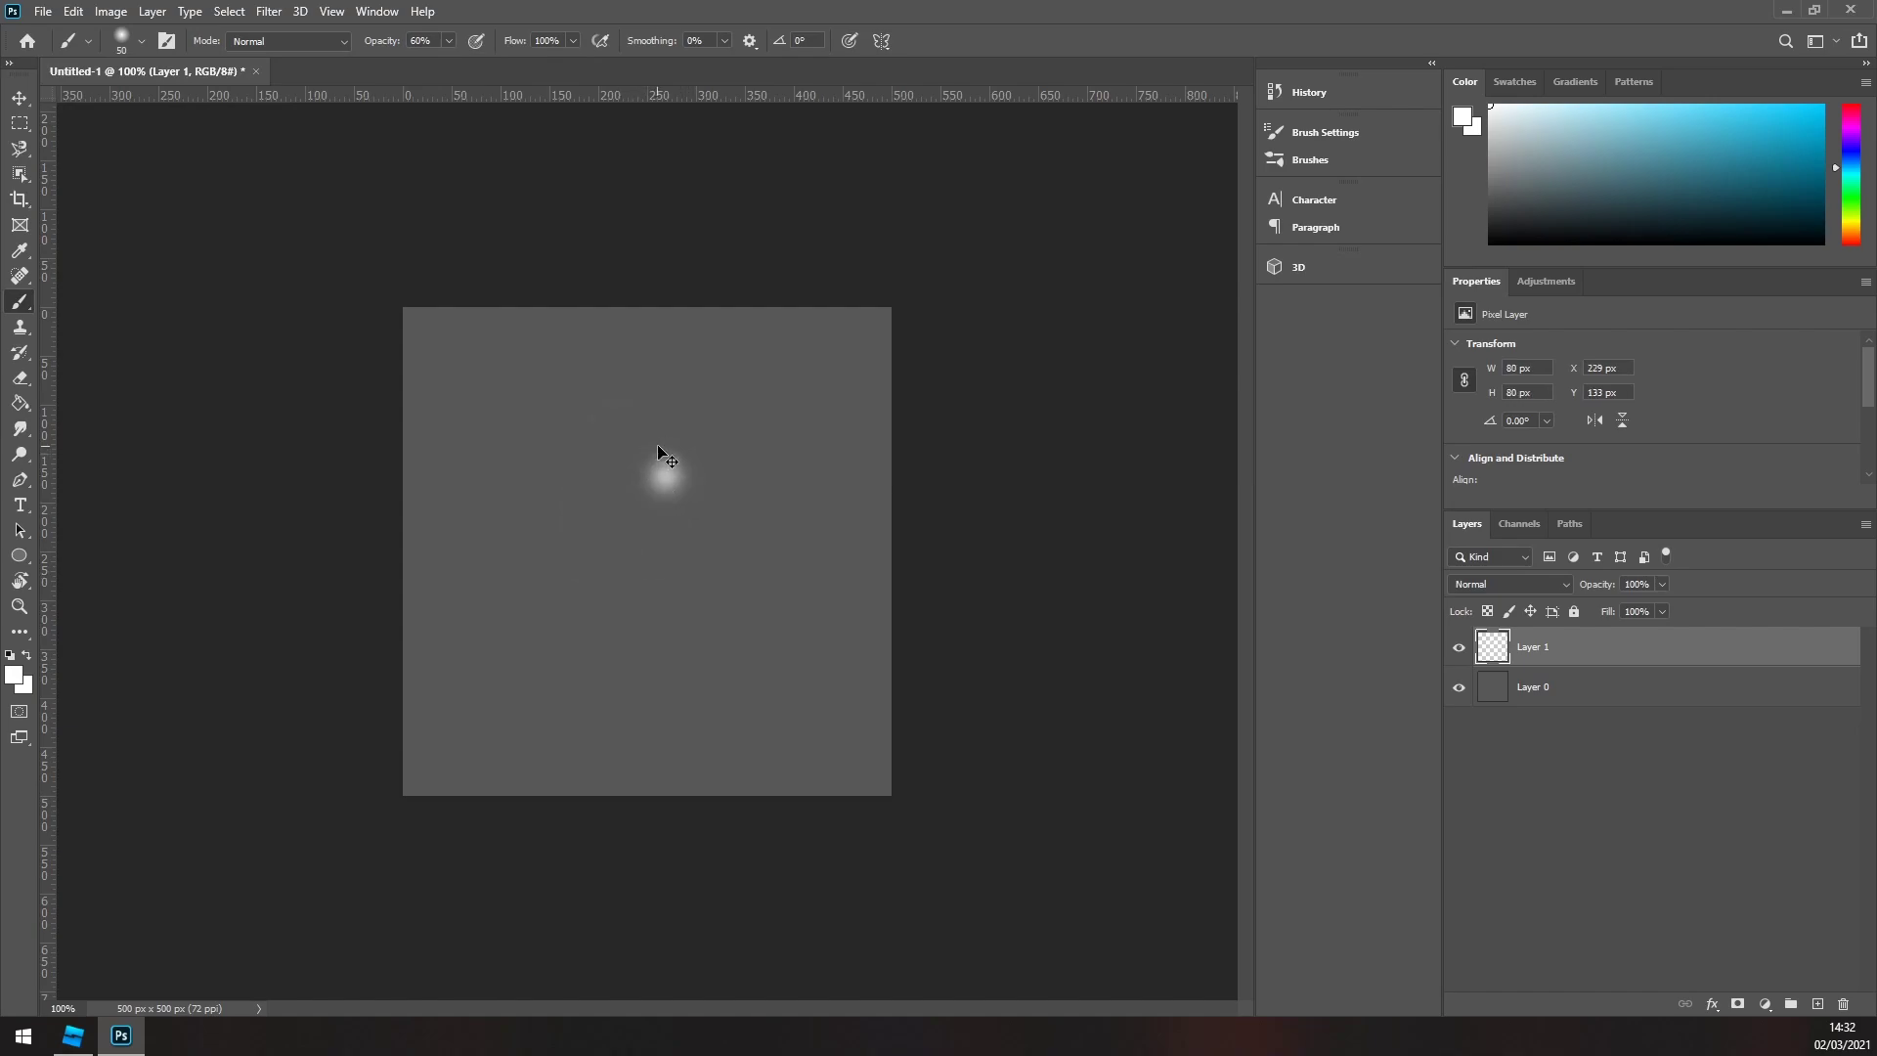
{"action": "key", "text": "ctrl+z"}
{"action": "left_click", "coordinate": [596, 423]}
{"action": "left_click", "coordinate": [536, 564], "text": "shift"}
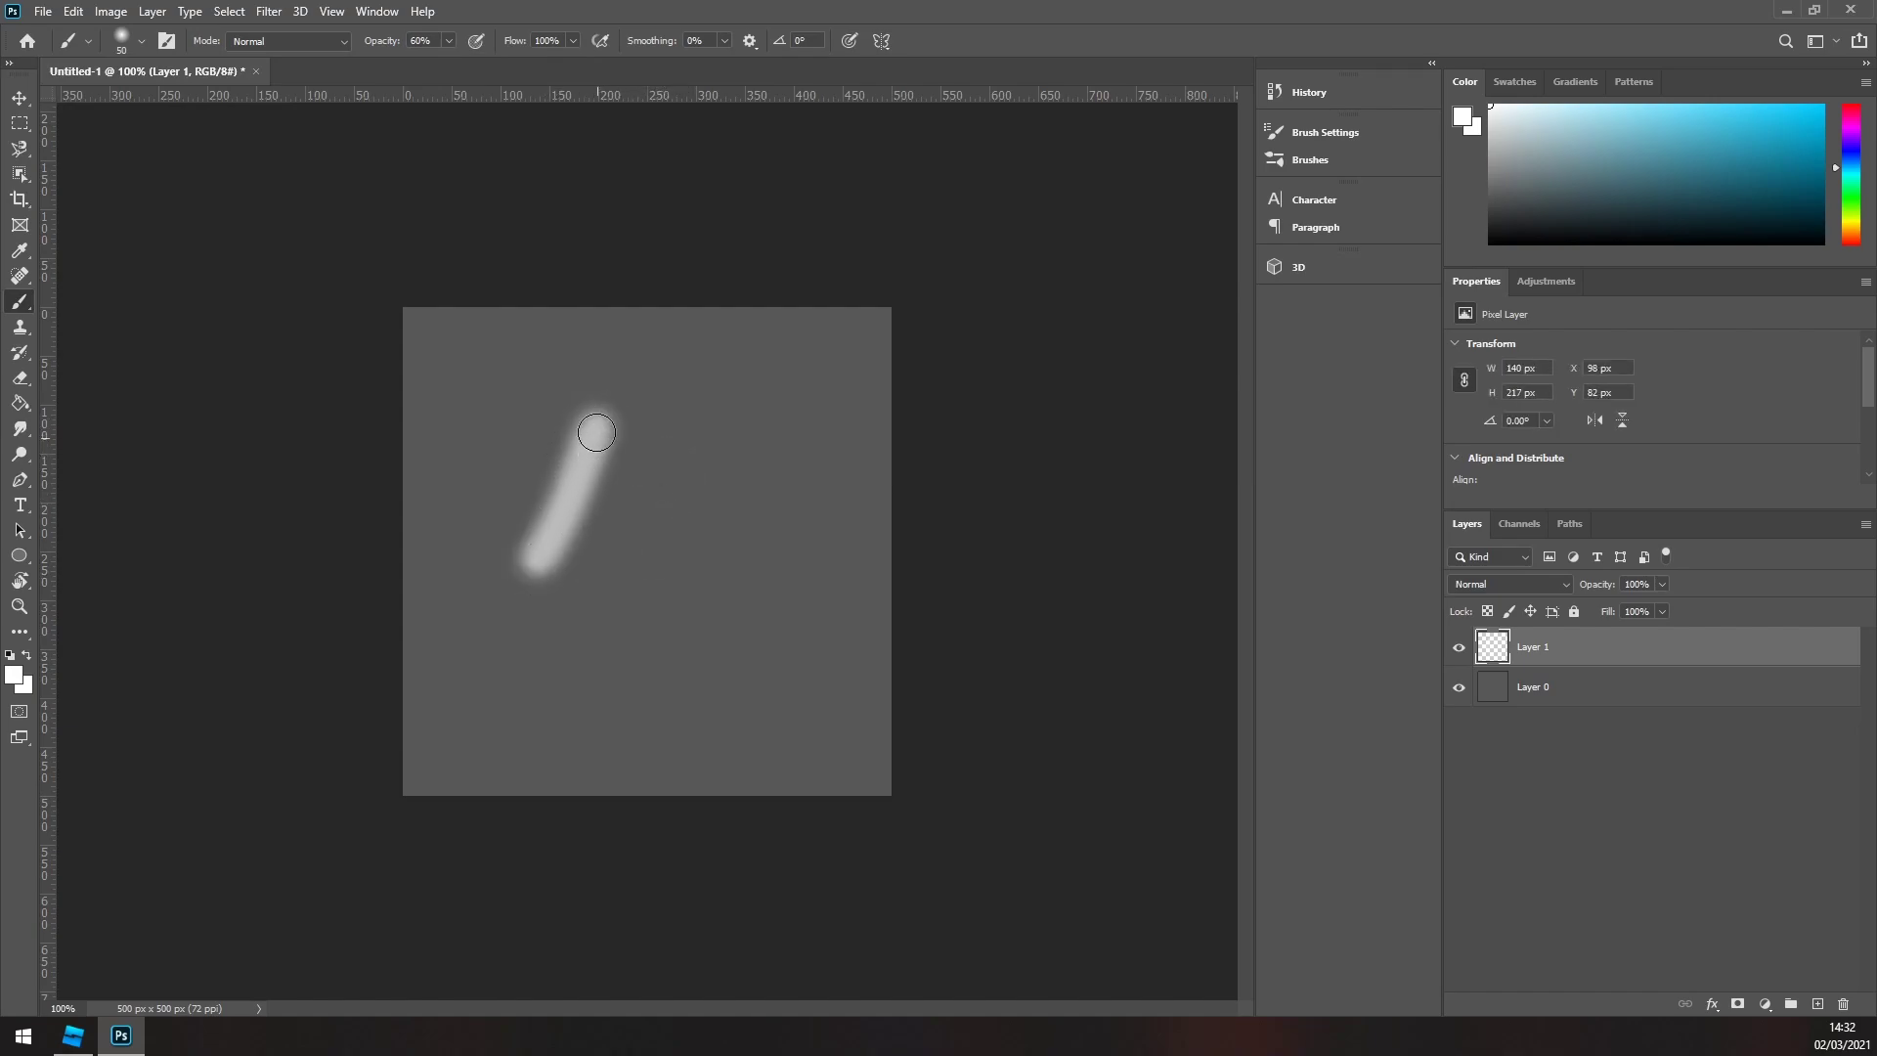
{"action": "key", "text": "ctrl+z"}
{"action": "key", "text": "ctrl+z"}
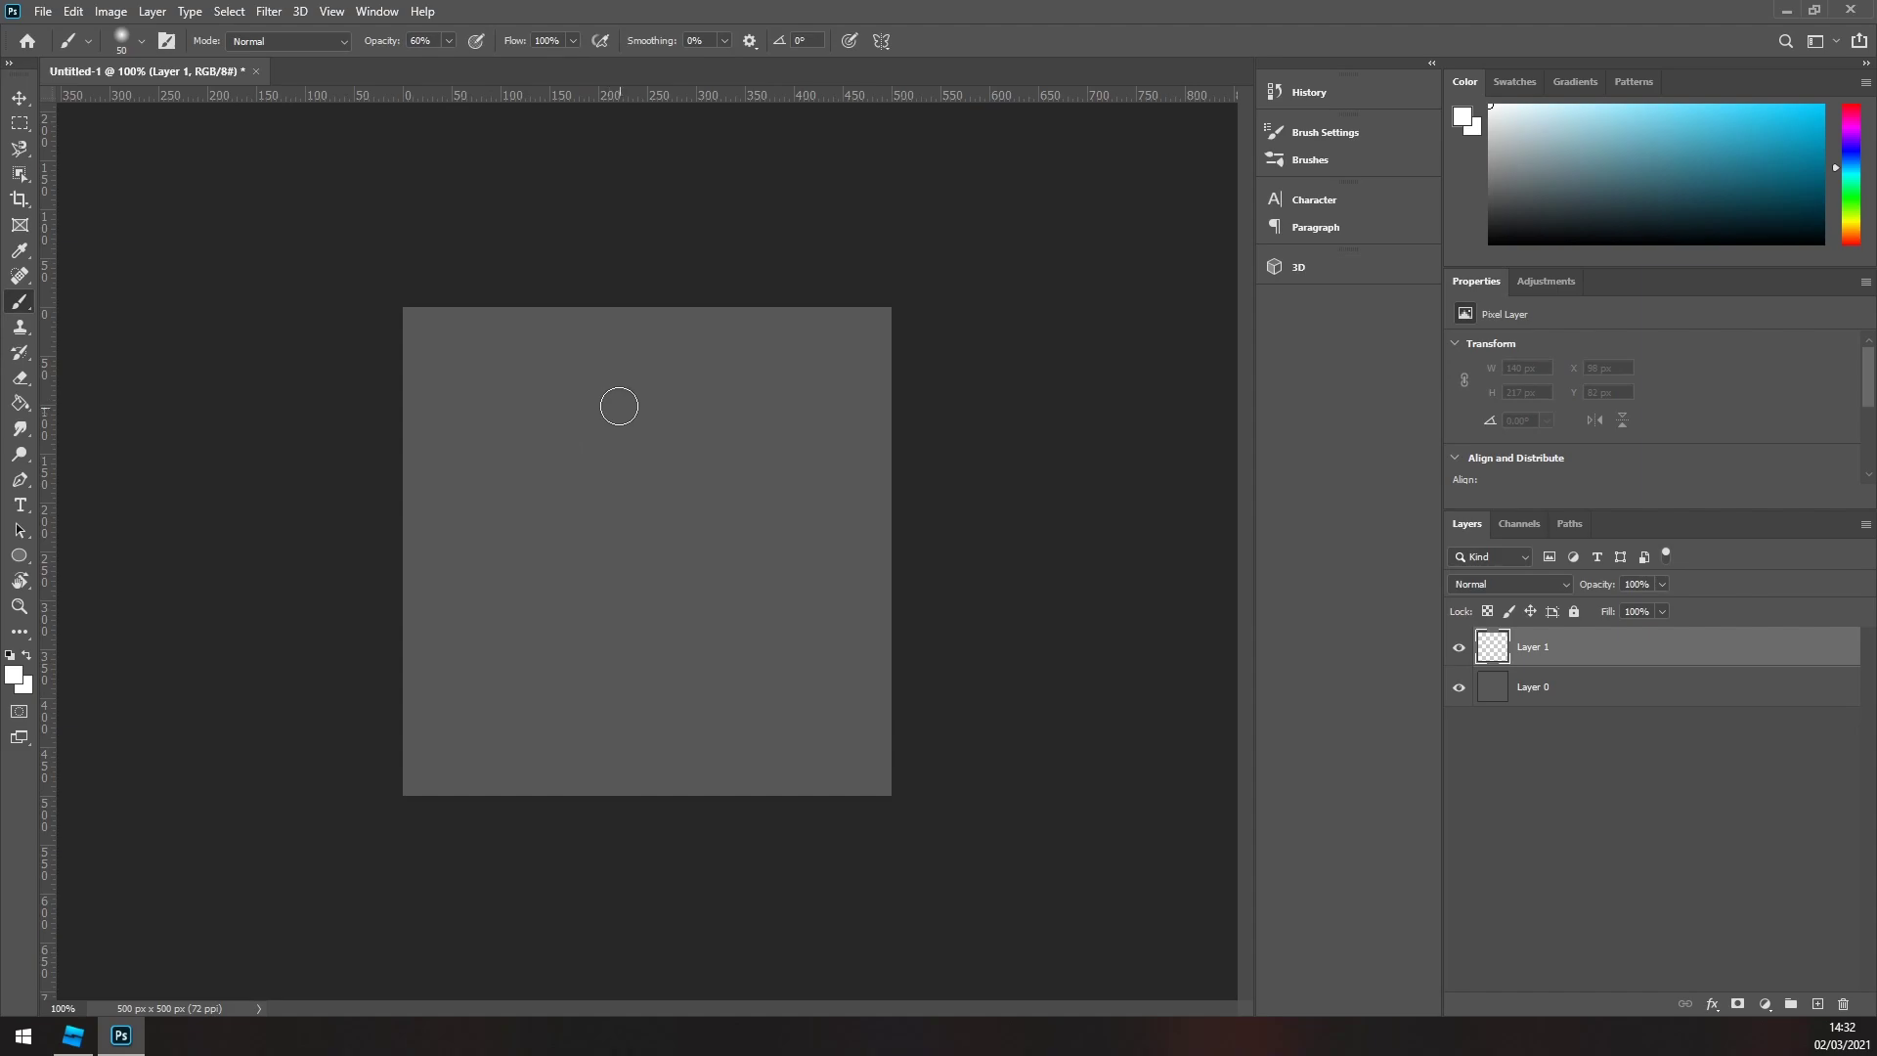
{"action": "left_click_drag", "start_coordinate": [608, 377], "coordinate": [538, 673]}
{"action": "key", "text": "ctrl+z"}
- Paint a teardrop-shaped flame outline on the new layer with soft white strokes and fill in its lower body
{"action": "mouse_move", "coordinate": [620, 390]}
{"action": "left_mouse_down"}
{"action": "mouse_move", "coordinate": [537, 548]}
{"action": "mouse_move", "coordinate": [547, 646]}
{"action": "mouse_move", "coordinate": [558, 532]}
{"action": "mouse_move", "coordinate": [618, 389]}
{"action": "left_mouse_up"}
{"action": "key", "text": "ctrl+z"}
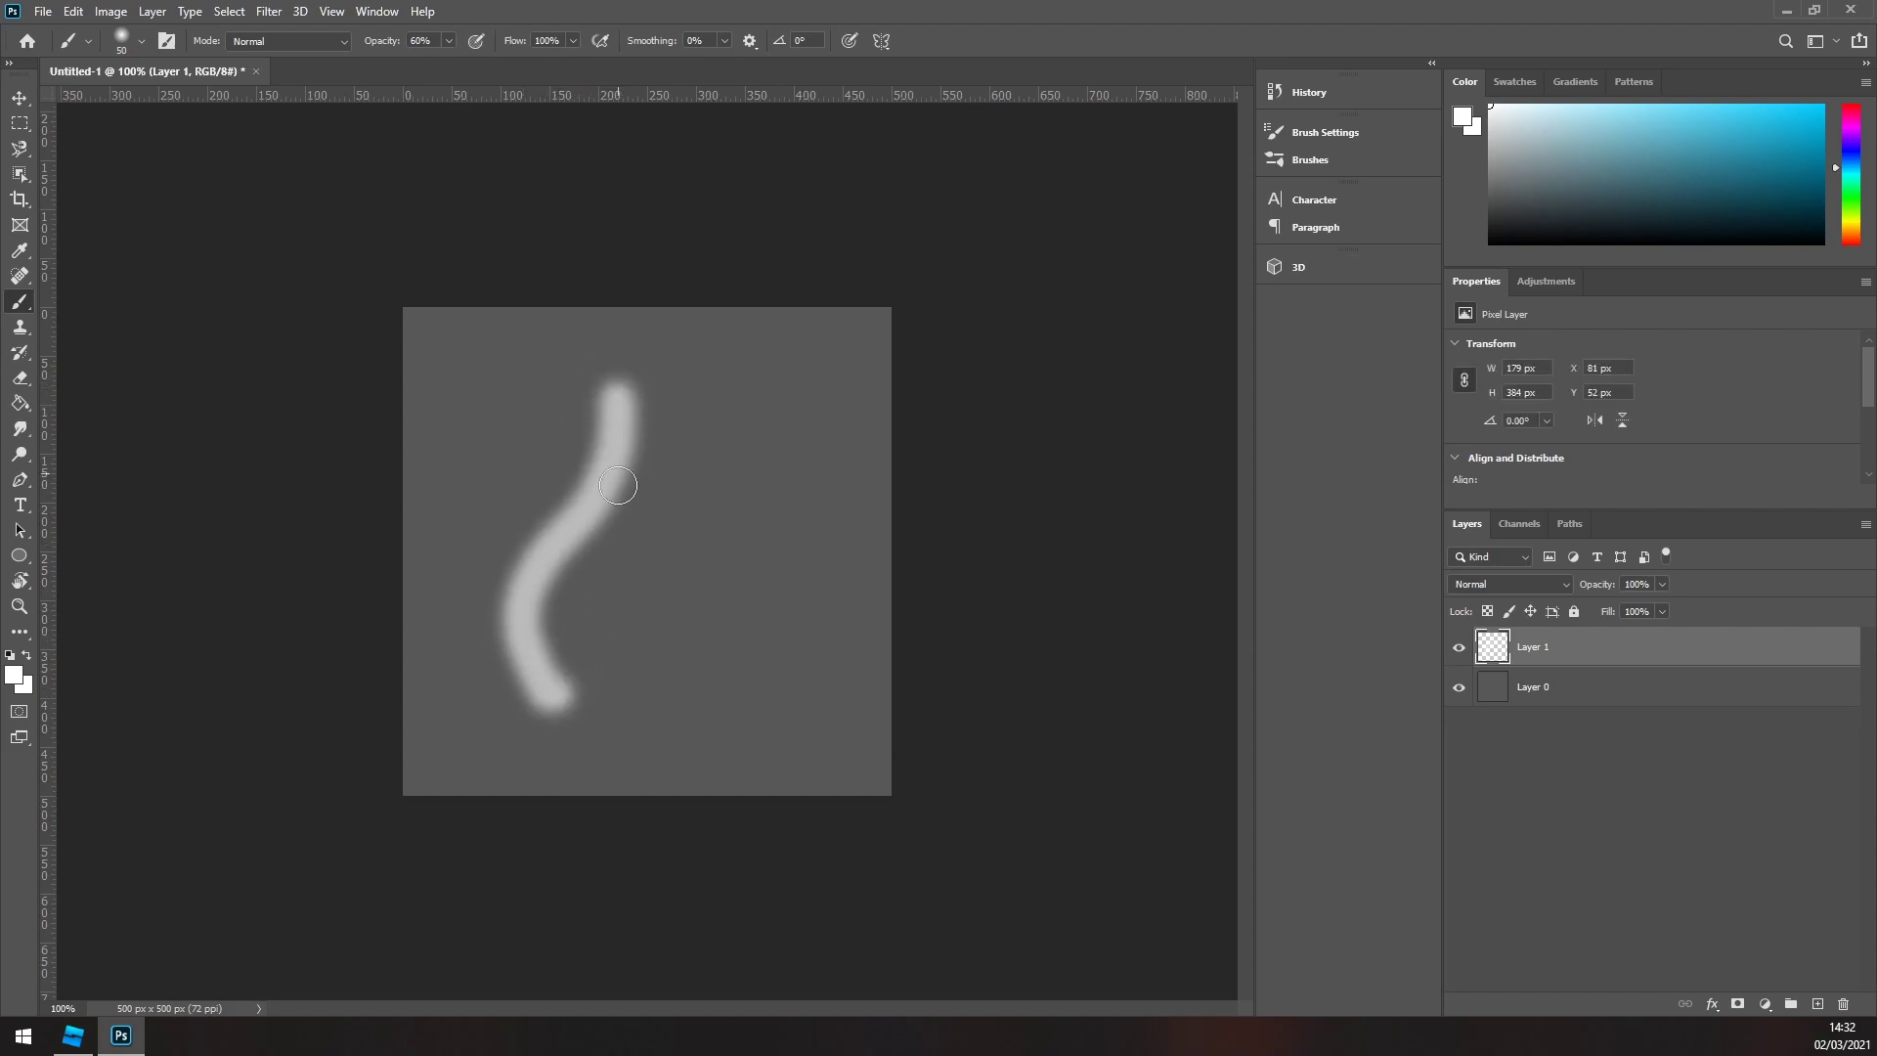
{"action": "mouse_move", "coordinate": [550, 694]}
{"action": "left_mouse_down"}
{"action": "mouse_move", "coordinate": [743, 648]}
{"action": "mouse_move", "coordinate": [663, 445]}
{"action": "mouse_move", "coordinate": [673, 376]}
{"action": "mouse_move", "coordinate": [632, 390]}
{"action": "mouse_move", "coordinate": [594, 591]}
{"action": "left_mouse_up"}
{"action": "left_click_drag", "start_coordinate": [635, 497], "coordinate": [544, 647]}
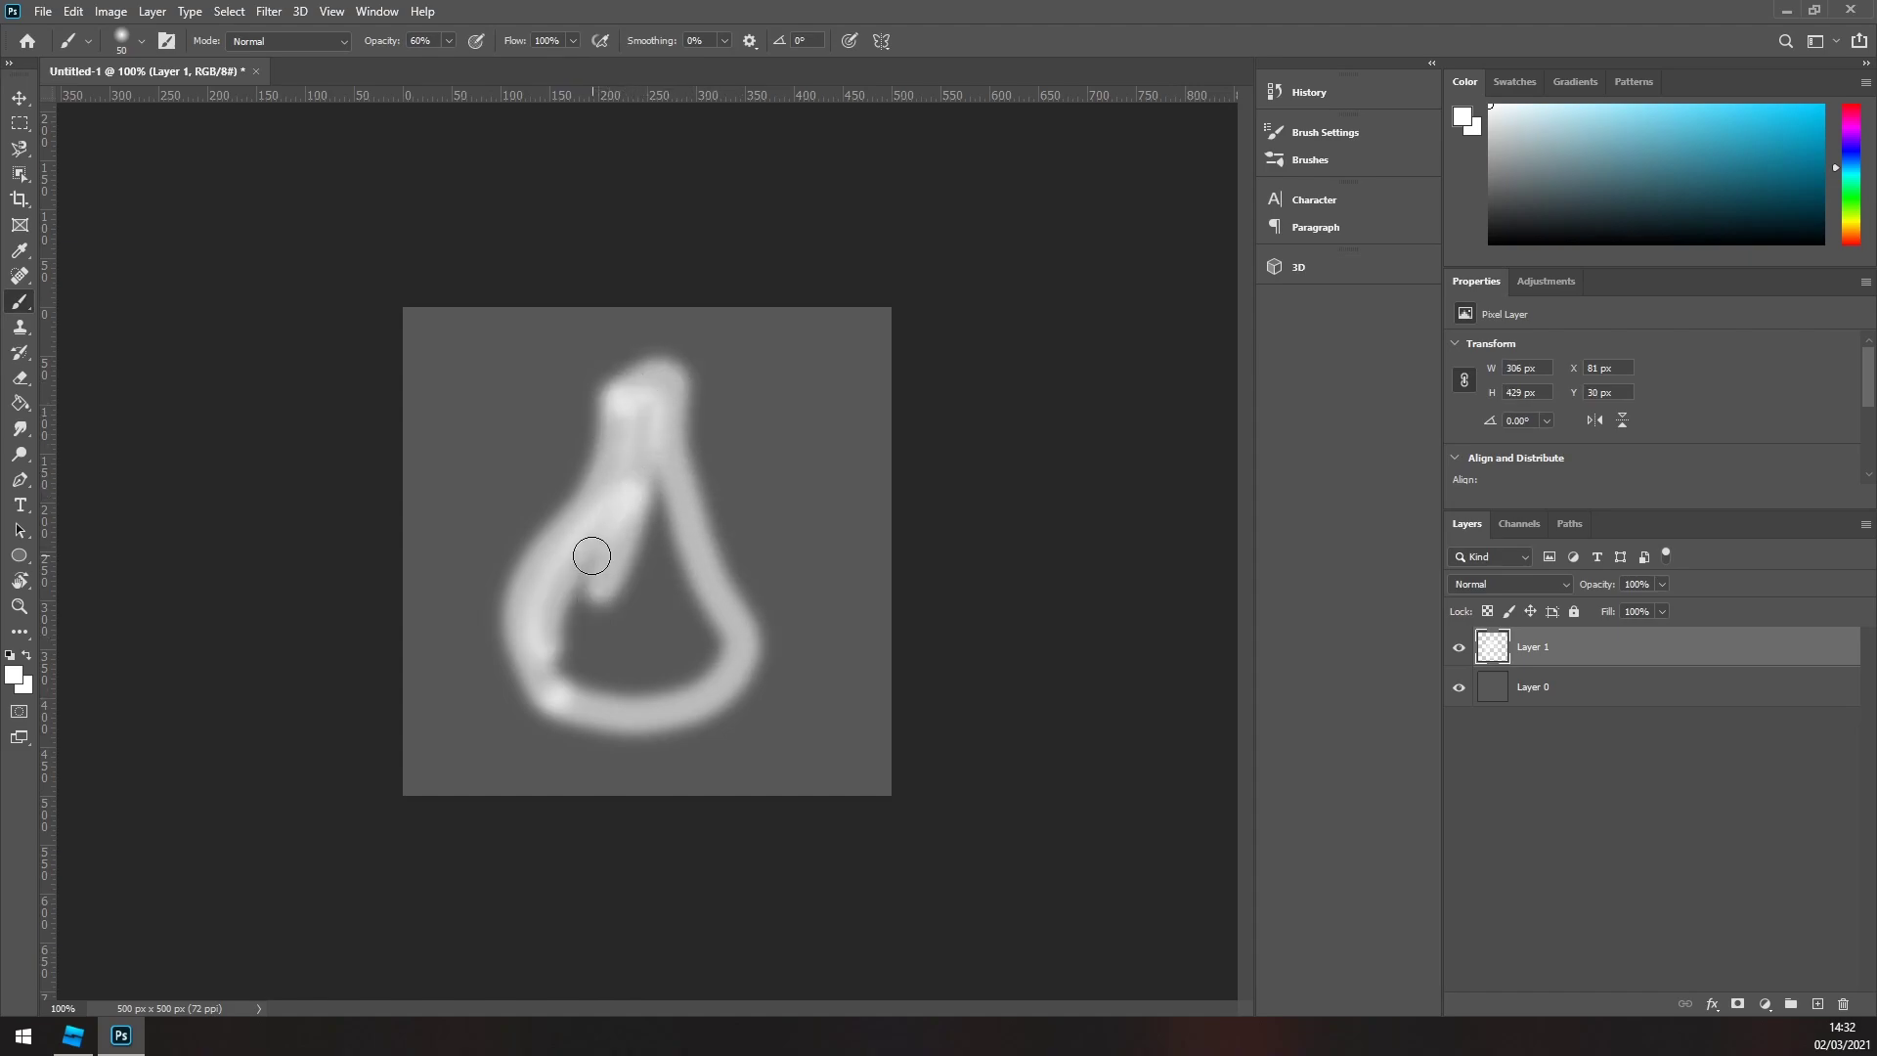
{"action": "left_click_drag", "start_coordinate": [589, 564], "coordinate": [637, 653]}
{"action": "left_click_drag", "start_coordinate": [649, 504], "coordinate": [675, 649]}
{"action": "mouse_move", "coordinate": [656, 583]}
{"action": "left_mouse_down"}
{"action": "mouse_move", "coordinate": [607, 662]}
{"action": "mouse_move", "coordinate": [662, 557]}
{"action": "mouse_move", "coordinate": [644, 523]}
{"action": "mouse_move", "coordinate": [596, 674]}
{"action": "mouse_move", "coordinate": [671, 554]}
{"action": "mouse_move", "coordinate": [691, 363]}
{"action": "mouse_move", "coordinate": [738, 572]}
{"action": "mouse_move", "coordinate": [724, 599]}
{"action": "mouse_move", "coordinate": [590, 386]}
{"action": "mouse_move", "coordinate": [576, 462]}
{"action": "mouse_move", "coordinate": [495, 592]}
{"action": "left_mouse_up"}
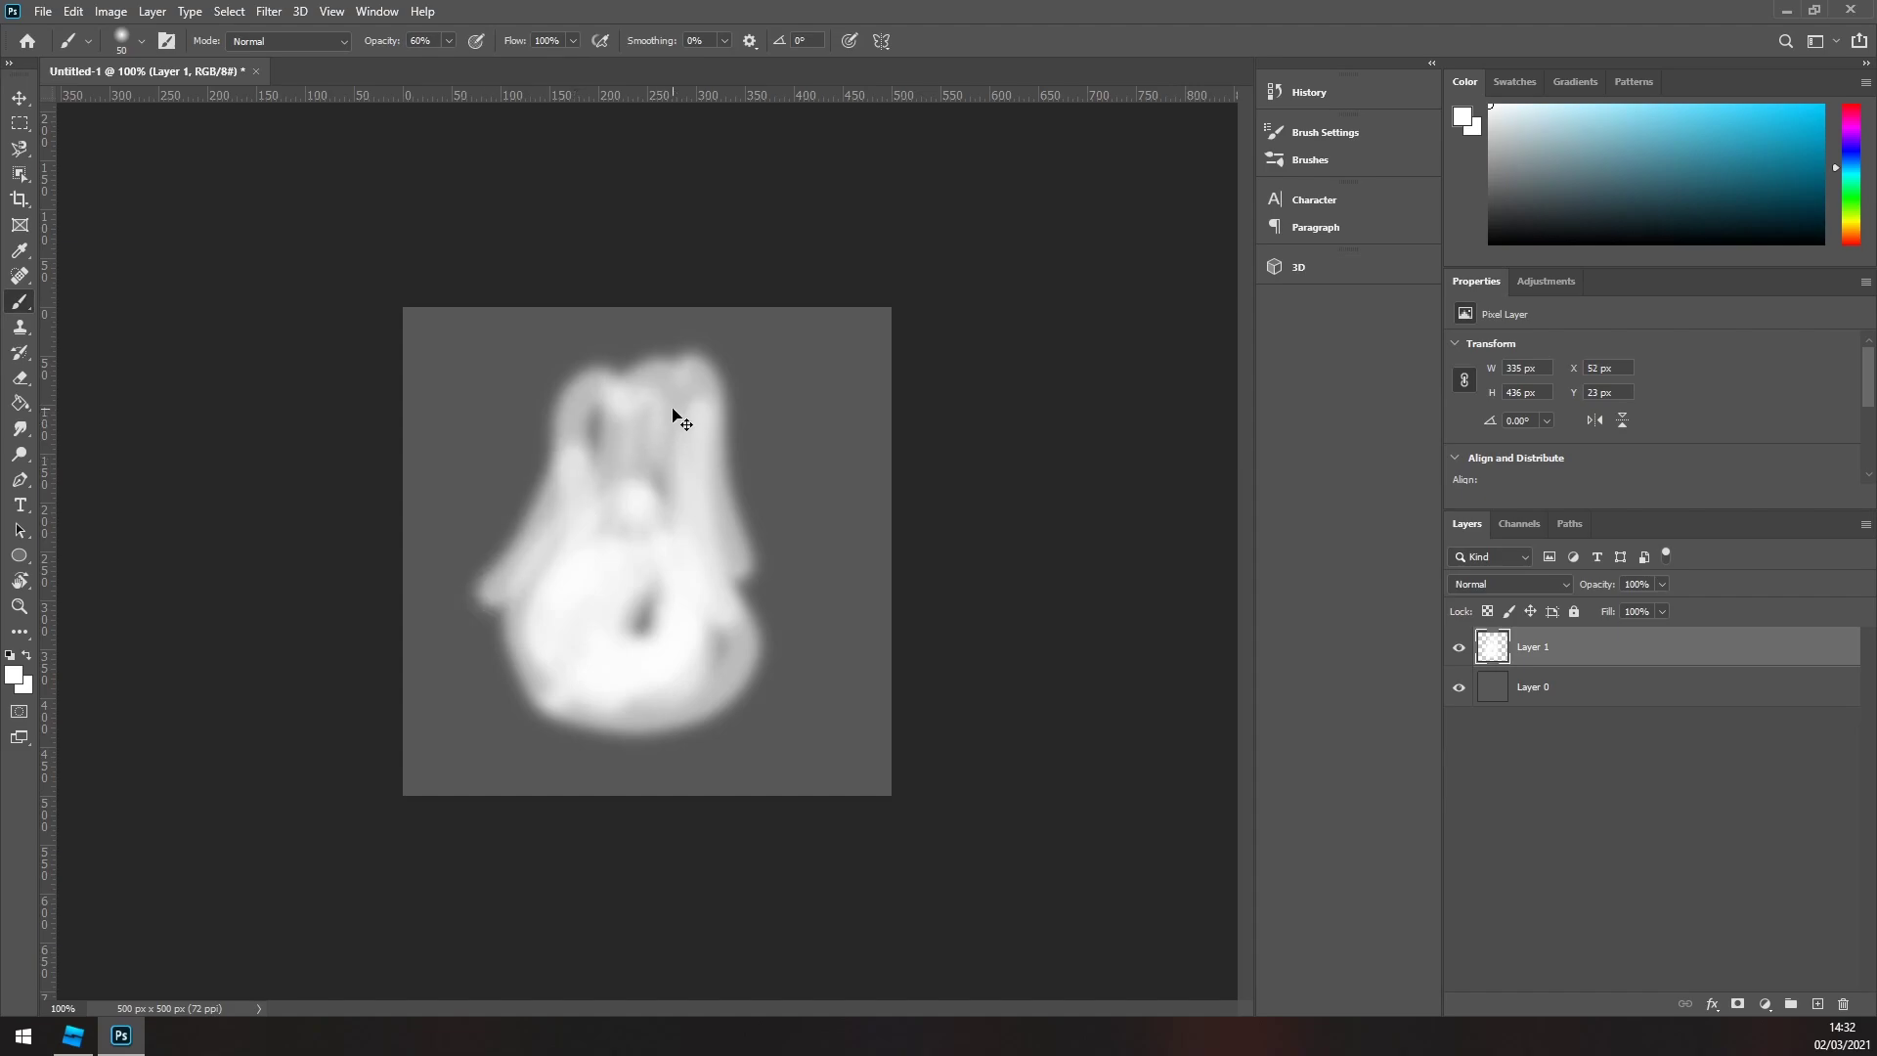
- Thicken the flame's sides, fill the hollow in its body and round off its top with soft white strokes
{"action": "key", "text": "ctrl+z"}
{"action": "left_click_drag", "start_coordinate": [593, 404], "coordinate": [552, 497]}
{"action": "left_click_drag", "start_coordinate": [691, 421], "coordinate": [738, 626]}
{"action": "left_click_drag", "start_coordinate": [617, 398], "coordinate": [570, 574]}
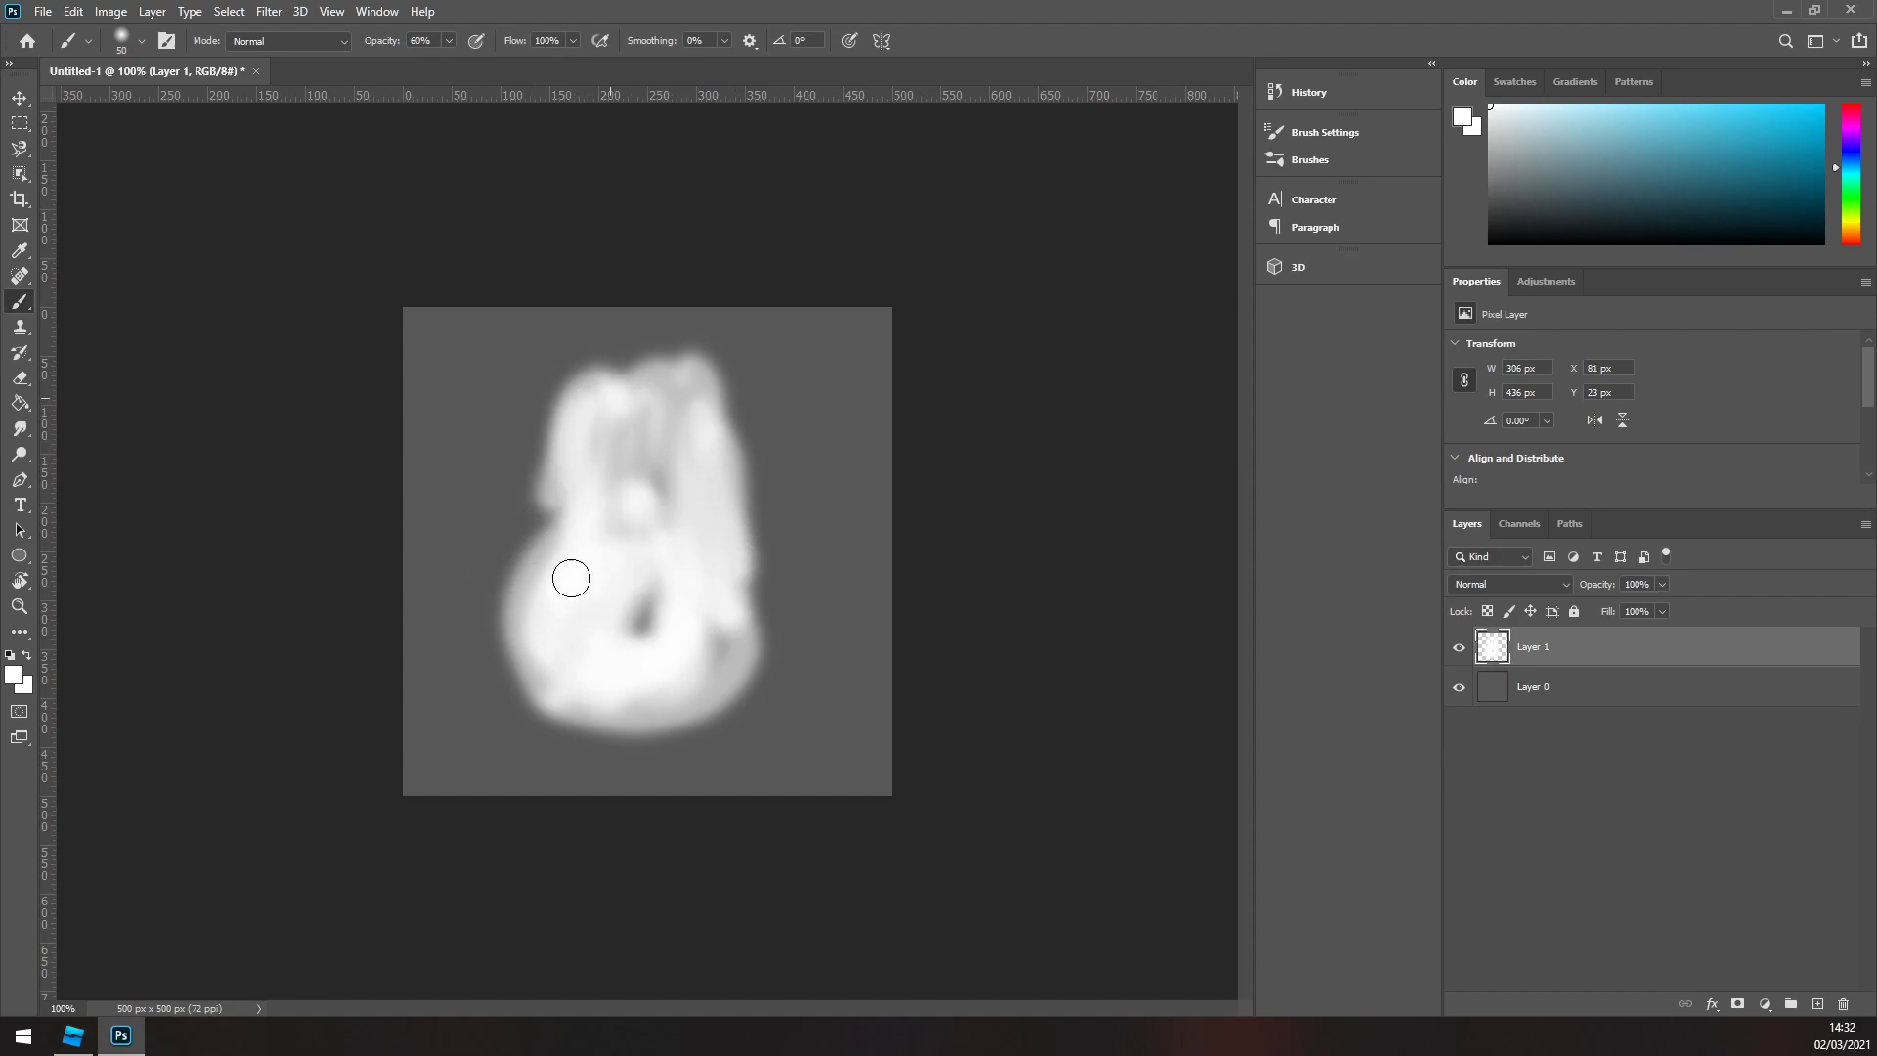
{"action": "mouse_move", "coordinate": [582, 478]}
{"action": "left_mouse_down"}
{"action": "mouse_move", "coordinate": [548, 495]}
{"action": "mouse_move", "coordinate": [557, 577]}
{"action": "left_mouse_up"}
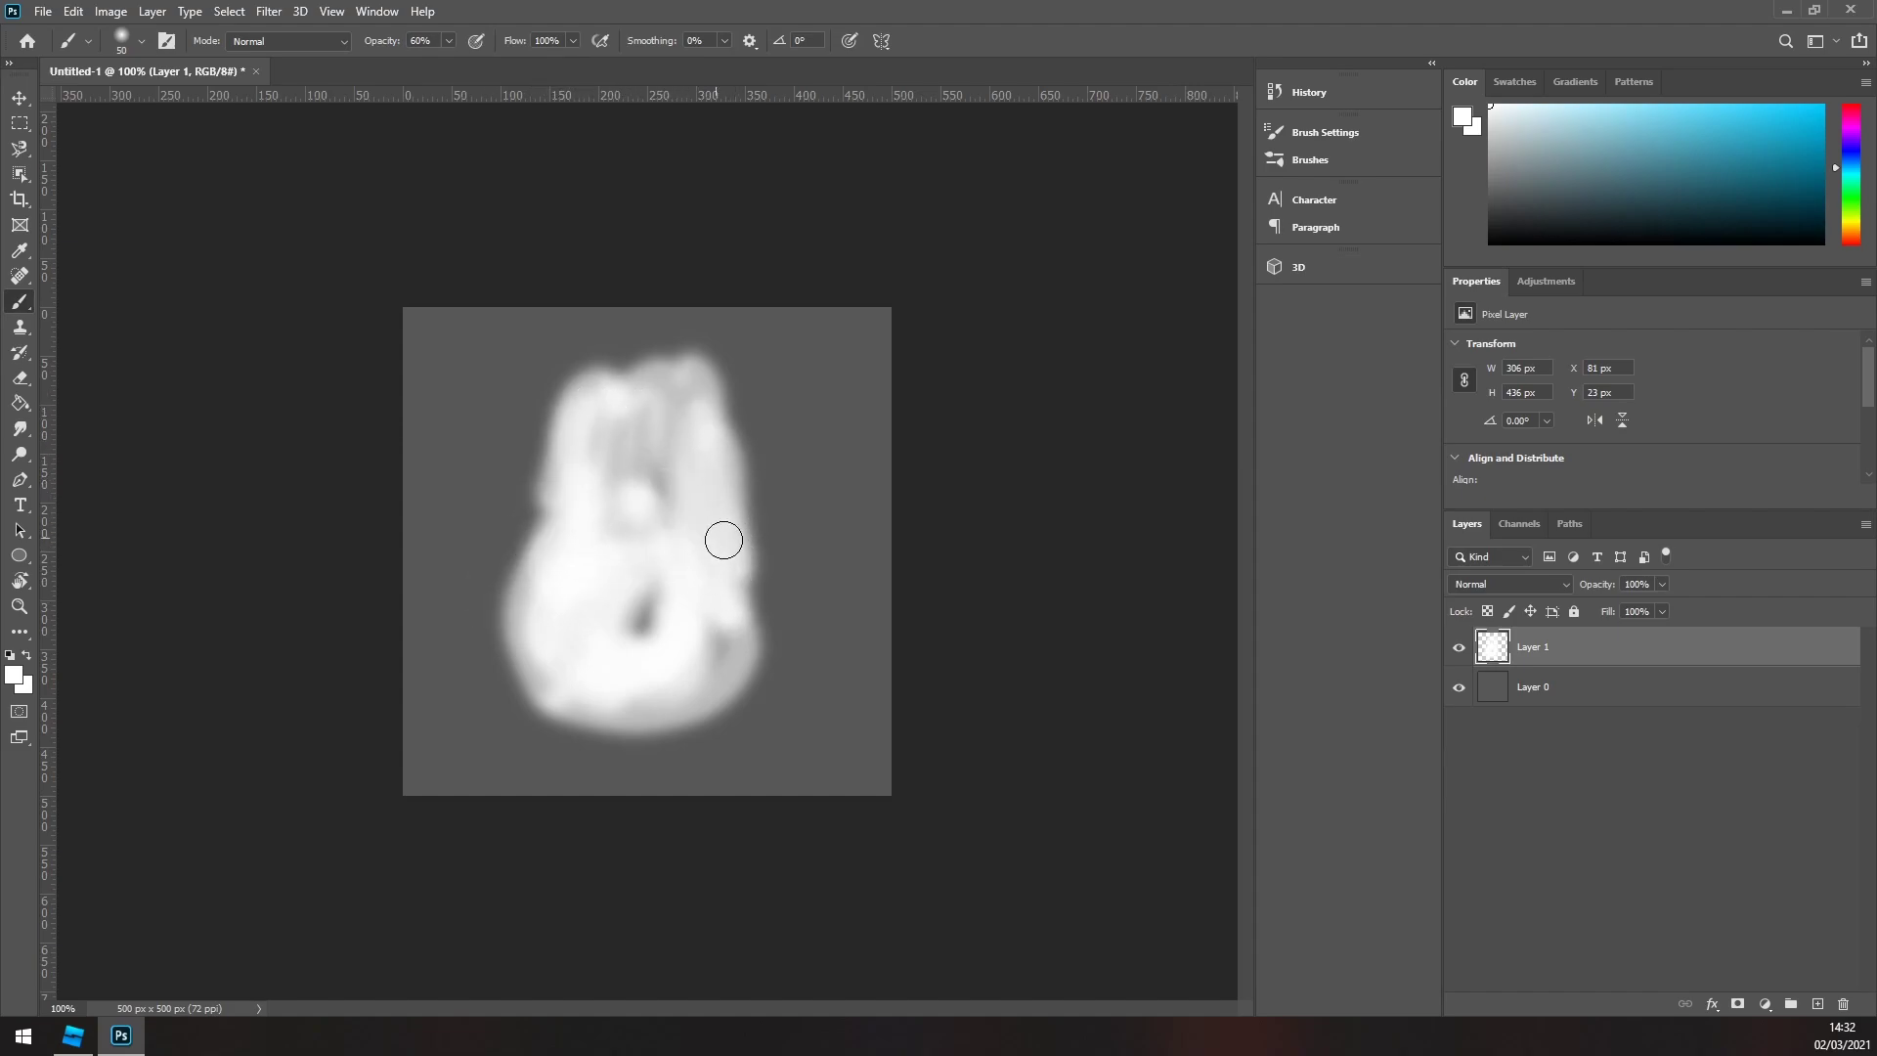
{"action": "mouse_move", "coordinate": [720, 537]}
{"action": "left_mouse_down"}
{"action": "mouse_move", "coordinate": [632, 620]}
{"action": "mouse_move", "coordinate": [649, 636]}
{"action": "left_mouse_up"}
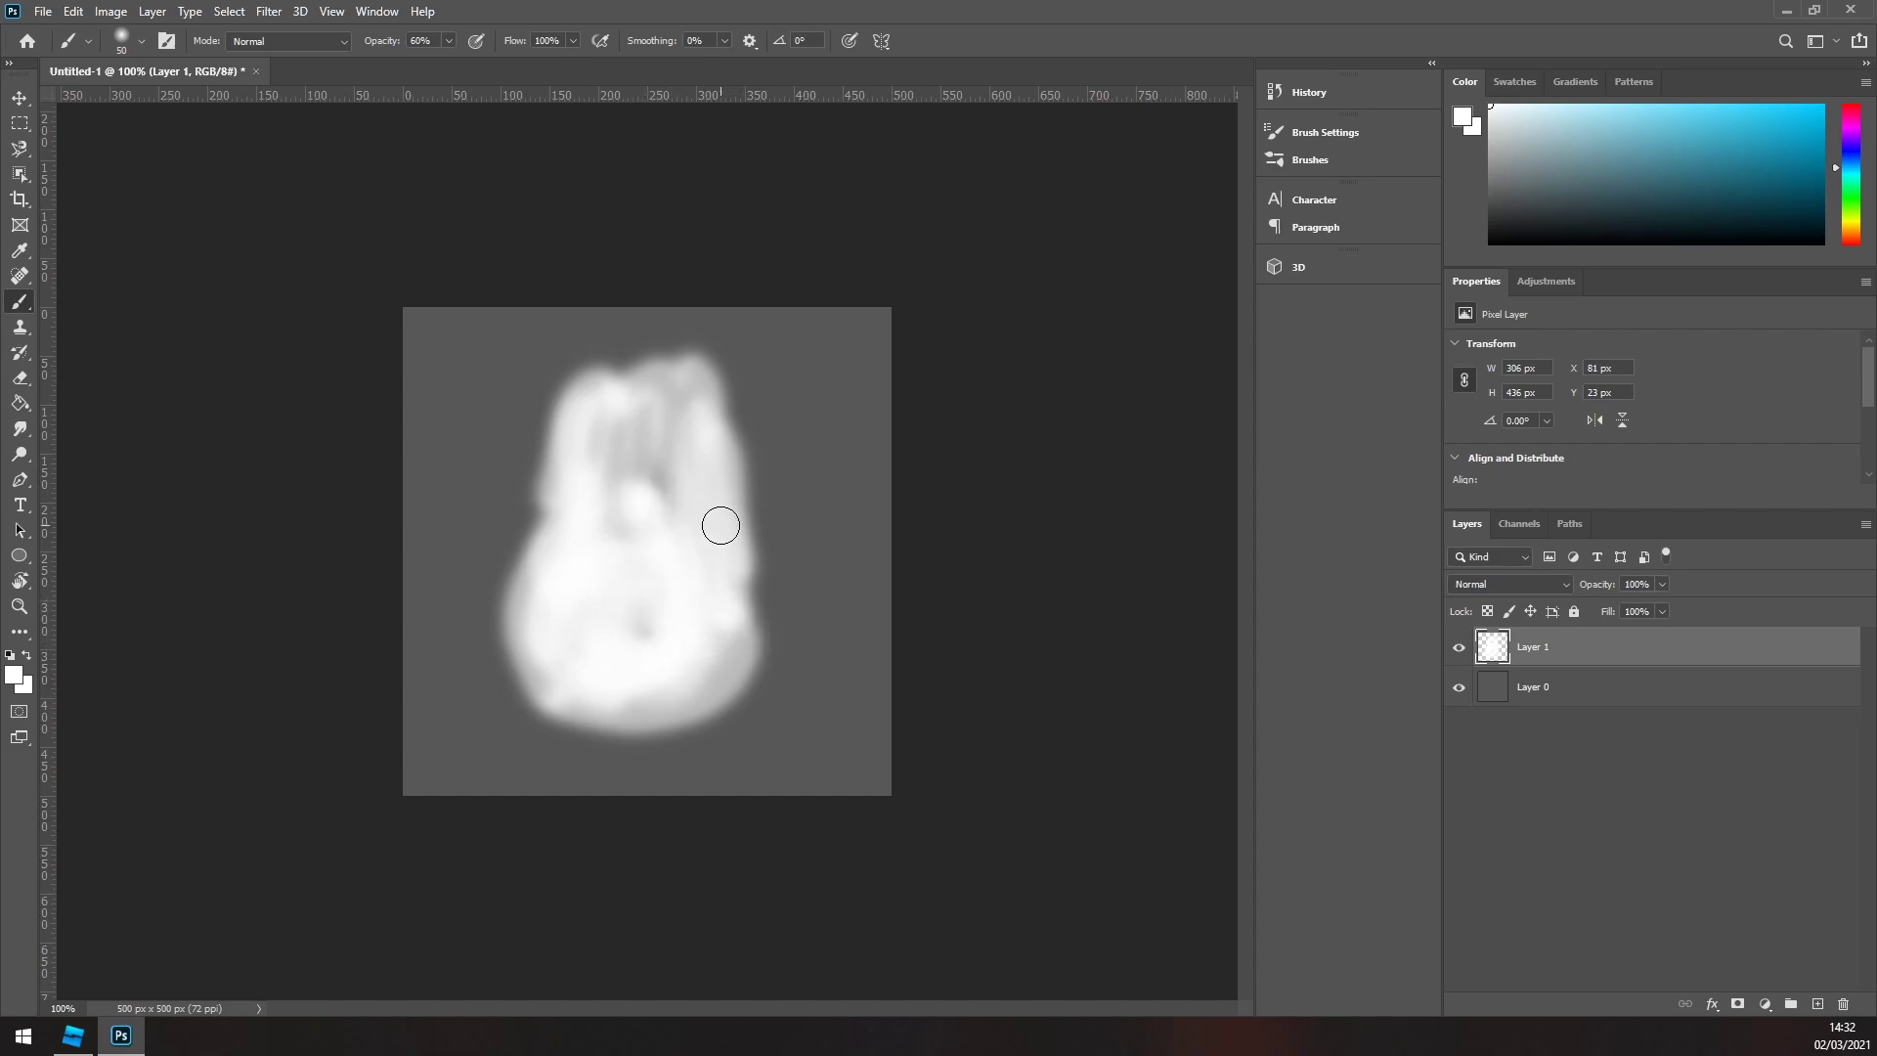
{"action": "left_click_drag", "start_coordinate": [737, 578], "coordinate": [760, 648]}
{"action": "key", "text": "ctrl+z"}
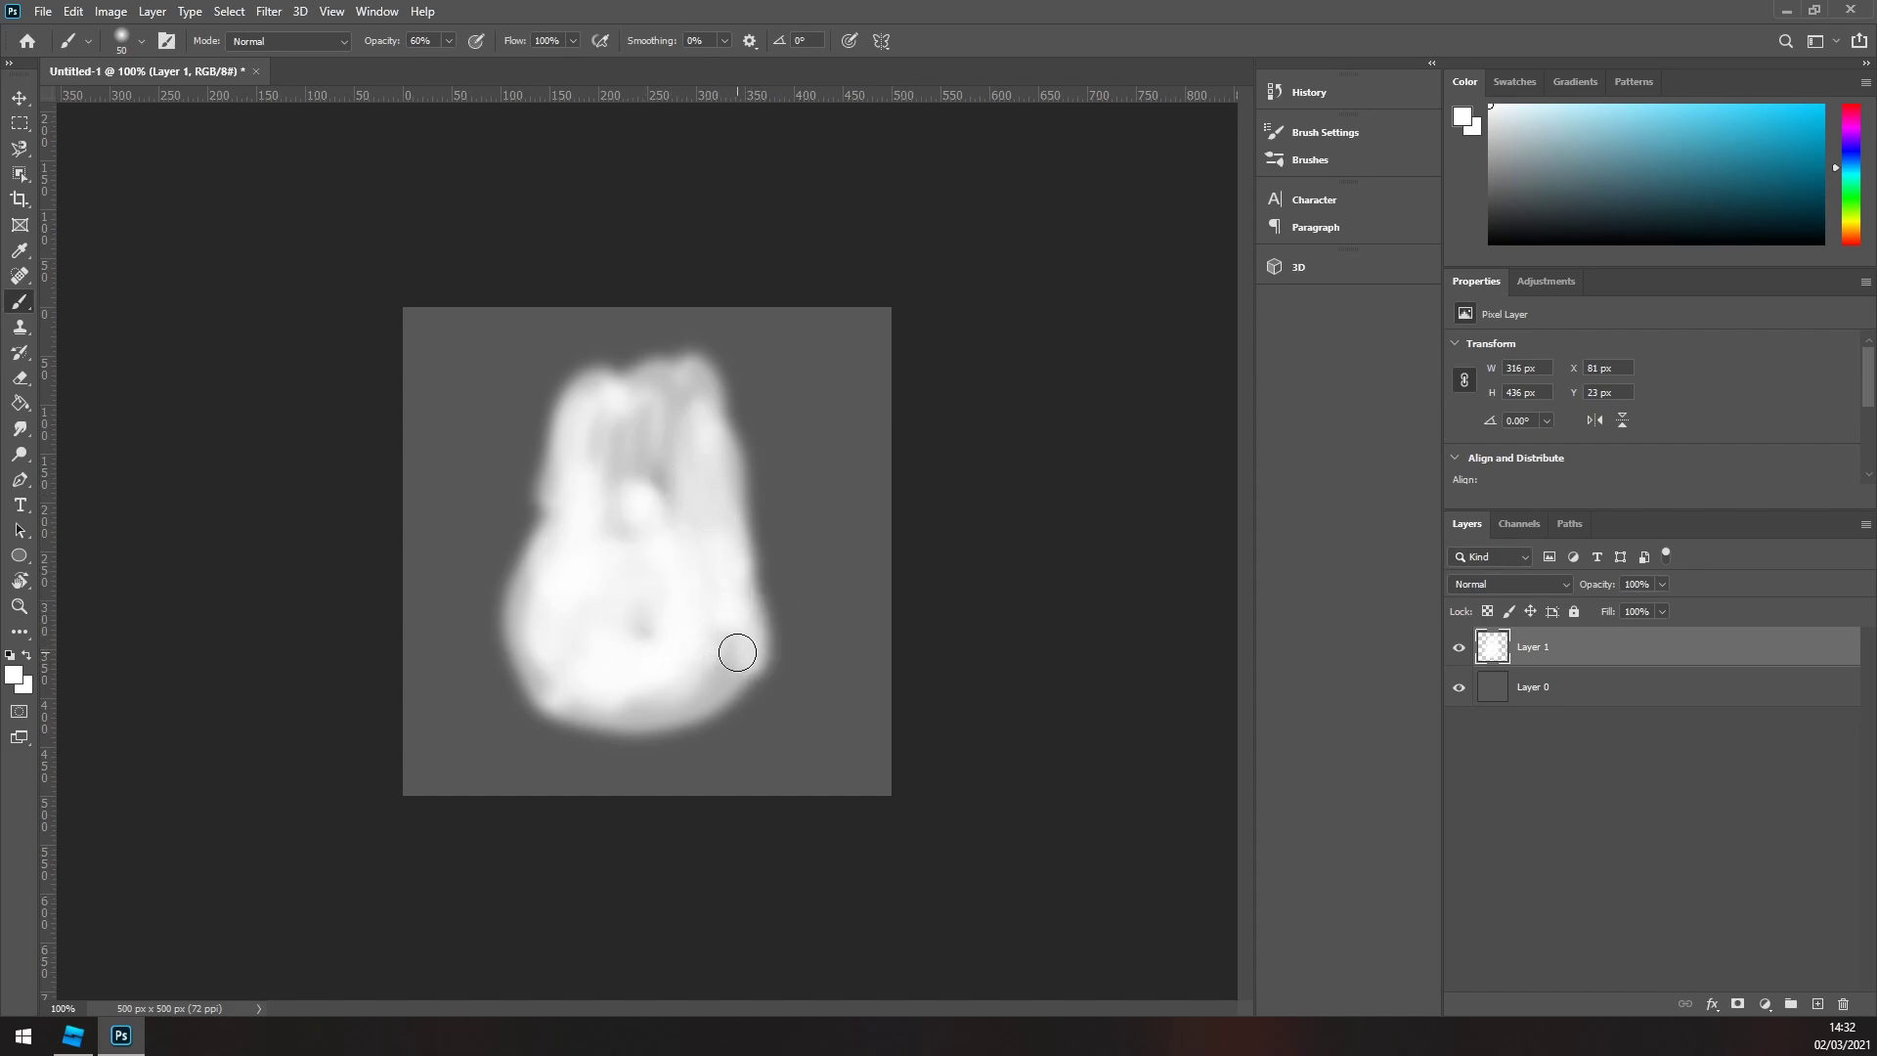
{"action": "mouse_move", "coordinate": [639, 388]}
{"action": "left_mouse_down"}
{"action": "mouse_move", "coordinate": [641, 356]}
{"action": "mouse_move", "coordinate": [625, 428]}
{"action": "left_mouse_up"}
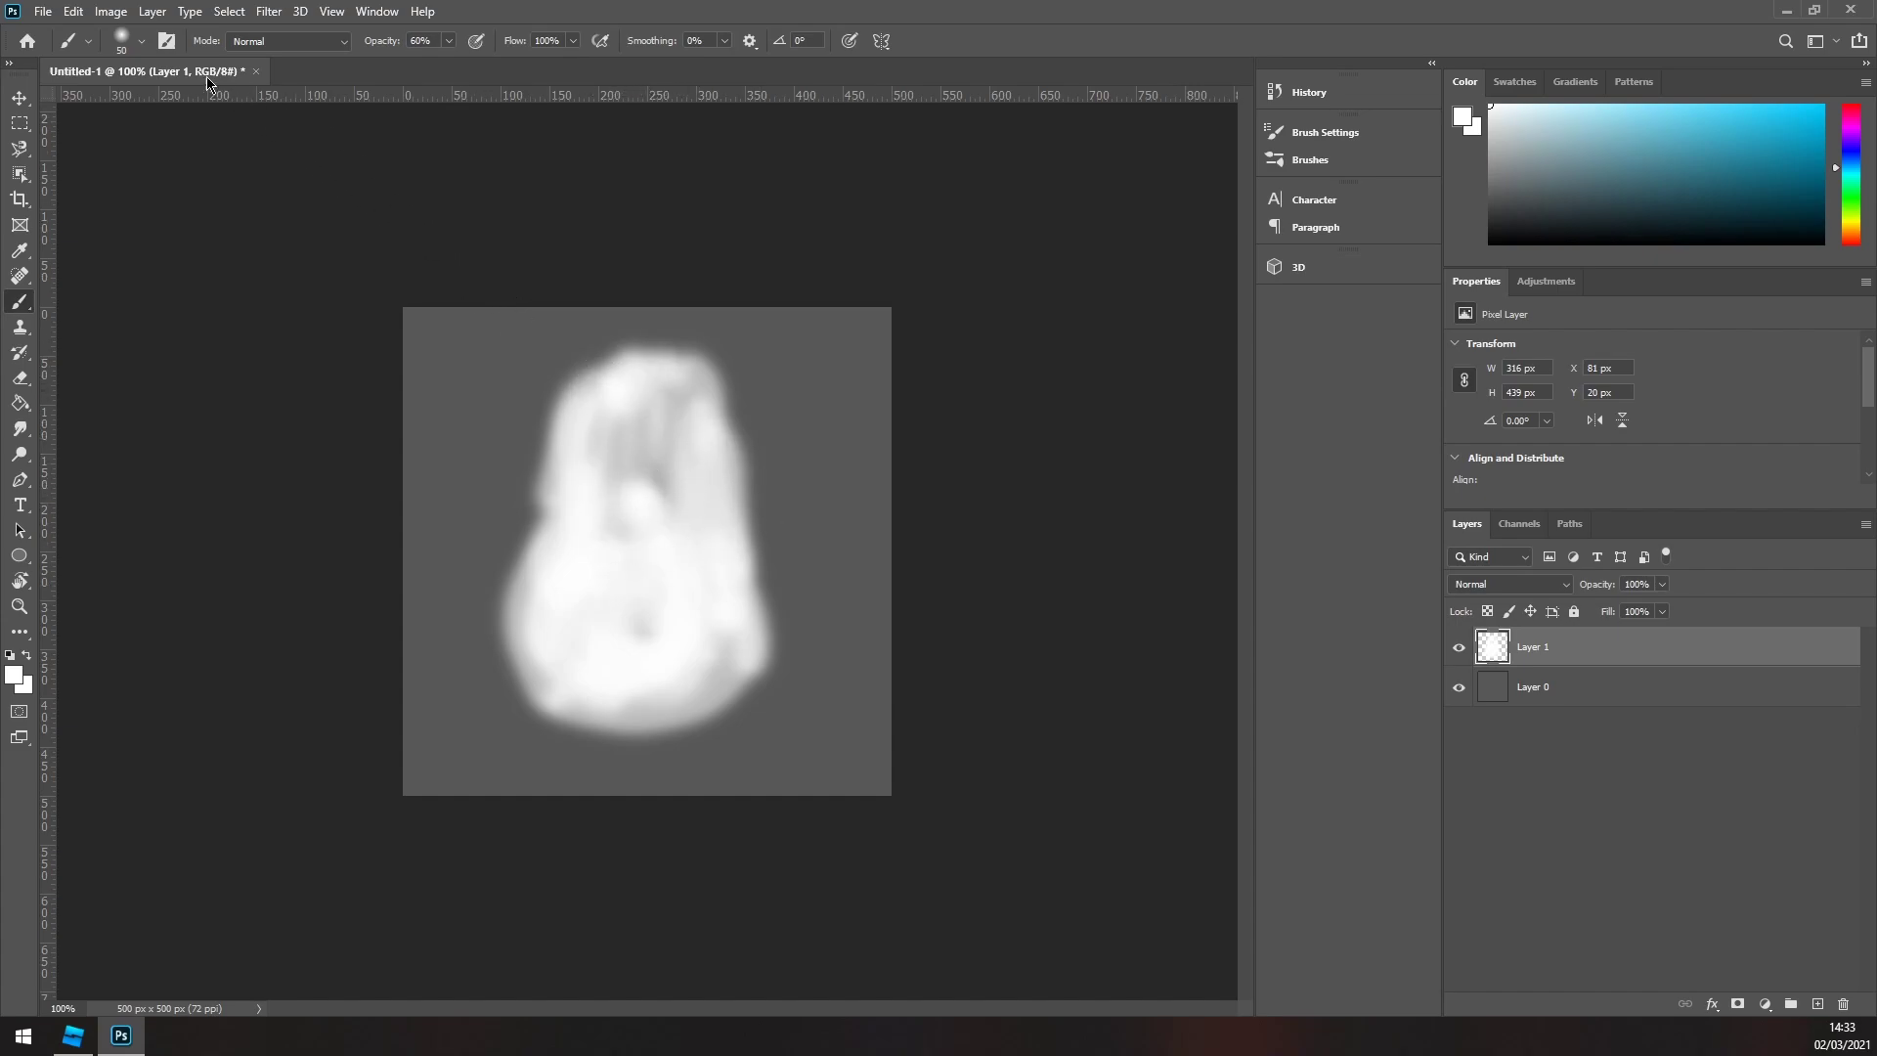
- Add an Outer Glow effect to the flame layer with its default settings
{"action": "left_click", "coordinate": [152, 14]}
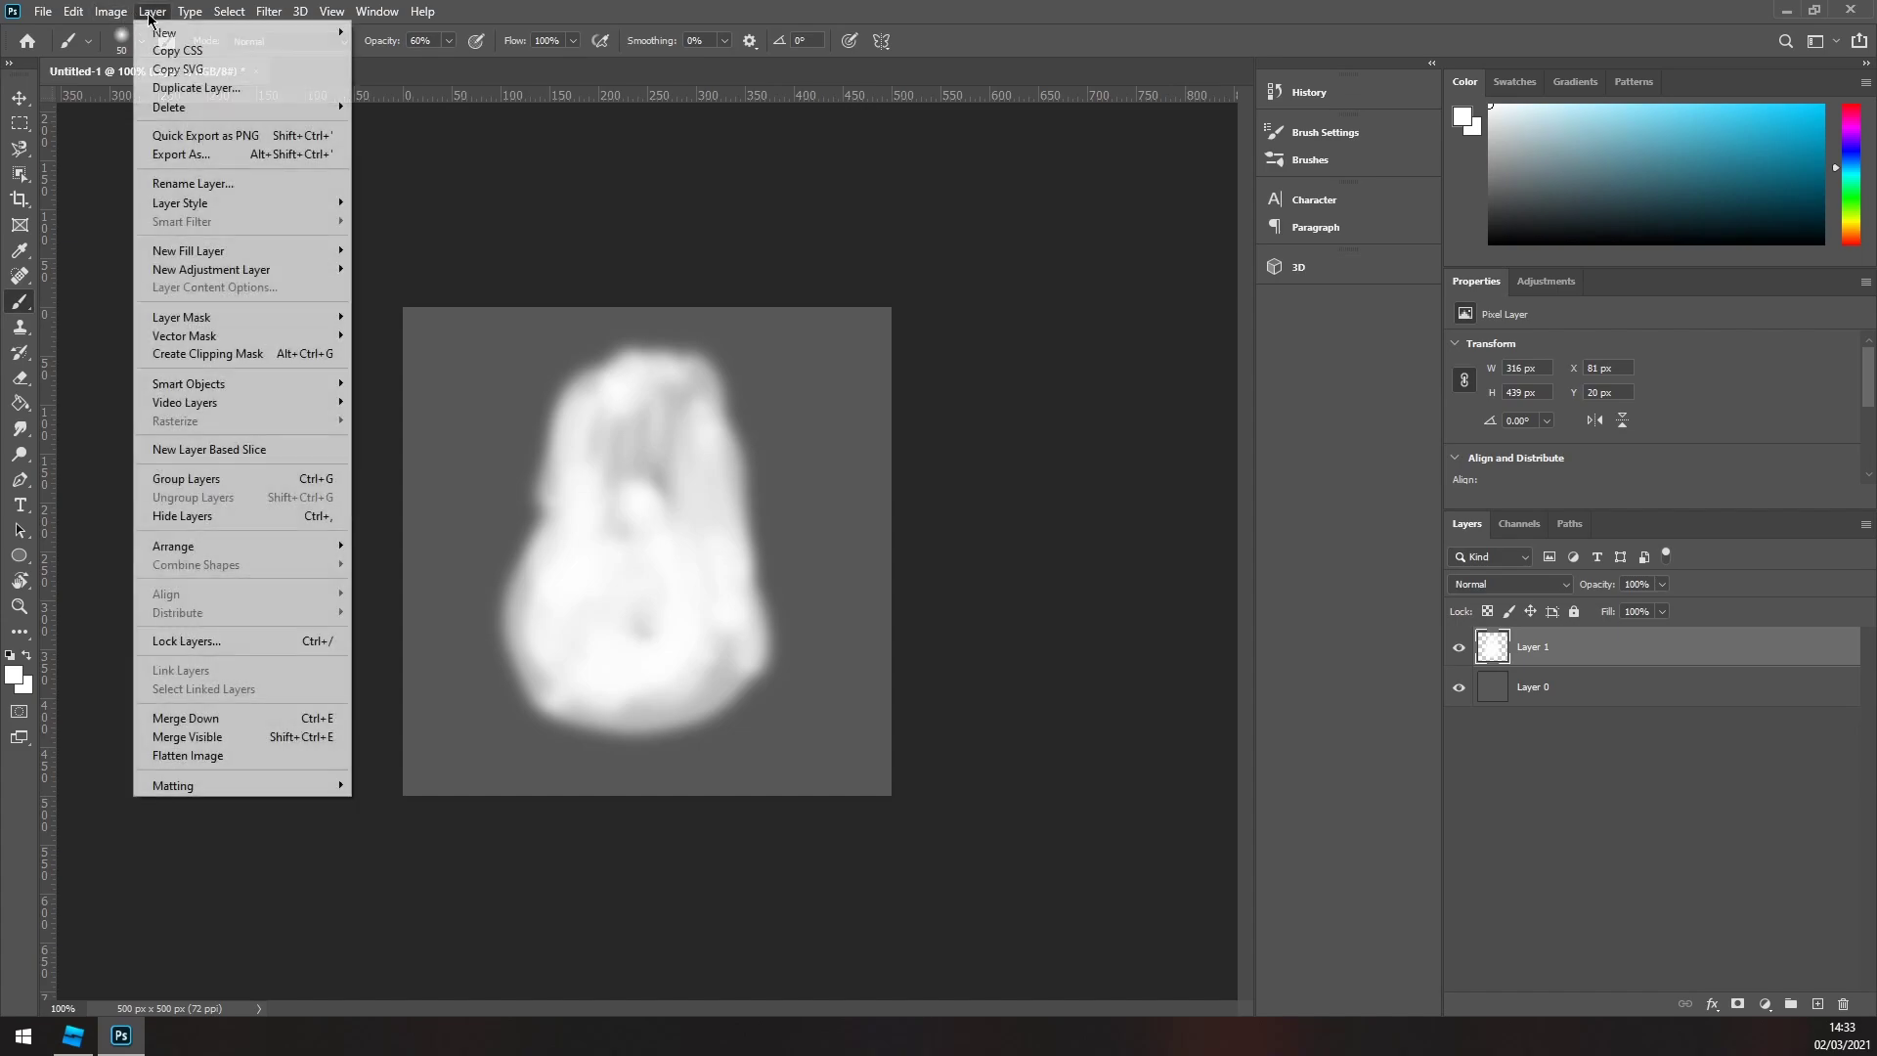
{"action": "mouse_move", "coordinate": [278, 203]}
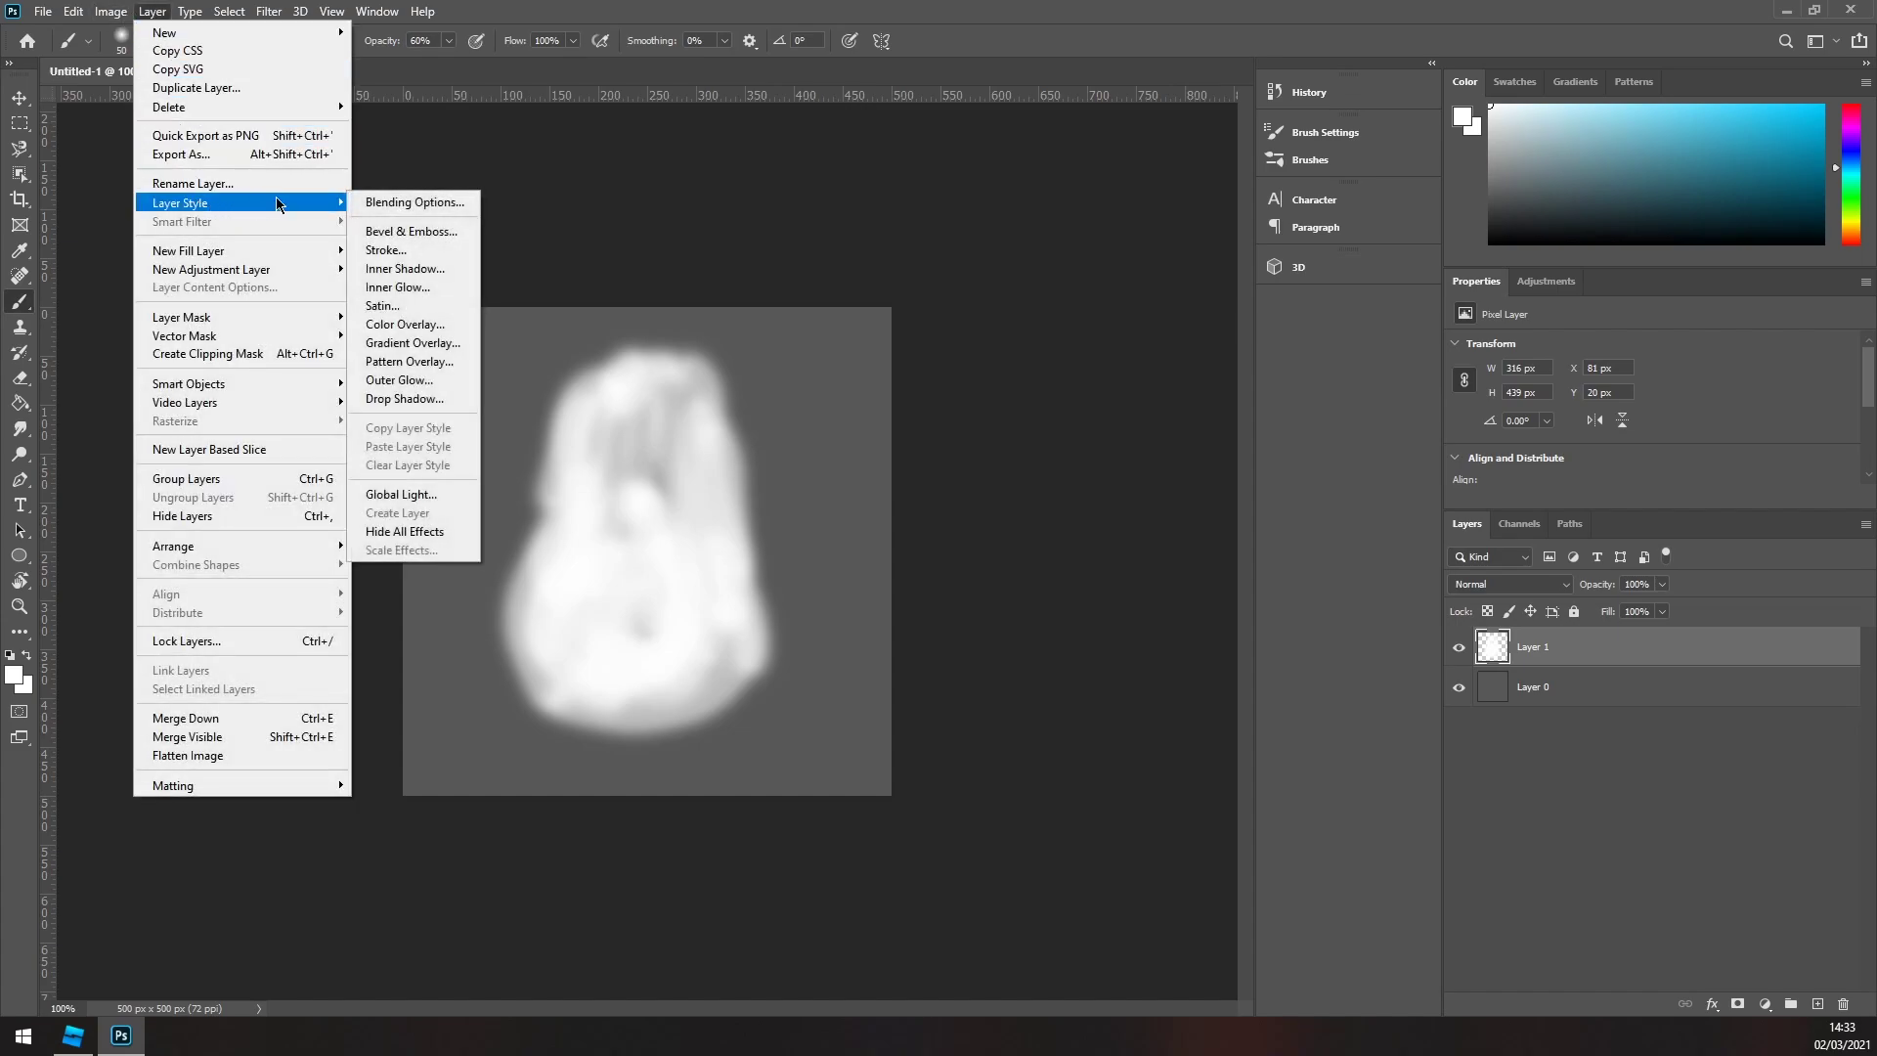
{"action": "left_click", "coordinate": [391, 205]}
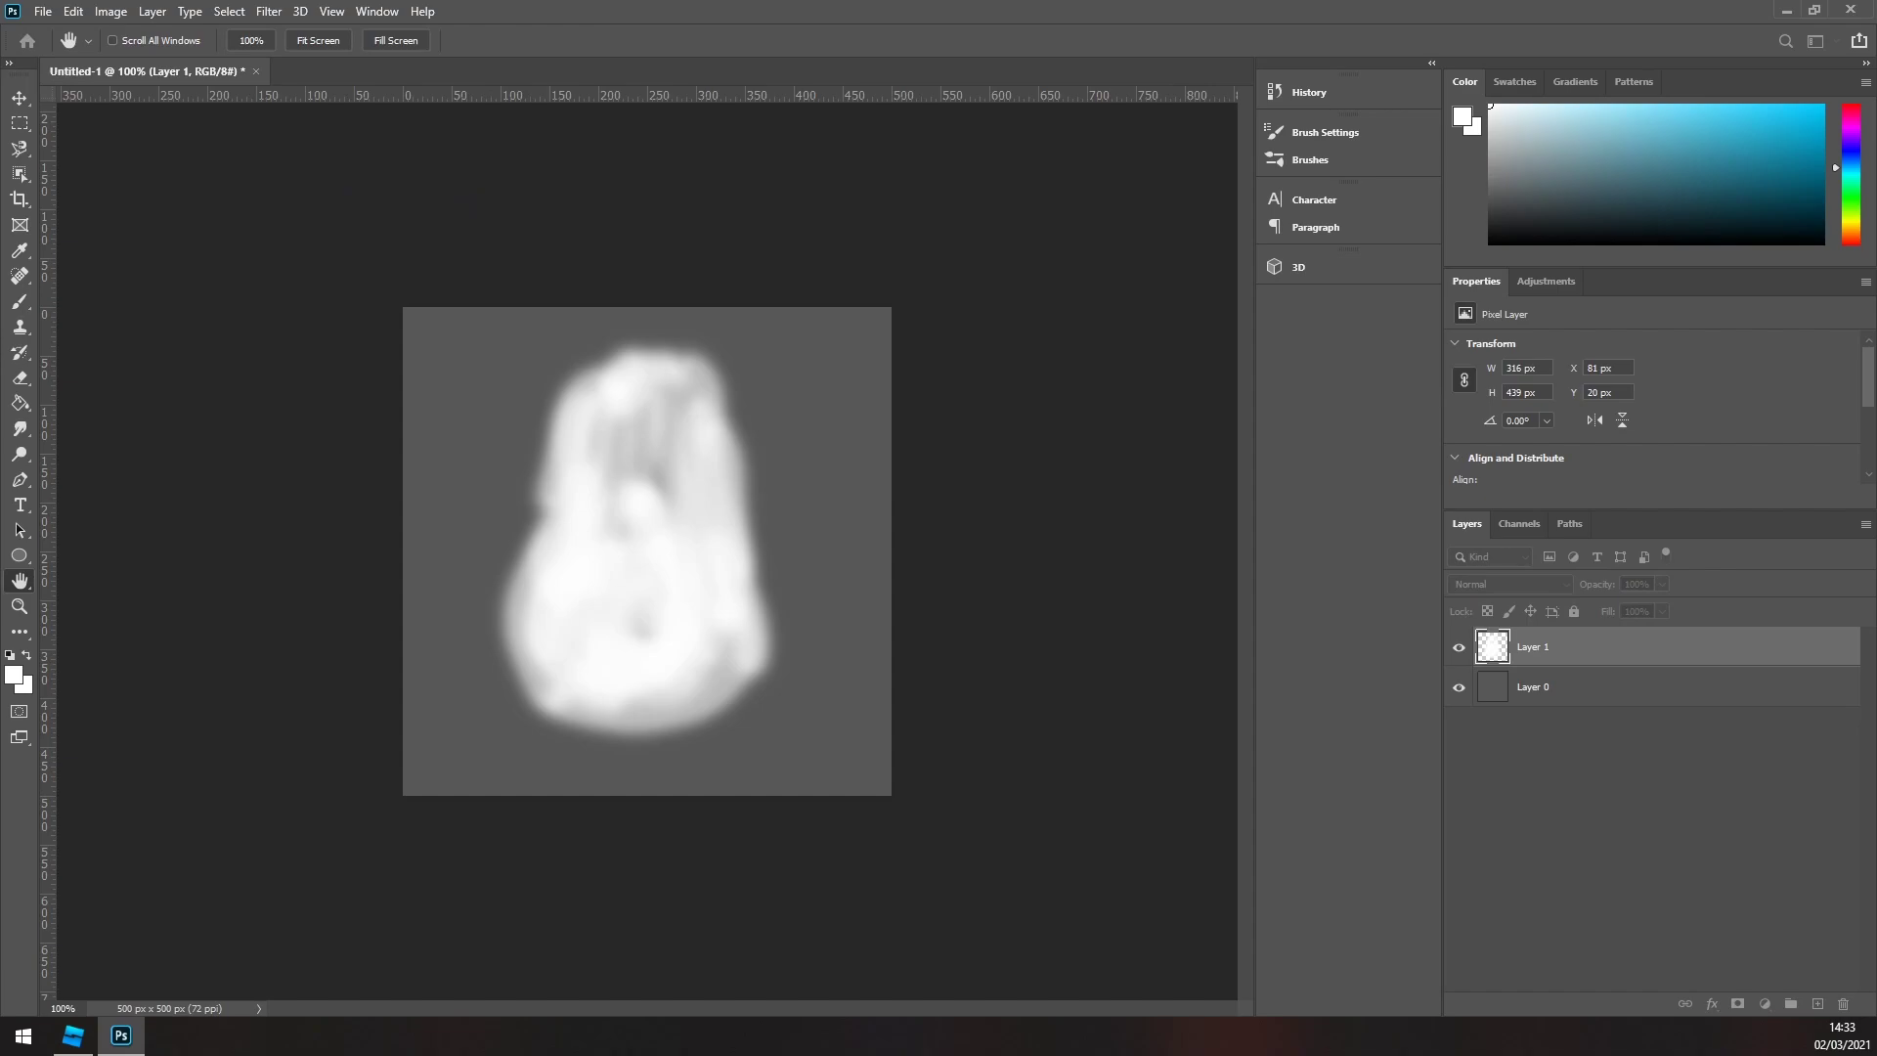
{"action": "left_click", "coordinate": [852, 629]}
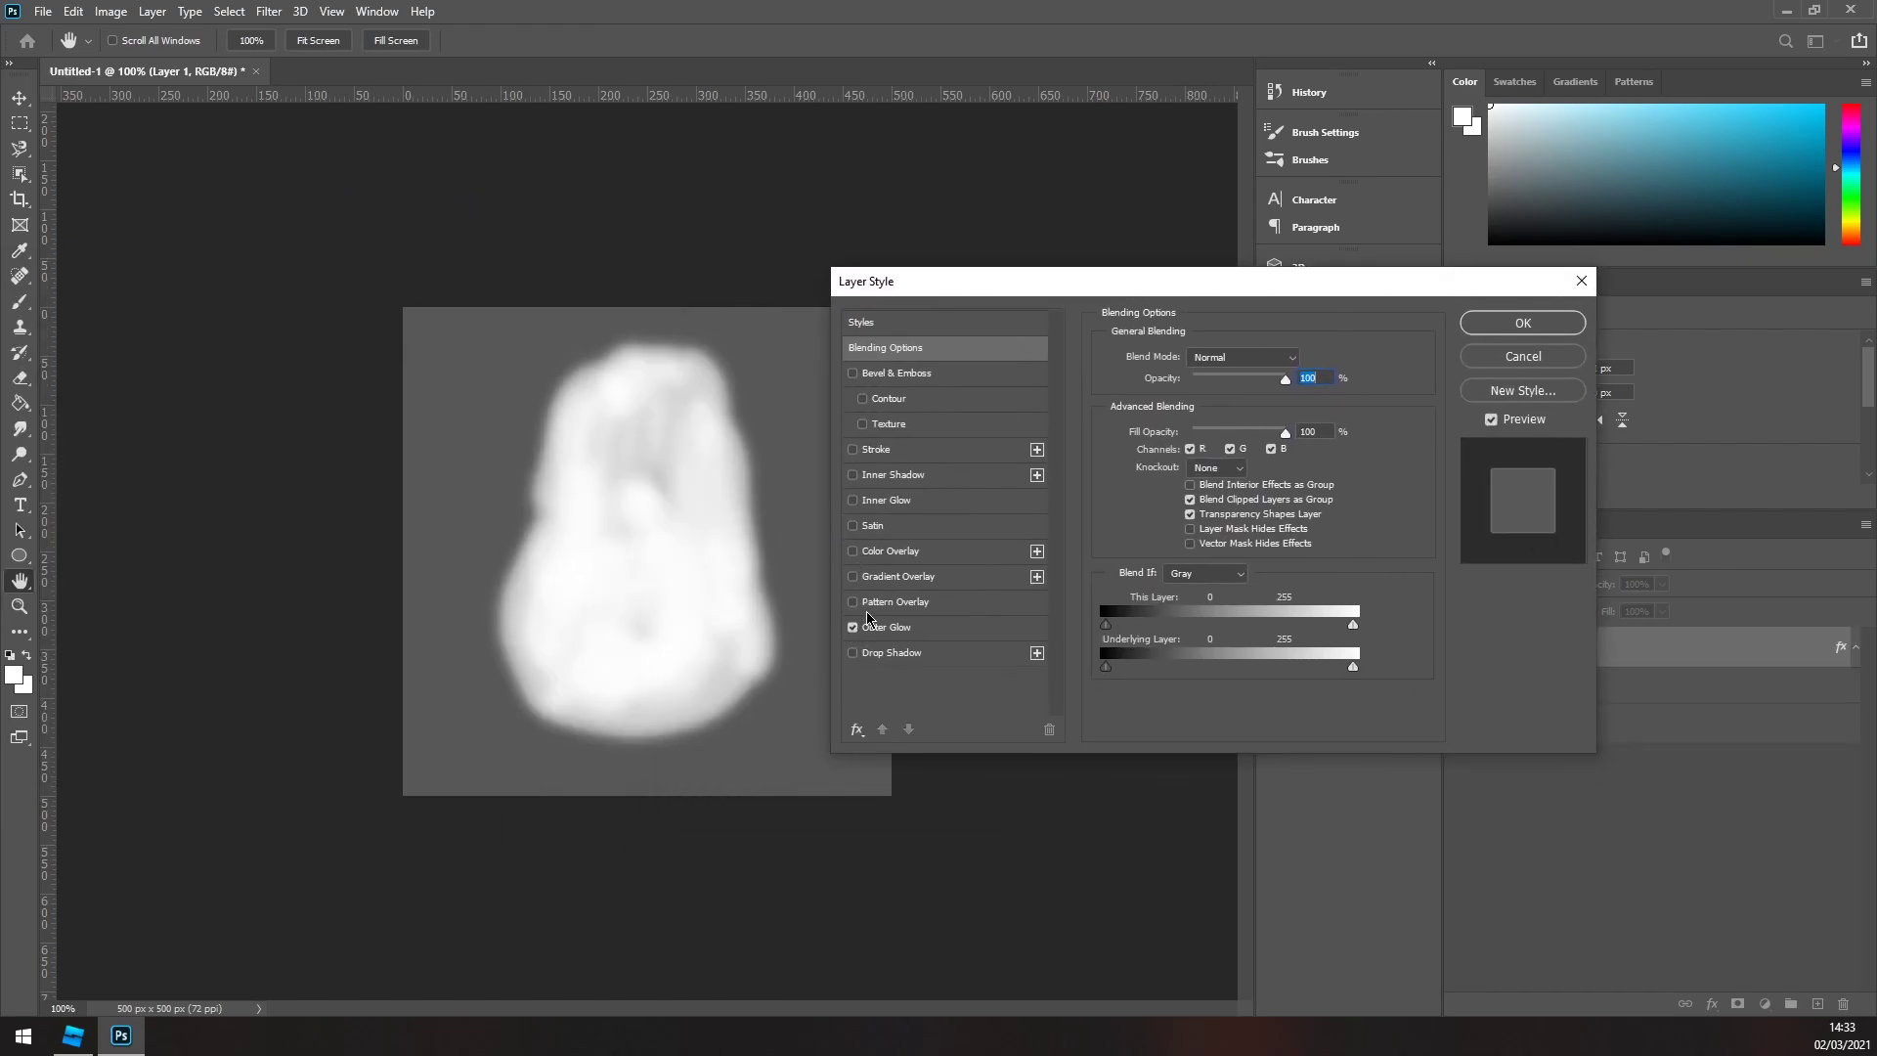
{"action": "left_click", "coordinate": [1503, 331]}
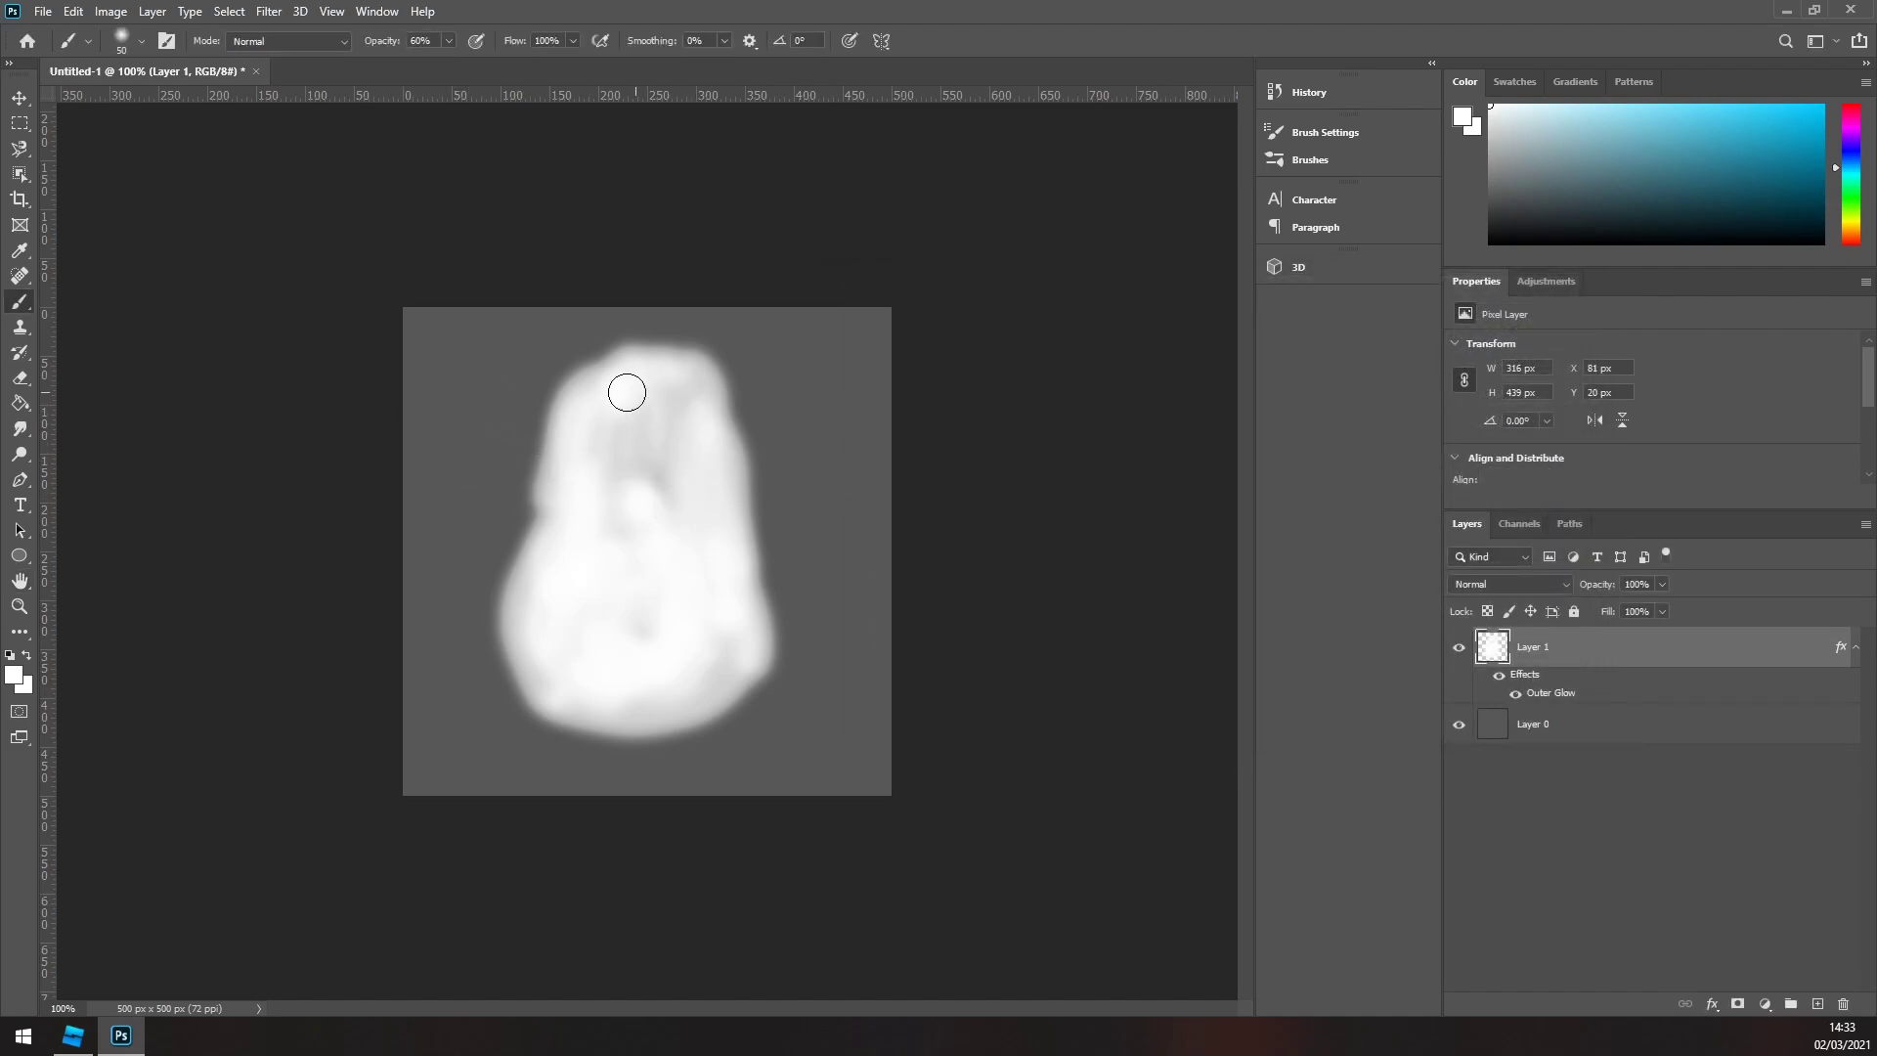
- Hide the grey background layer and save the flame to the Desktop as a PNG named Fire
{"action": "left_click", "coordinate": [1461, 727]}
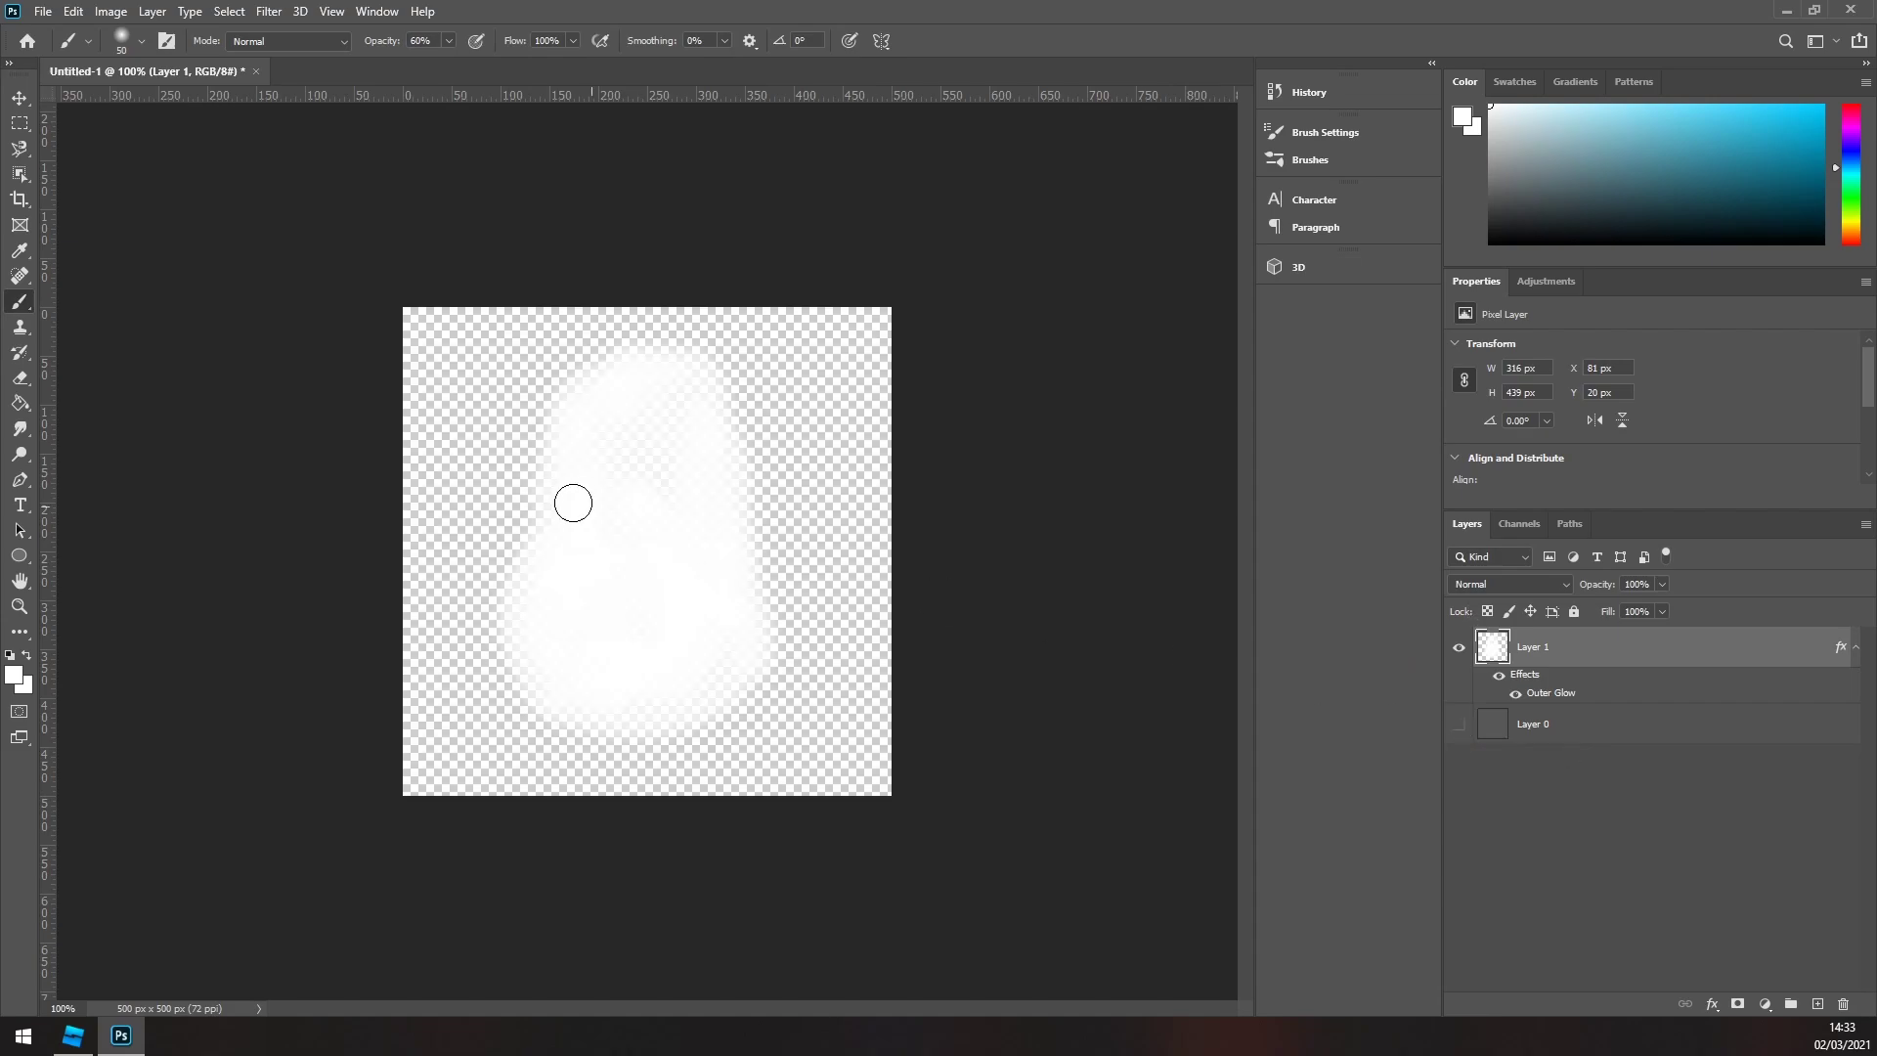
{"action": "left_click", "coordinate": [42, 12]}
{"action": "left_click", "coordinate": [68, 247]}
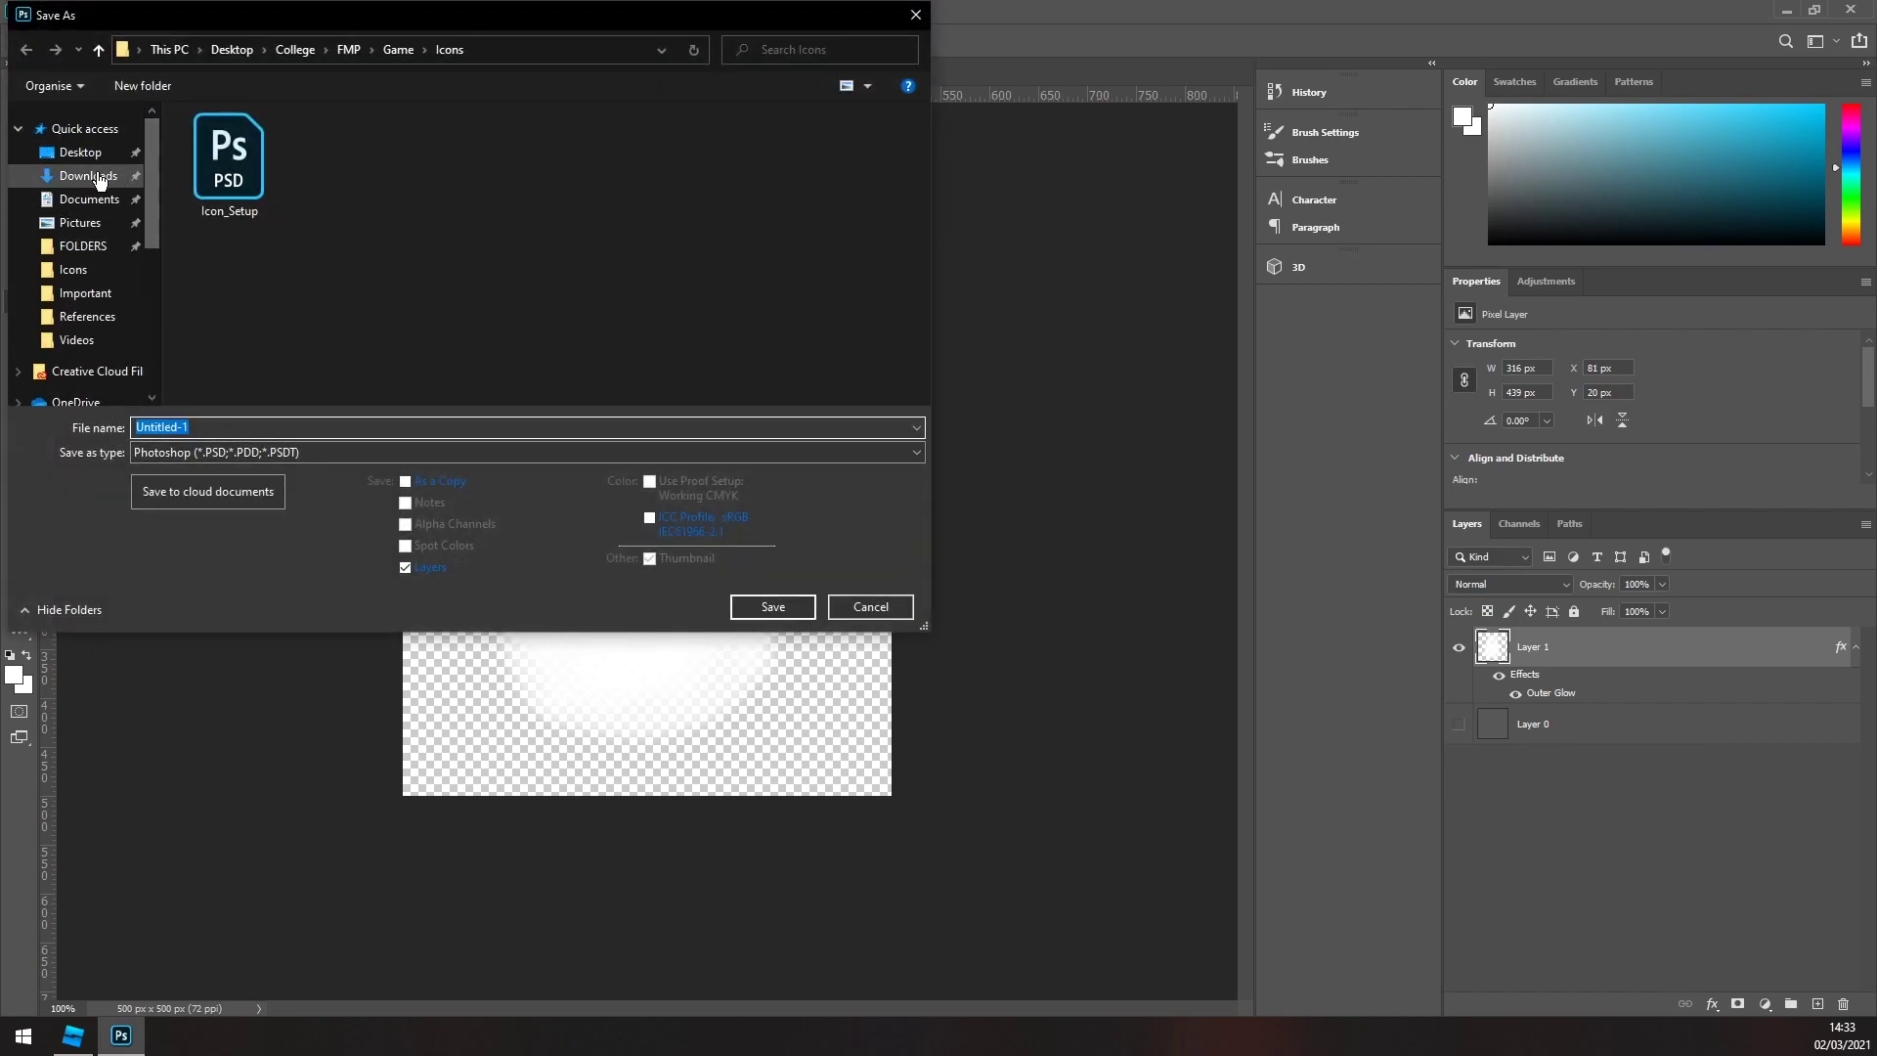
{"action": "left_click", "coordinate": [81, 153]}
{"action": "left_click_drag", "start_coordinate": [386, 29], "coordinate": [783, 117]}
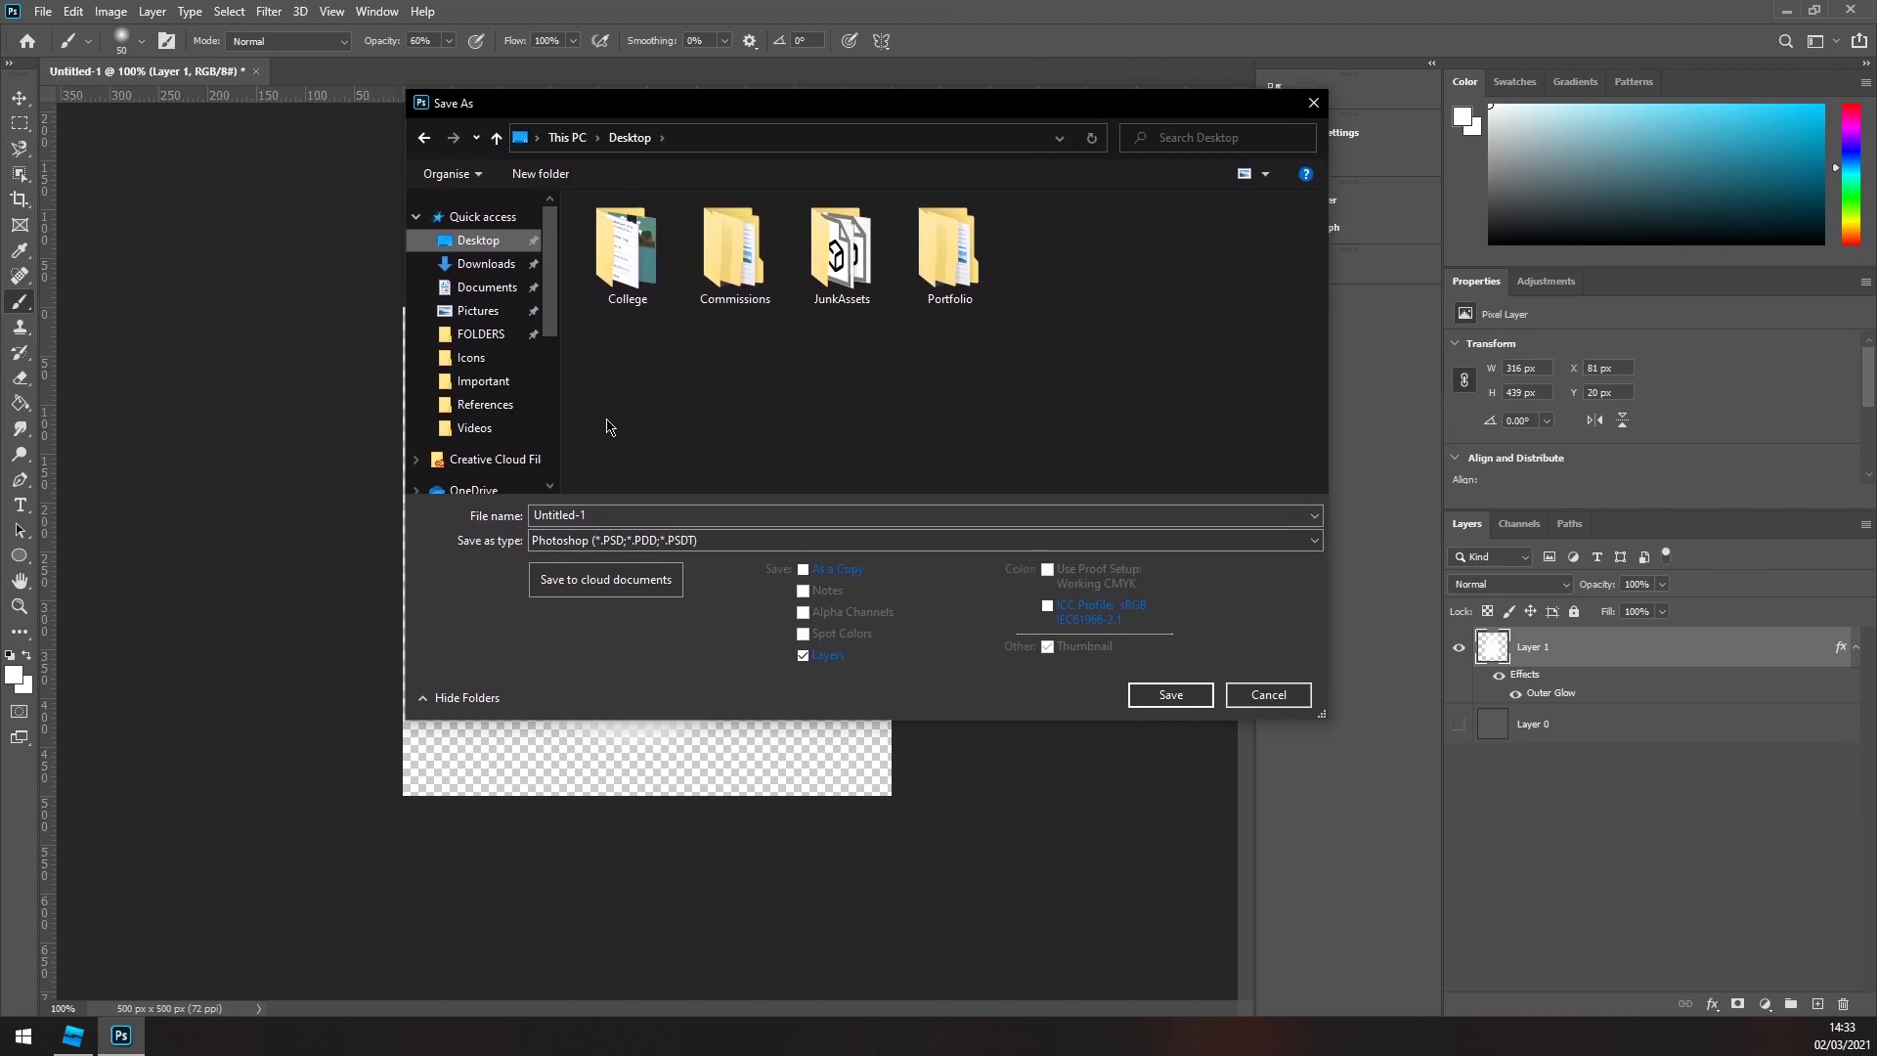
{"action": "left_click", "coordinate": [590, 540]}
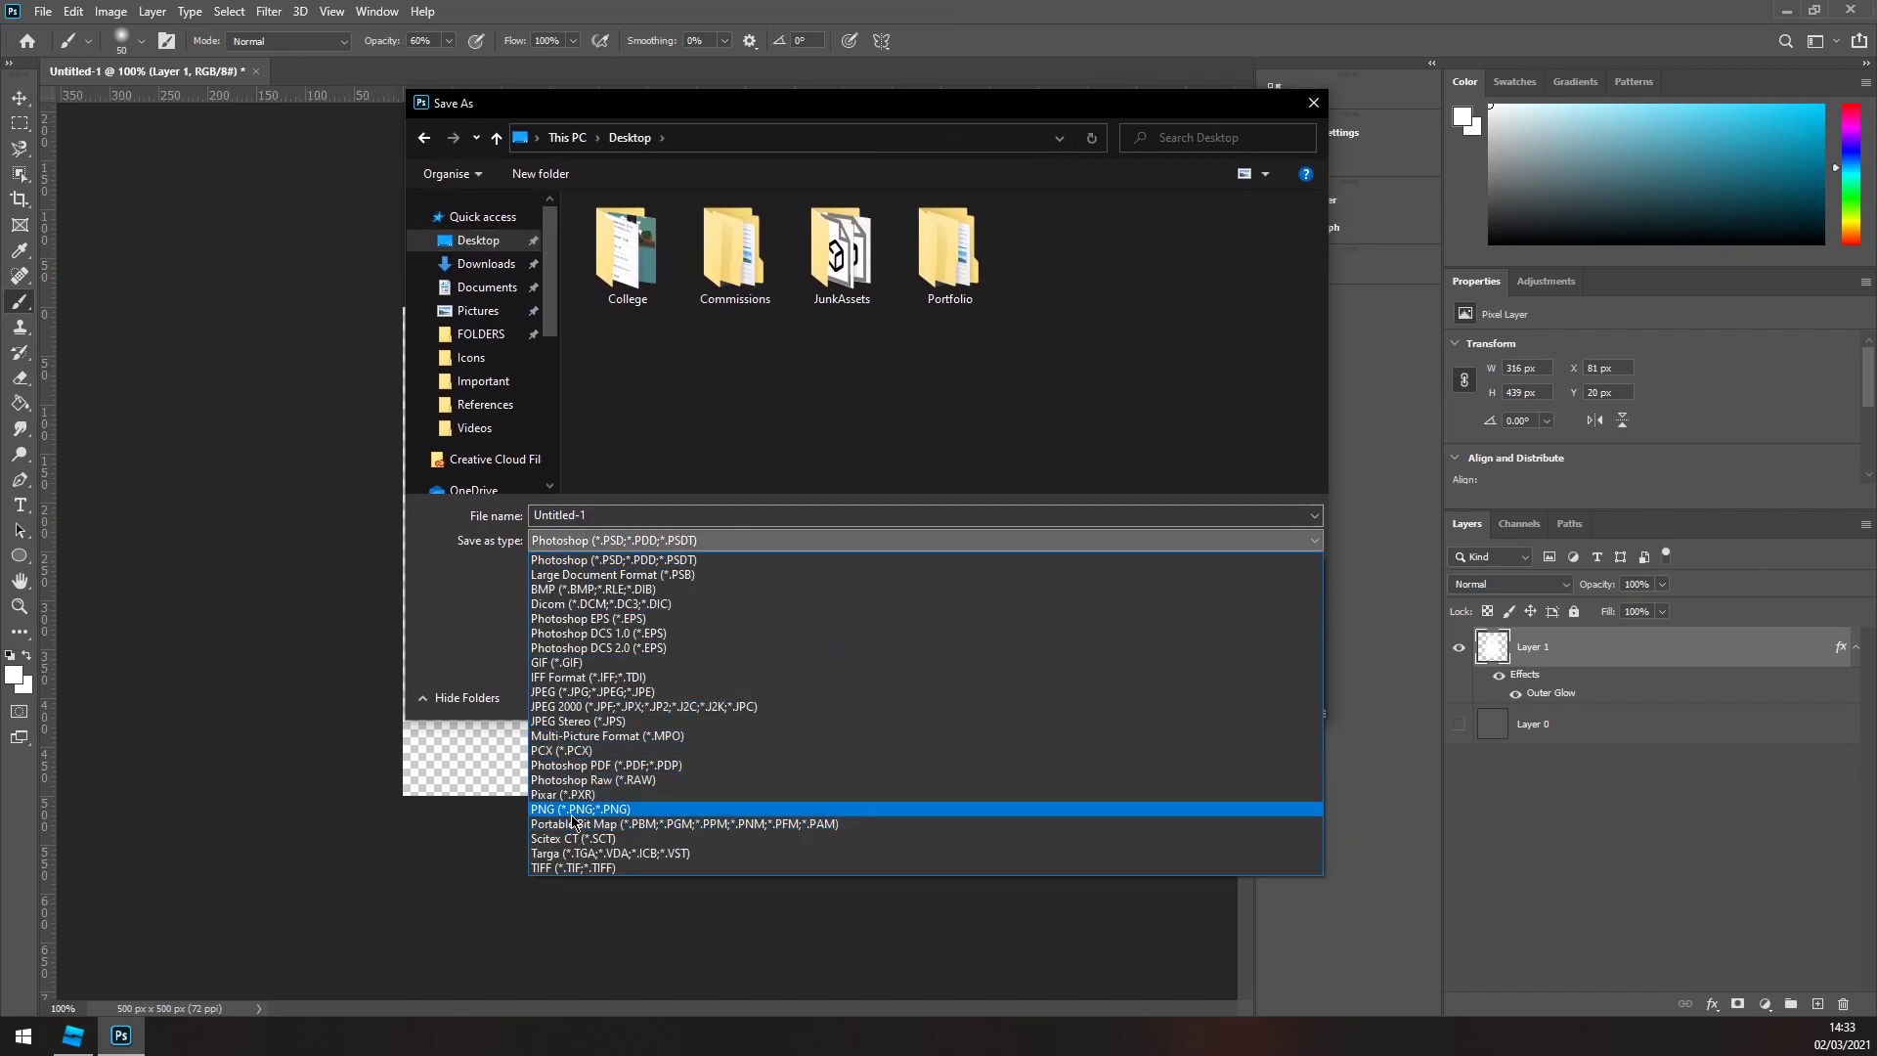
{"action": "left_click", "coordinate": [575, 810]}
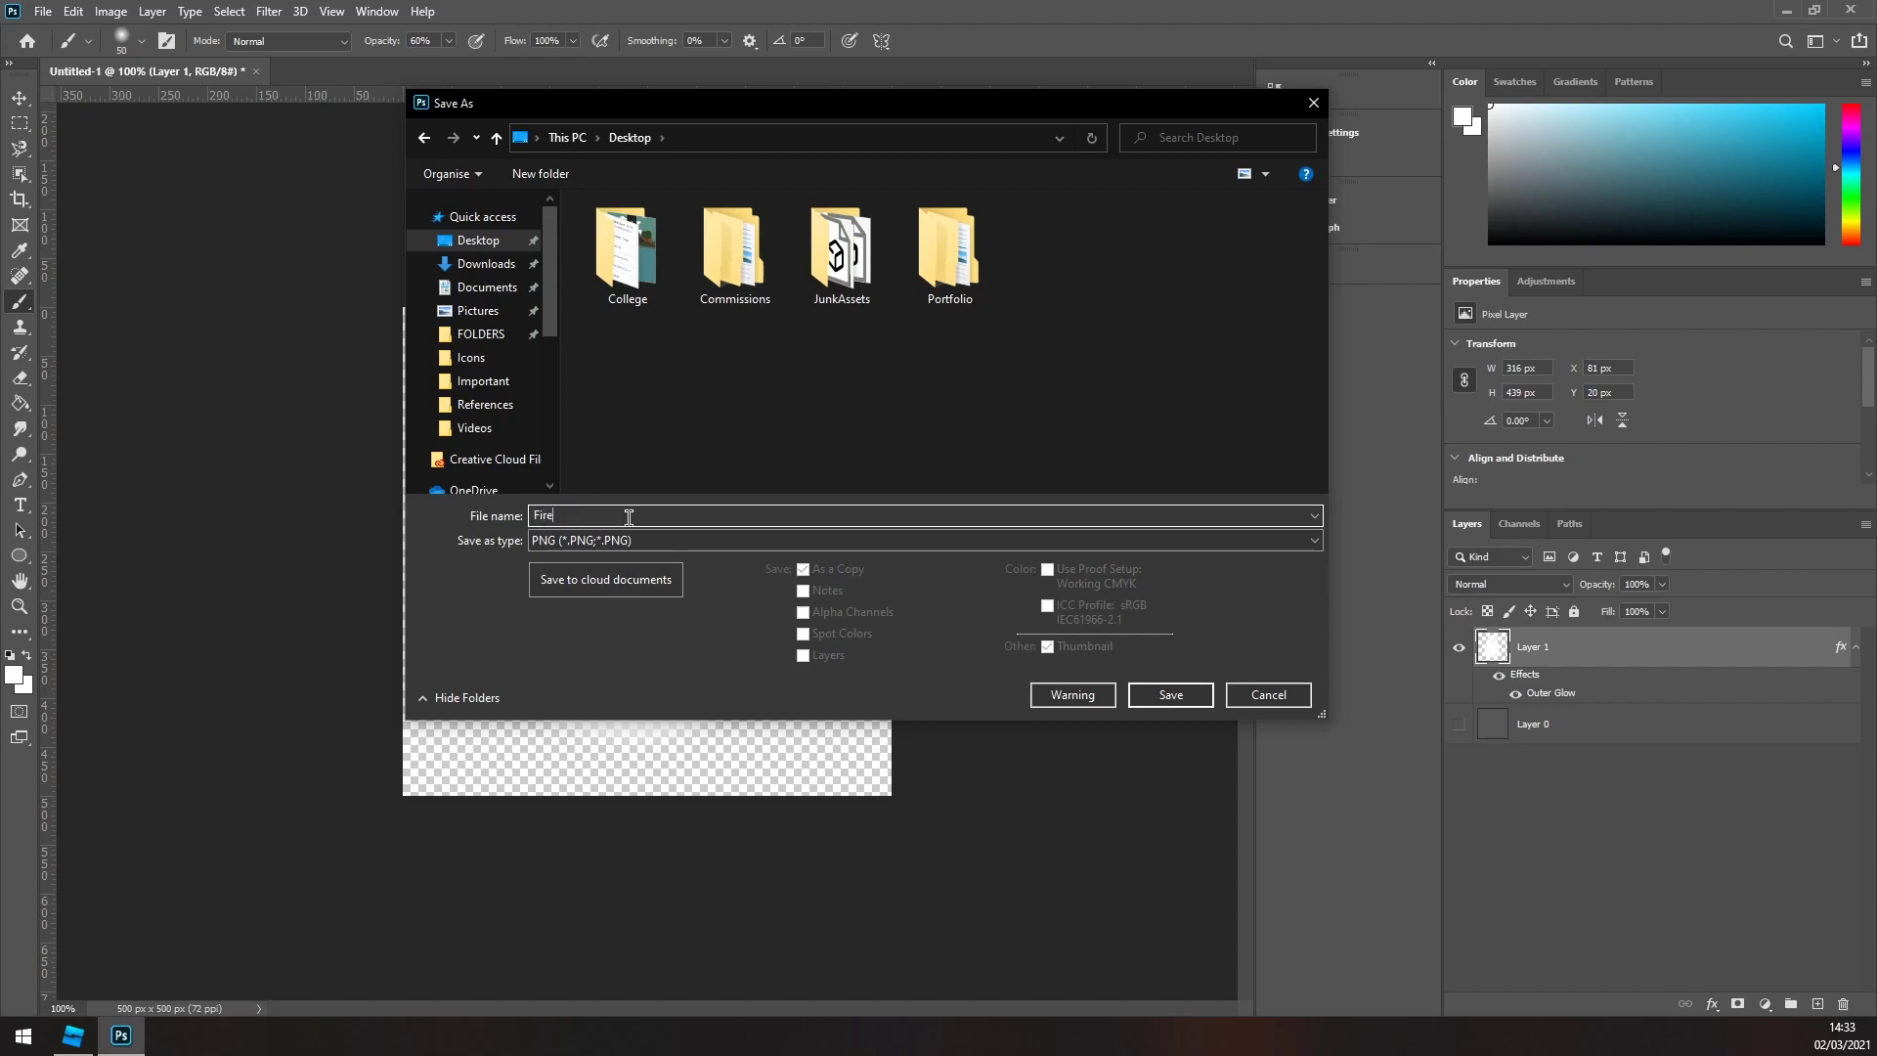
{"action": "left_click", "coordinate": [629, 517]}
{"action": "type", "text": "Fire"}
{"action": "key", "text": "Return"}
{"action": "left_click", "coordinate": [1154, 491]}
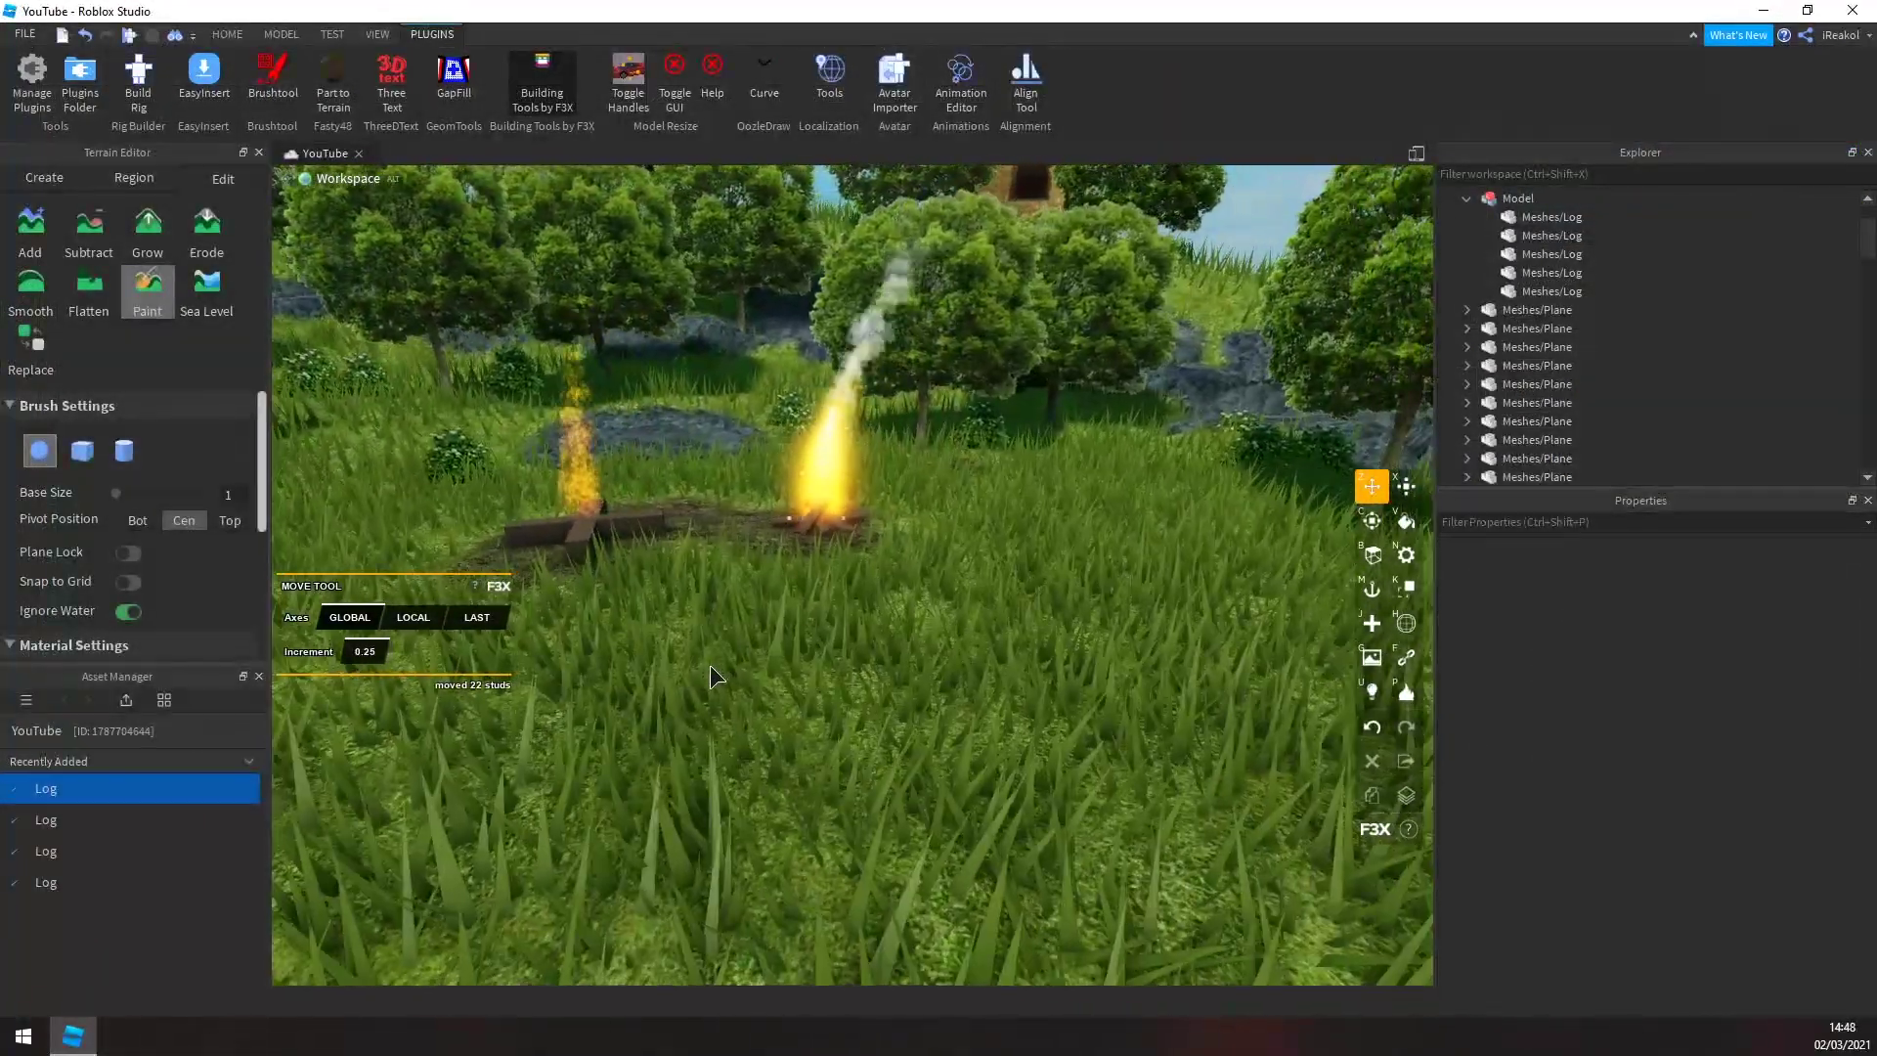
- Switch to Roblox Studio, duplicate the small smoking campfire and move the copy about 26.25 studs onto clear grass
{"action": "right_click_drag", "start_coordinate": [710, 667], "coordinate": [724, 663]}
{"action": "key", "text": "w"}
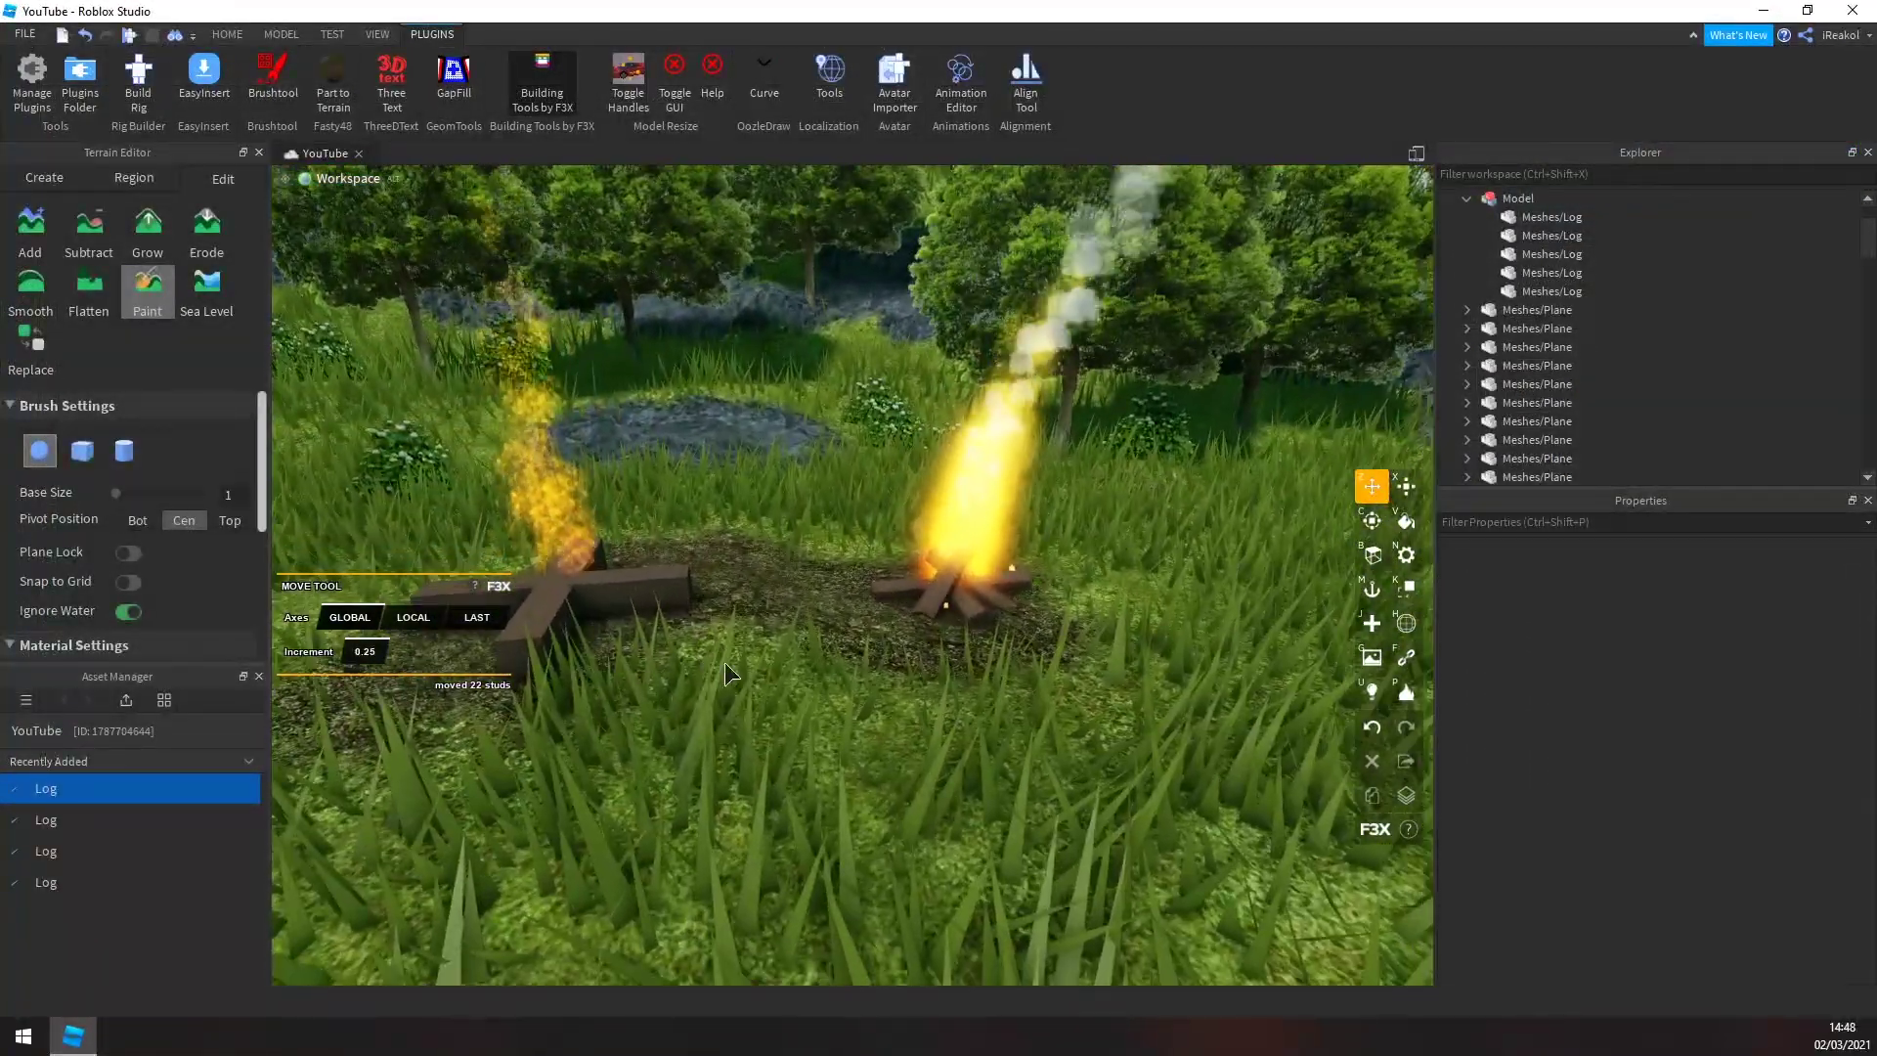
{"action": "left_click_drag", "start_coordinate": [1060, 530], "coordinate": [849, 651], "text": "shift"}
{"action": "key", "text": "shift+c"}
{"action": "key", "text": "a"}
{"action": "left_click_drag", "start_coordinate": [1079, 565], "coordinate": [758, 645]}
{"action": "key", "text": "a"}
{"action": "left_click", "coordinate": [919, 681]}
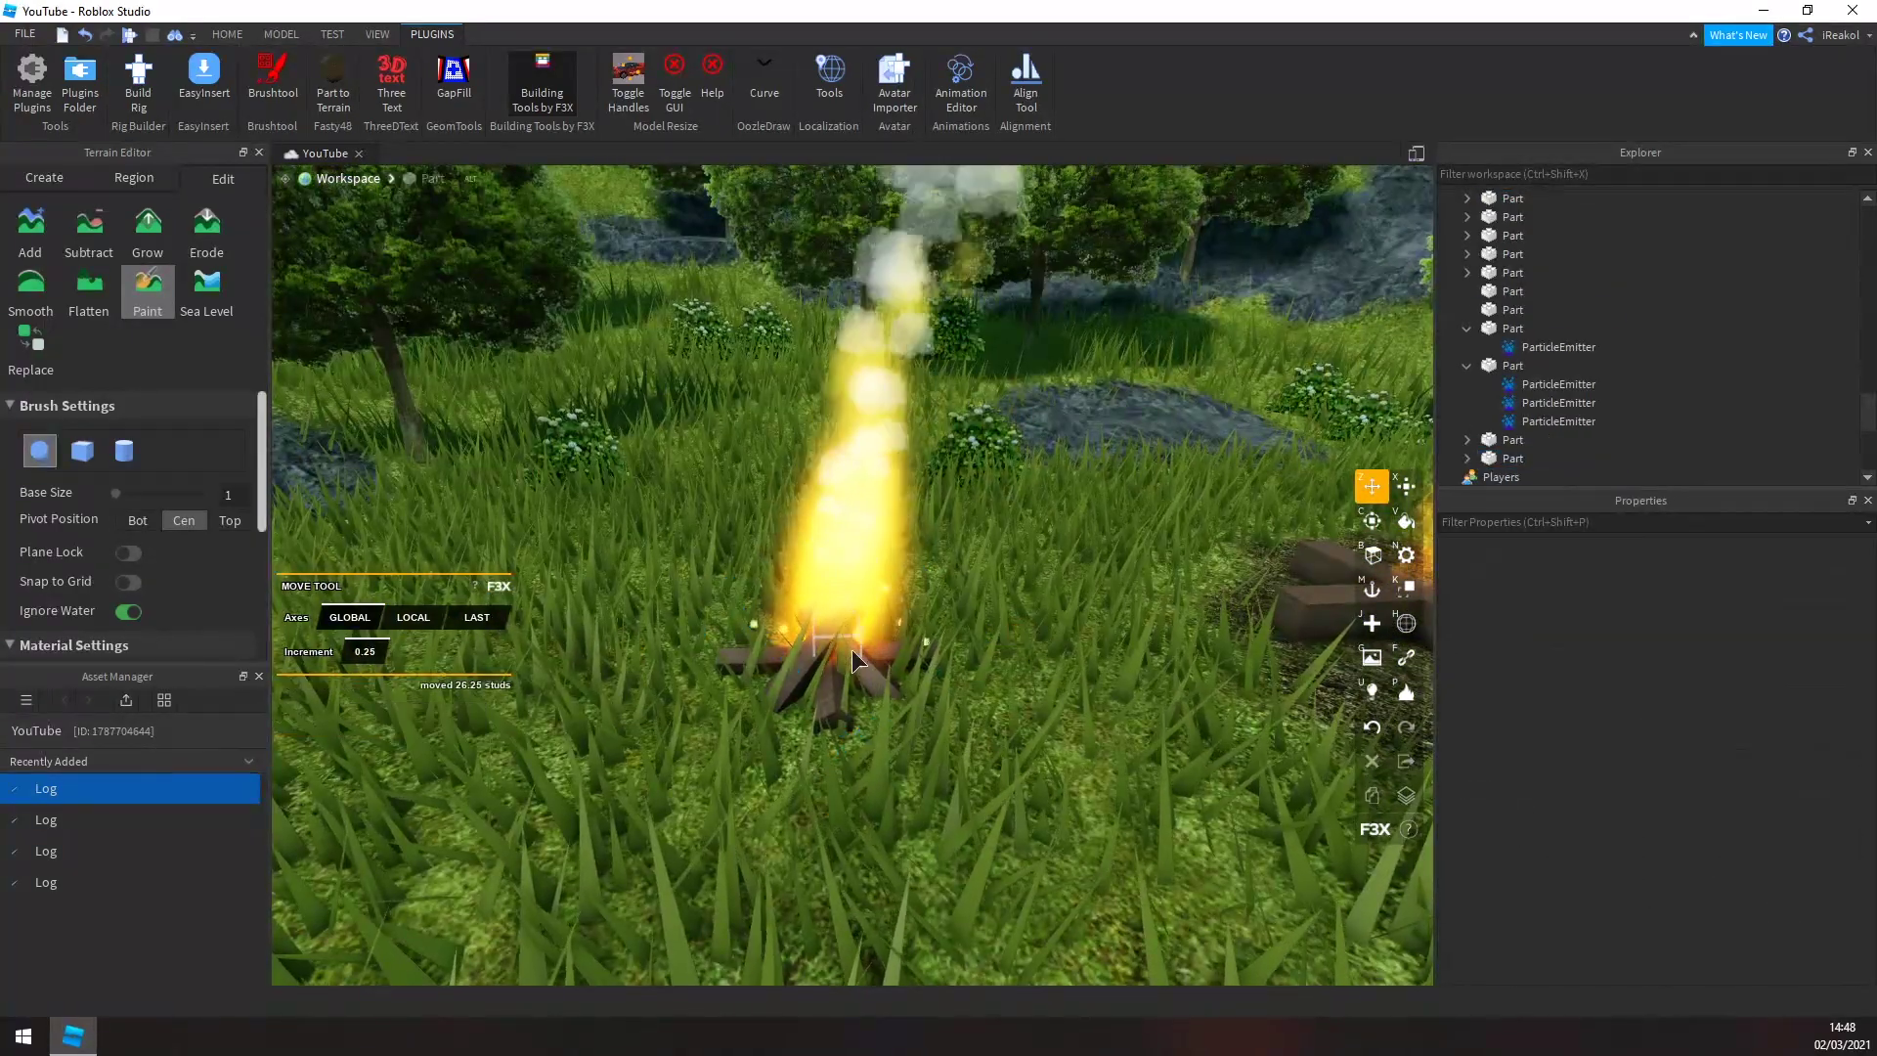
- Select the invisible part at the centre of the copied campfire and delete its three ParticleEmitters
{"action": "left_click", "coordinate": [853, 661]}
{"action": "left_click", "coordinate": [1535, 443]}
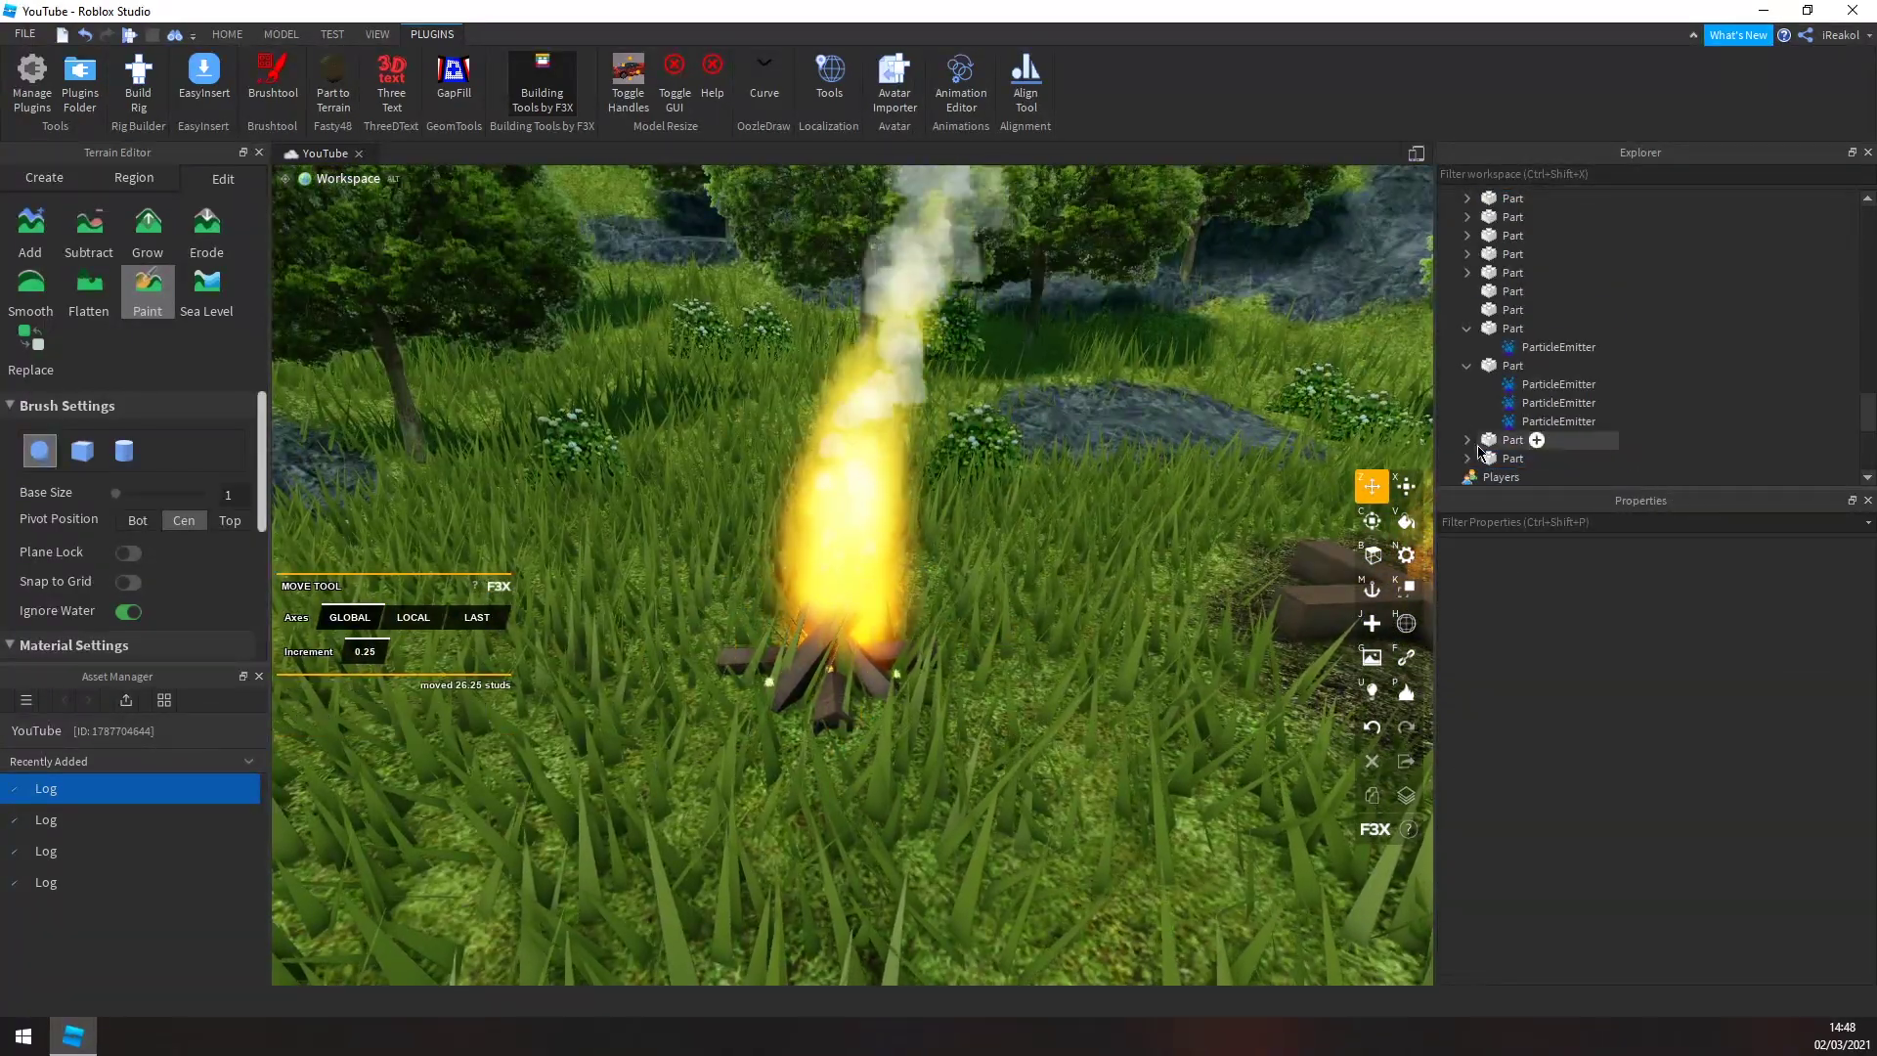
{"action": "left_click", "coordinate": [853, 662]}
{"action": "scroll", "coordinate": [1528, 421], "scroll_direction": "down", "scroll_amount": 2}
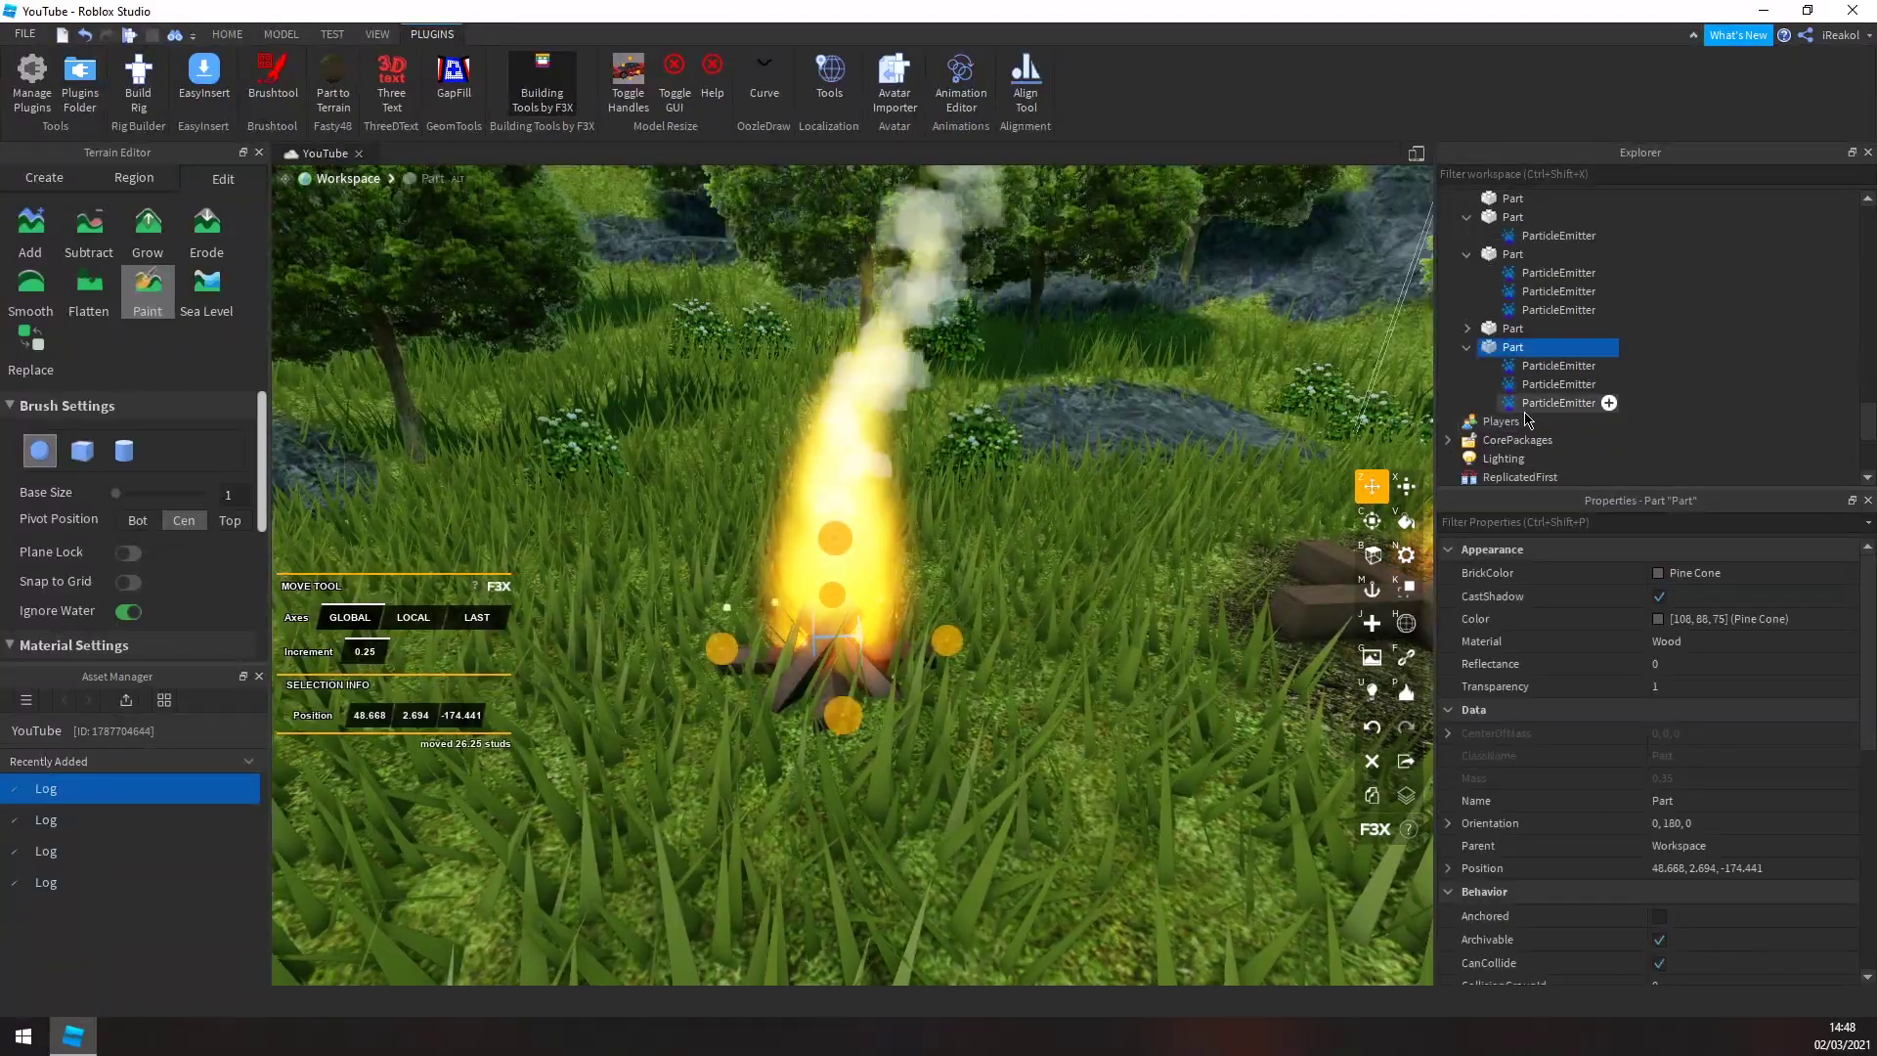
{"action": "left_click", "coordinate": [1526, 406]}
{"action": "left_click", "coordinate": [1513, 368], "text": "shift"}
{"action": "key", "text": "Delete"}
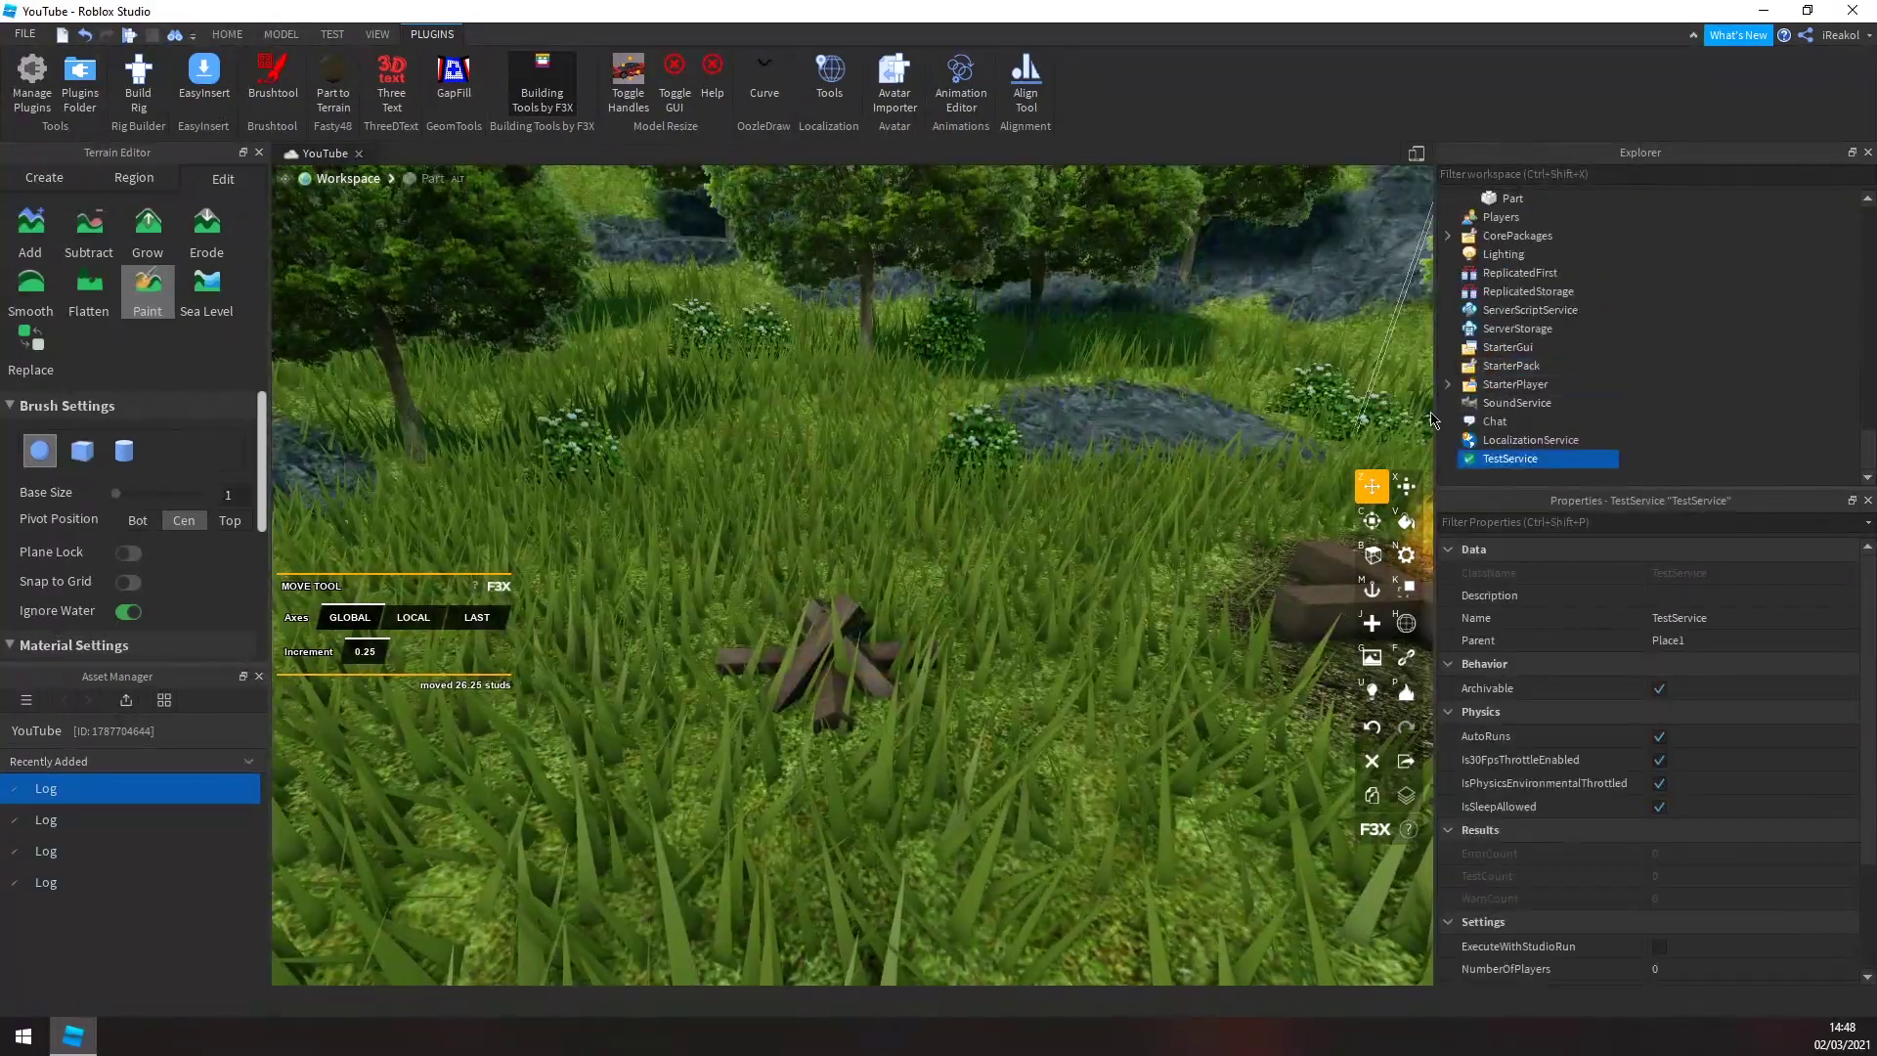
- Insert a new ParticleEmitter into the invisible part at the centre of the copied campfire
{"action": "left_click", "coordinate": [851, 651]}
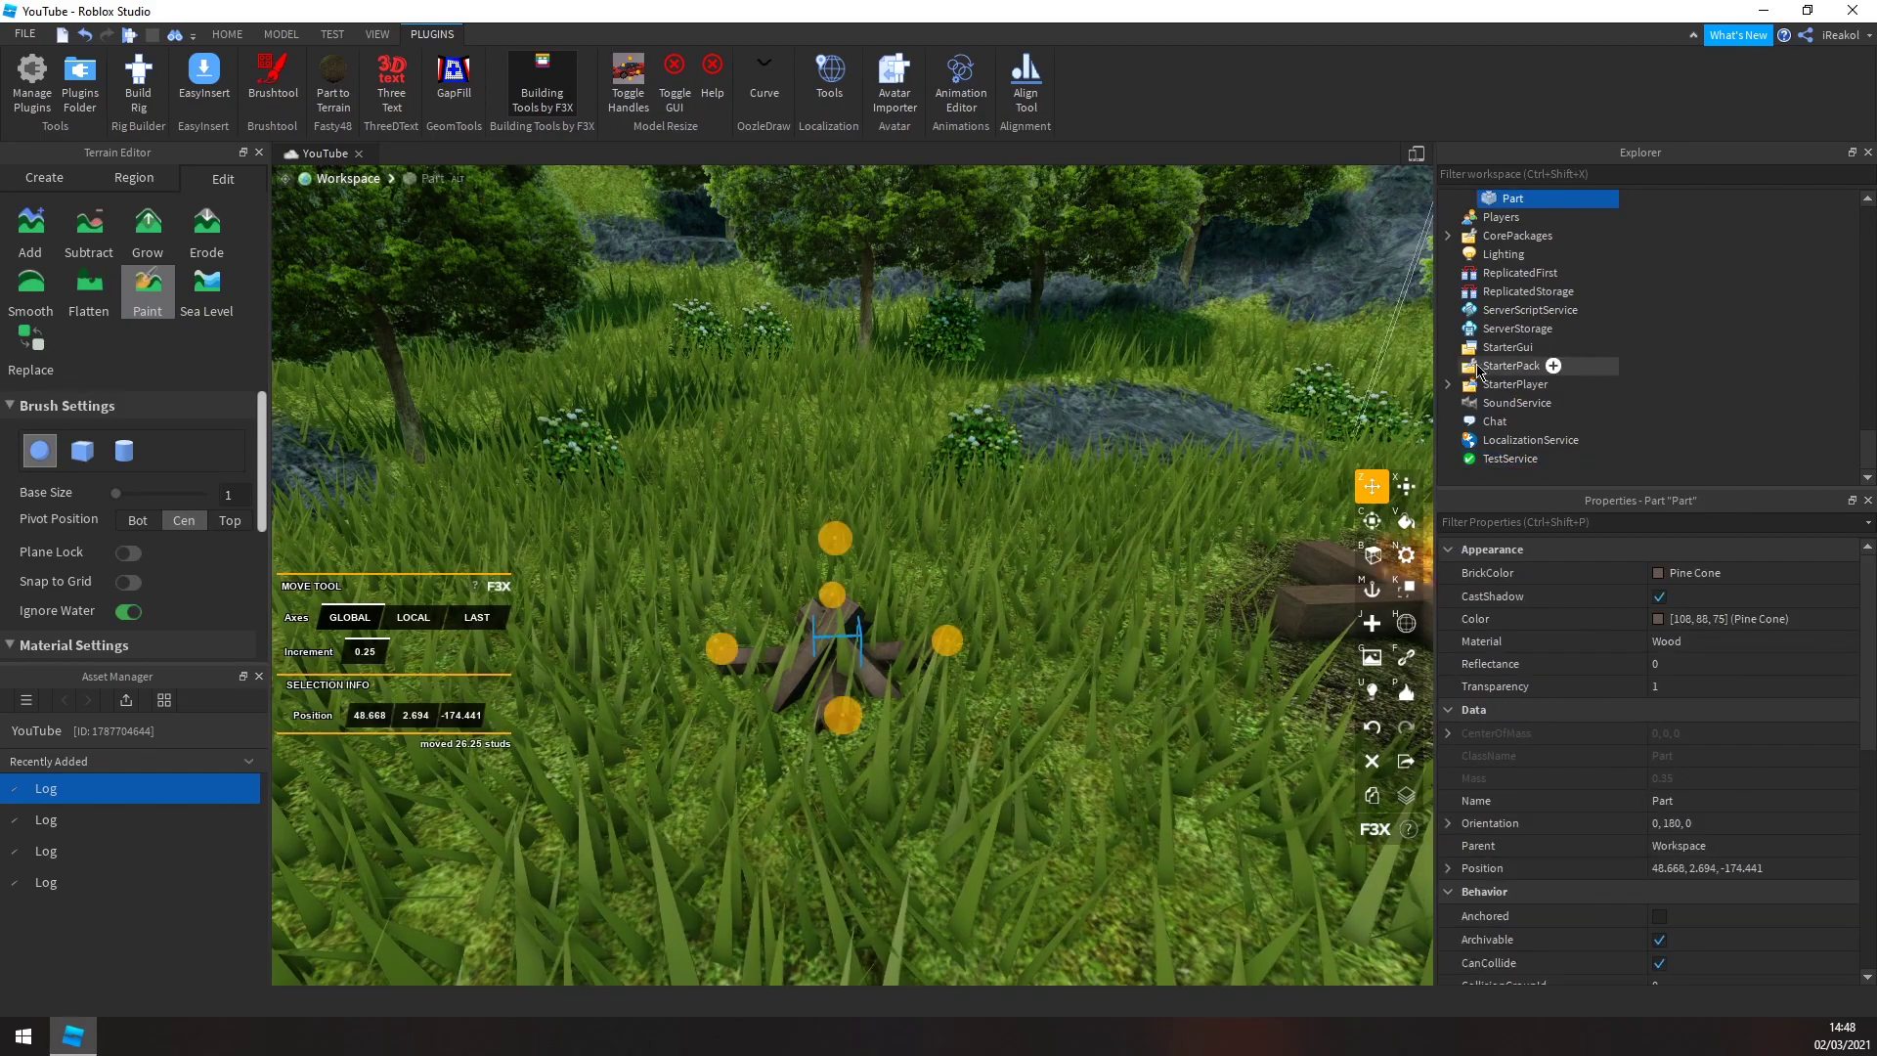
{"action": "left_click", "coordinate": [1536, 199]}
{"action": "type", "text": "part"}
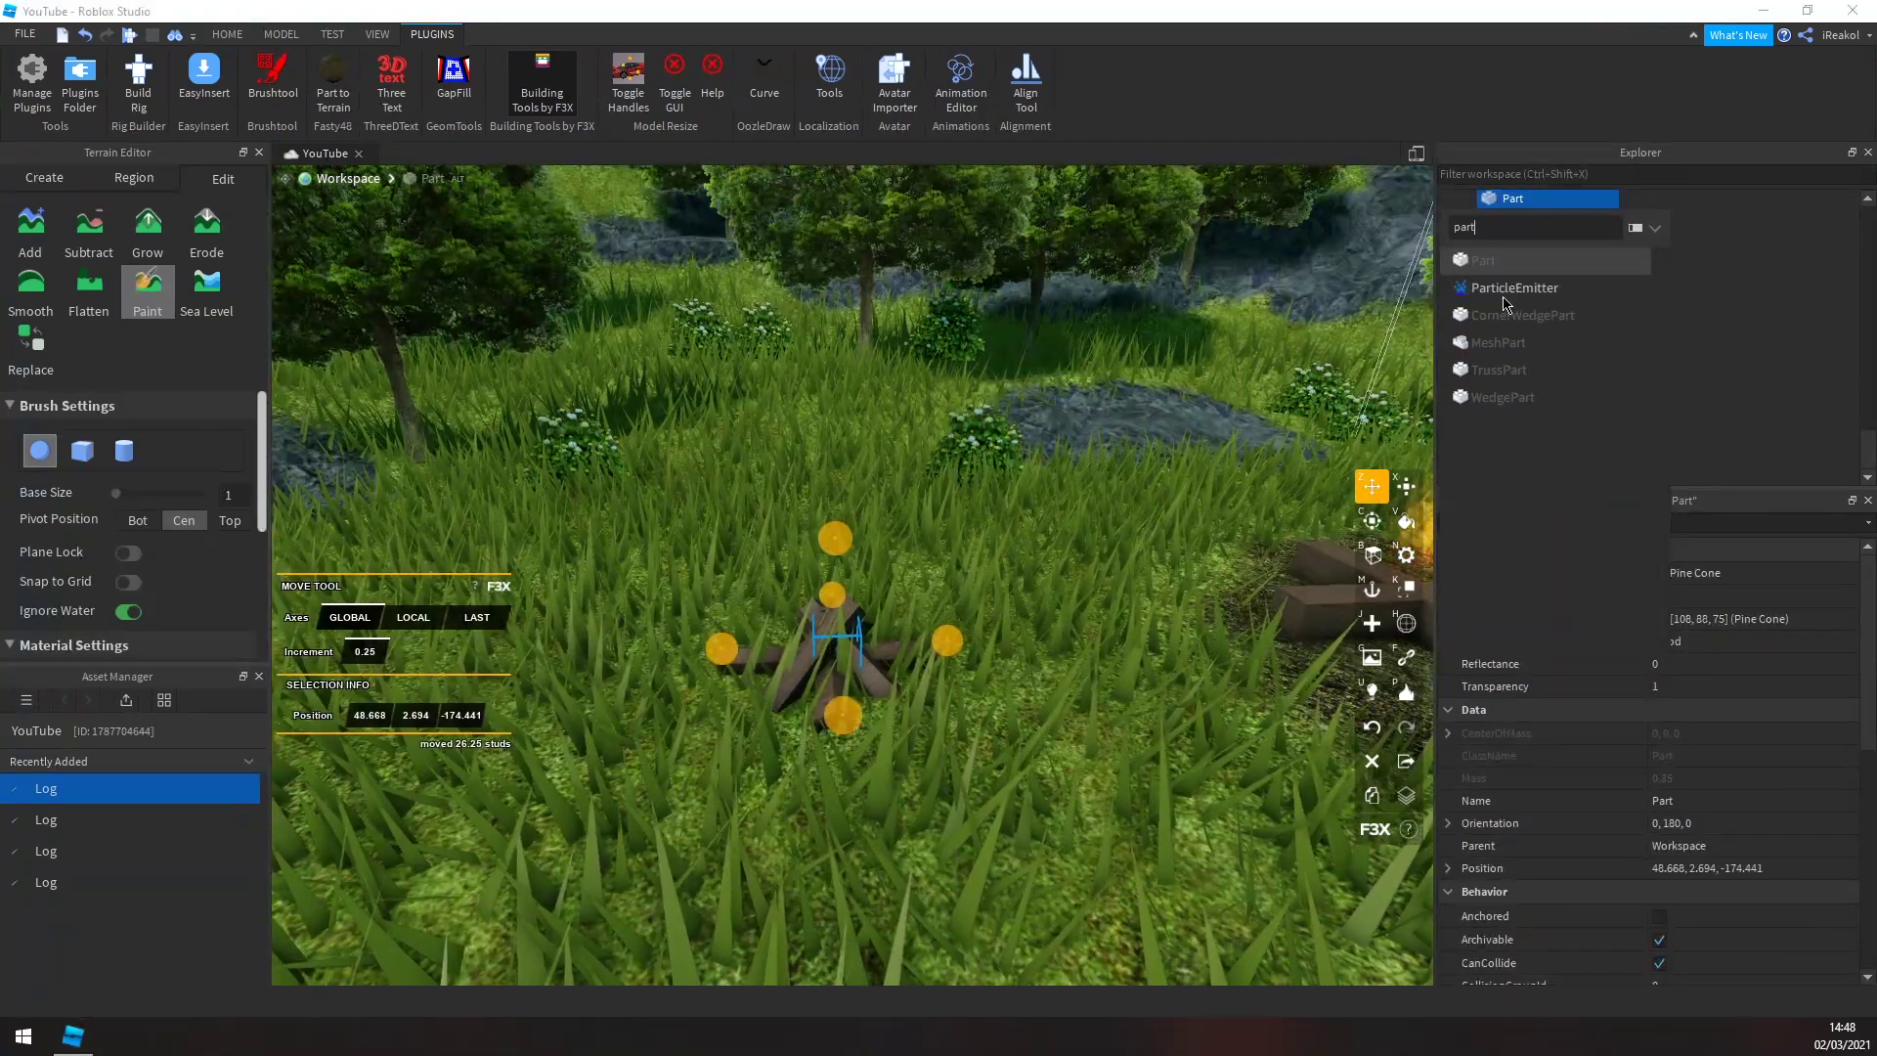
{"action": "left_click", "coordinate": [1503, 298]}
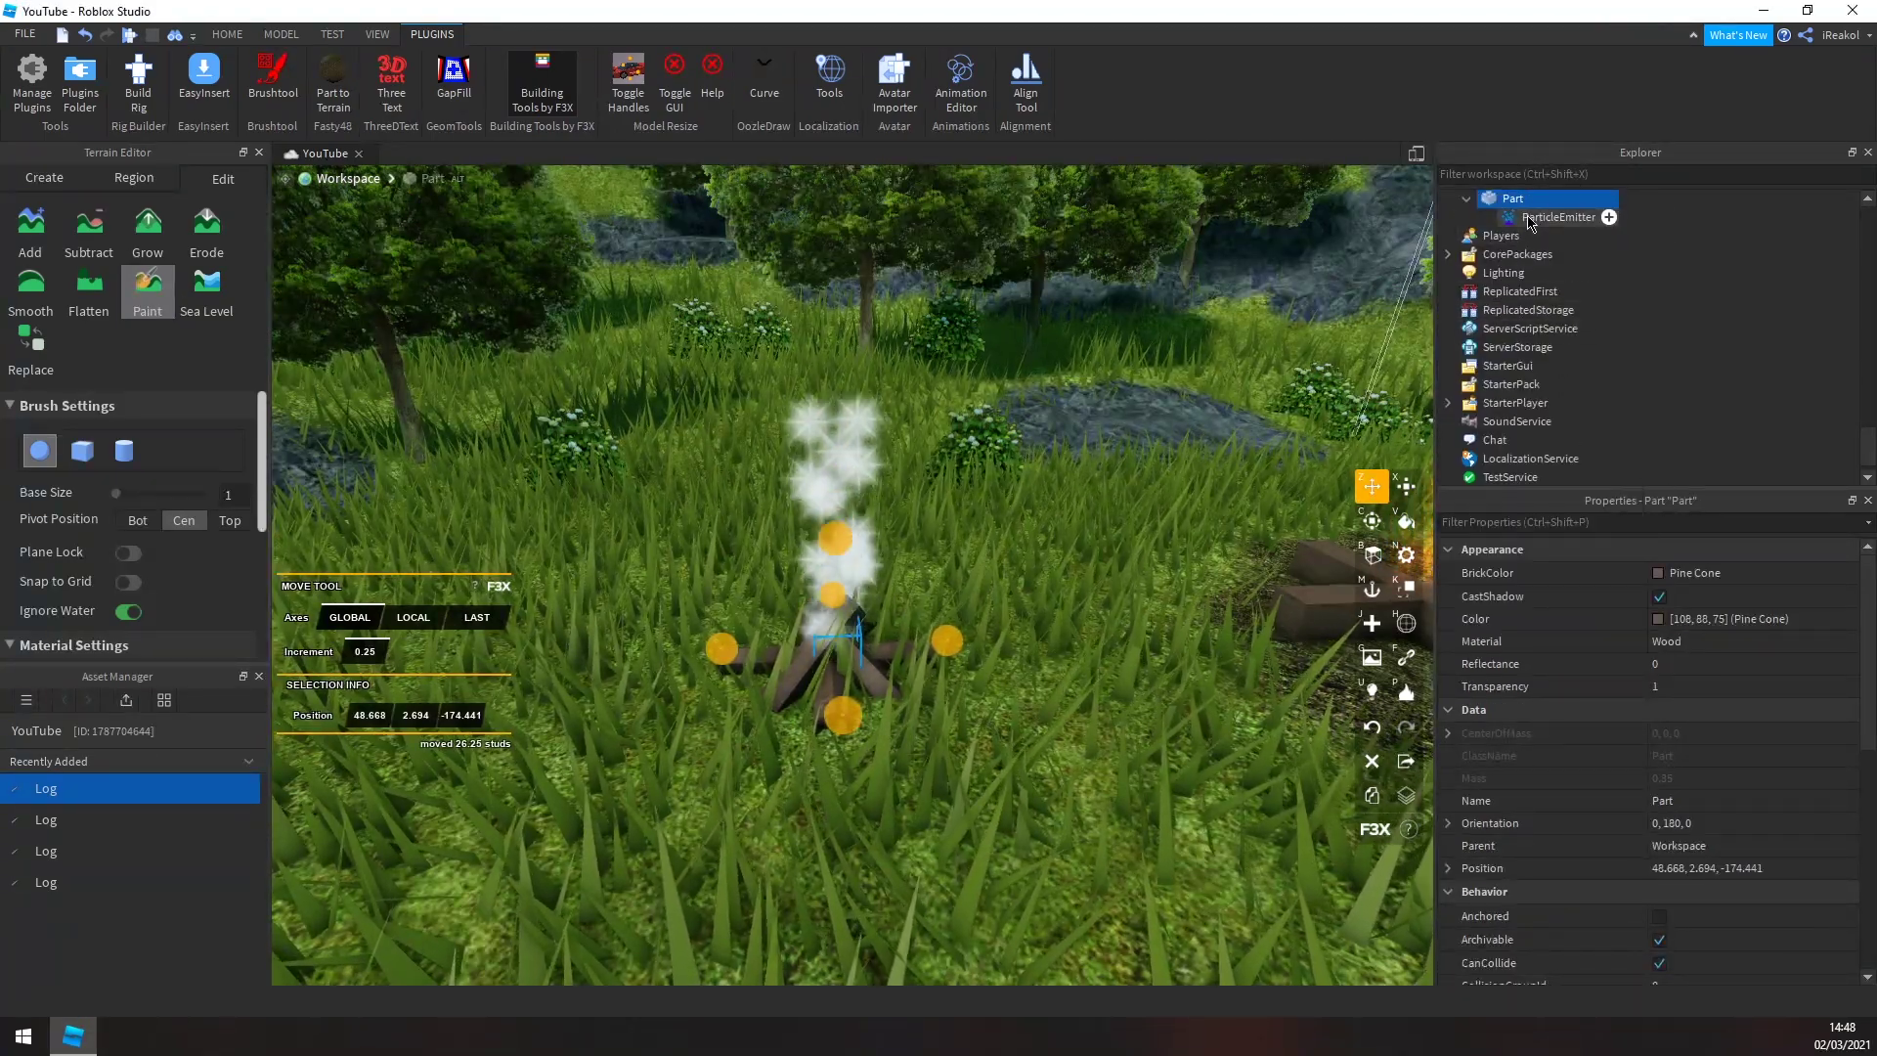
- Set the new ParticleEmitter's Texture to the uploaded Fire image
{"action": "left_click", "coordinate": [1531, 218]}
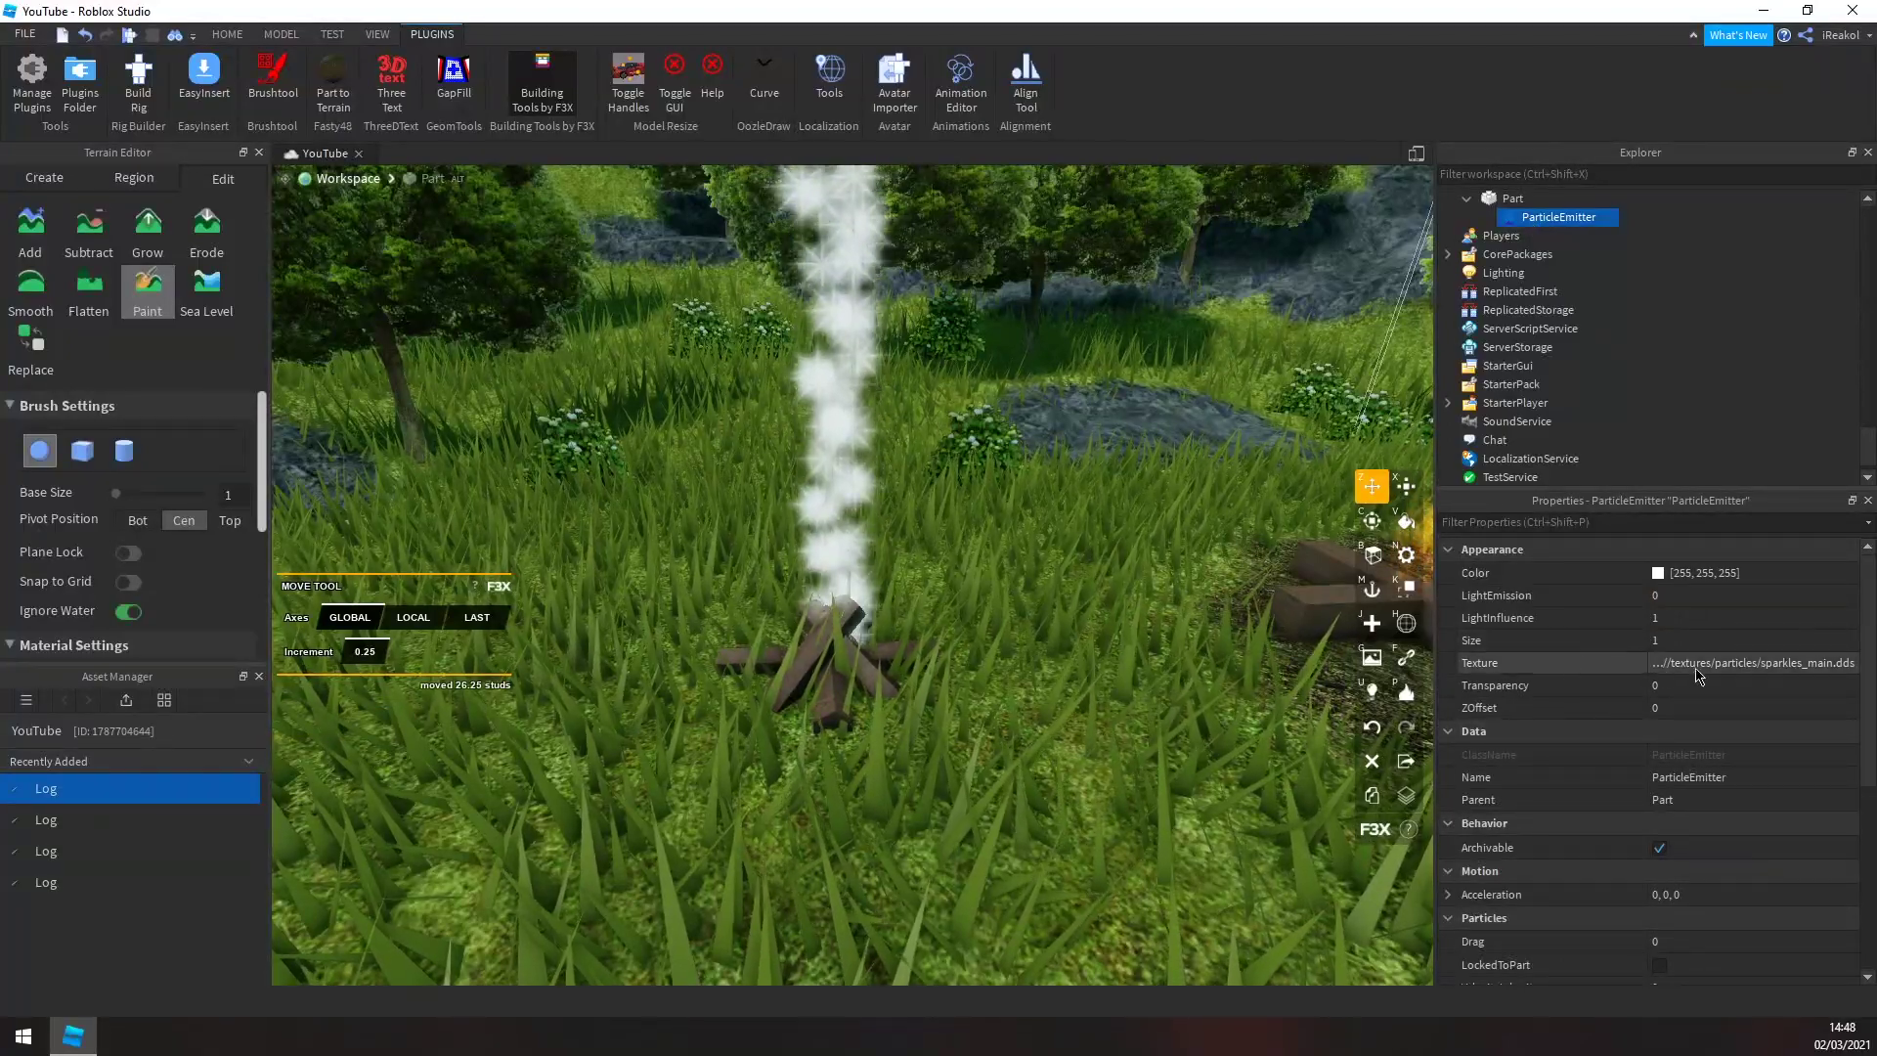
{"action": "left_click", "coordinate": [1712, 666]}
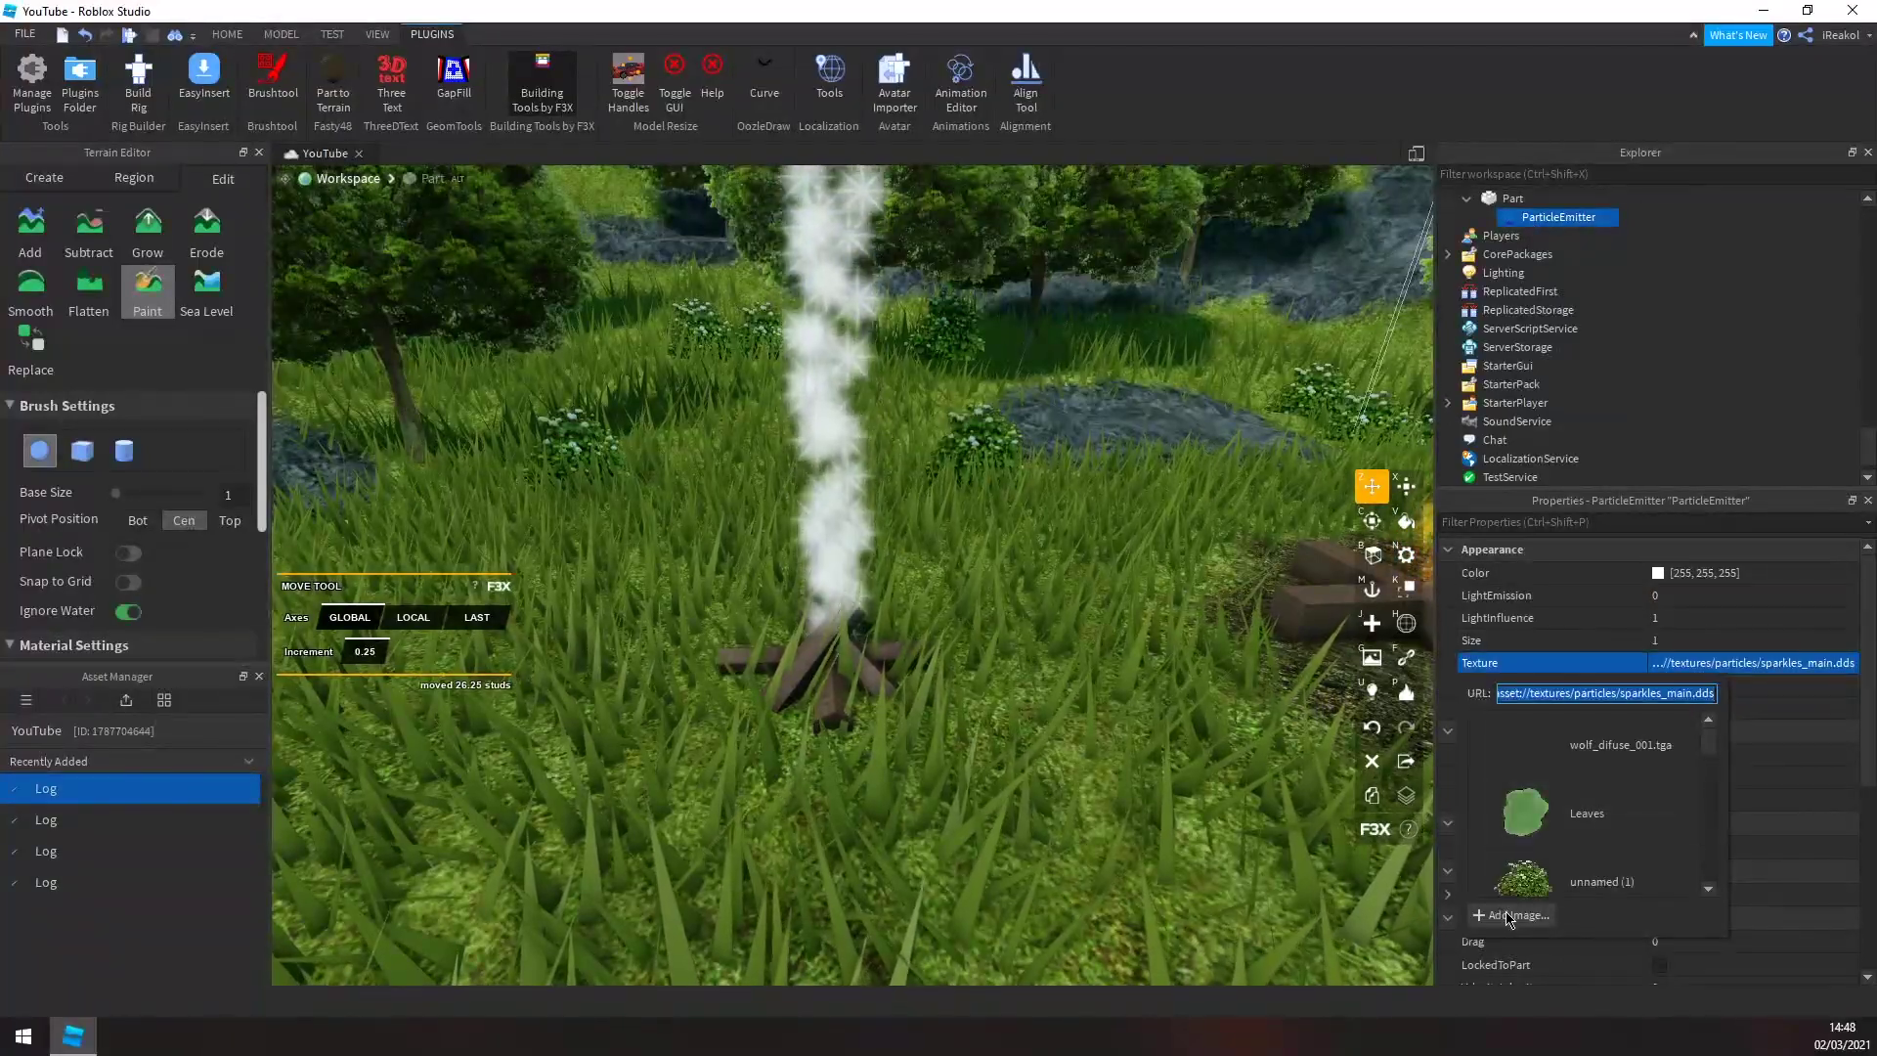
{"action": "scroll", "coordinate": [1565, 821], "scroll_direction": "down", "scroll_amount": 4}
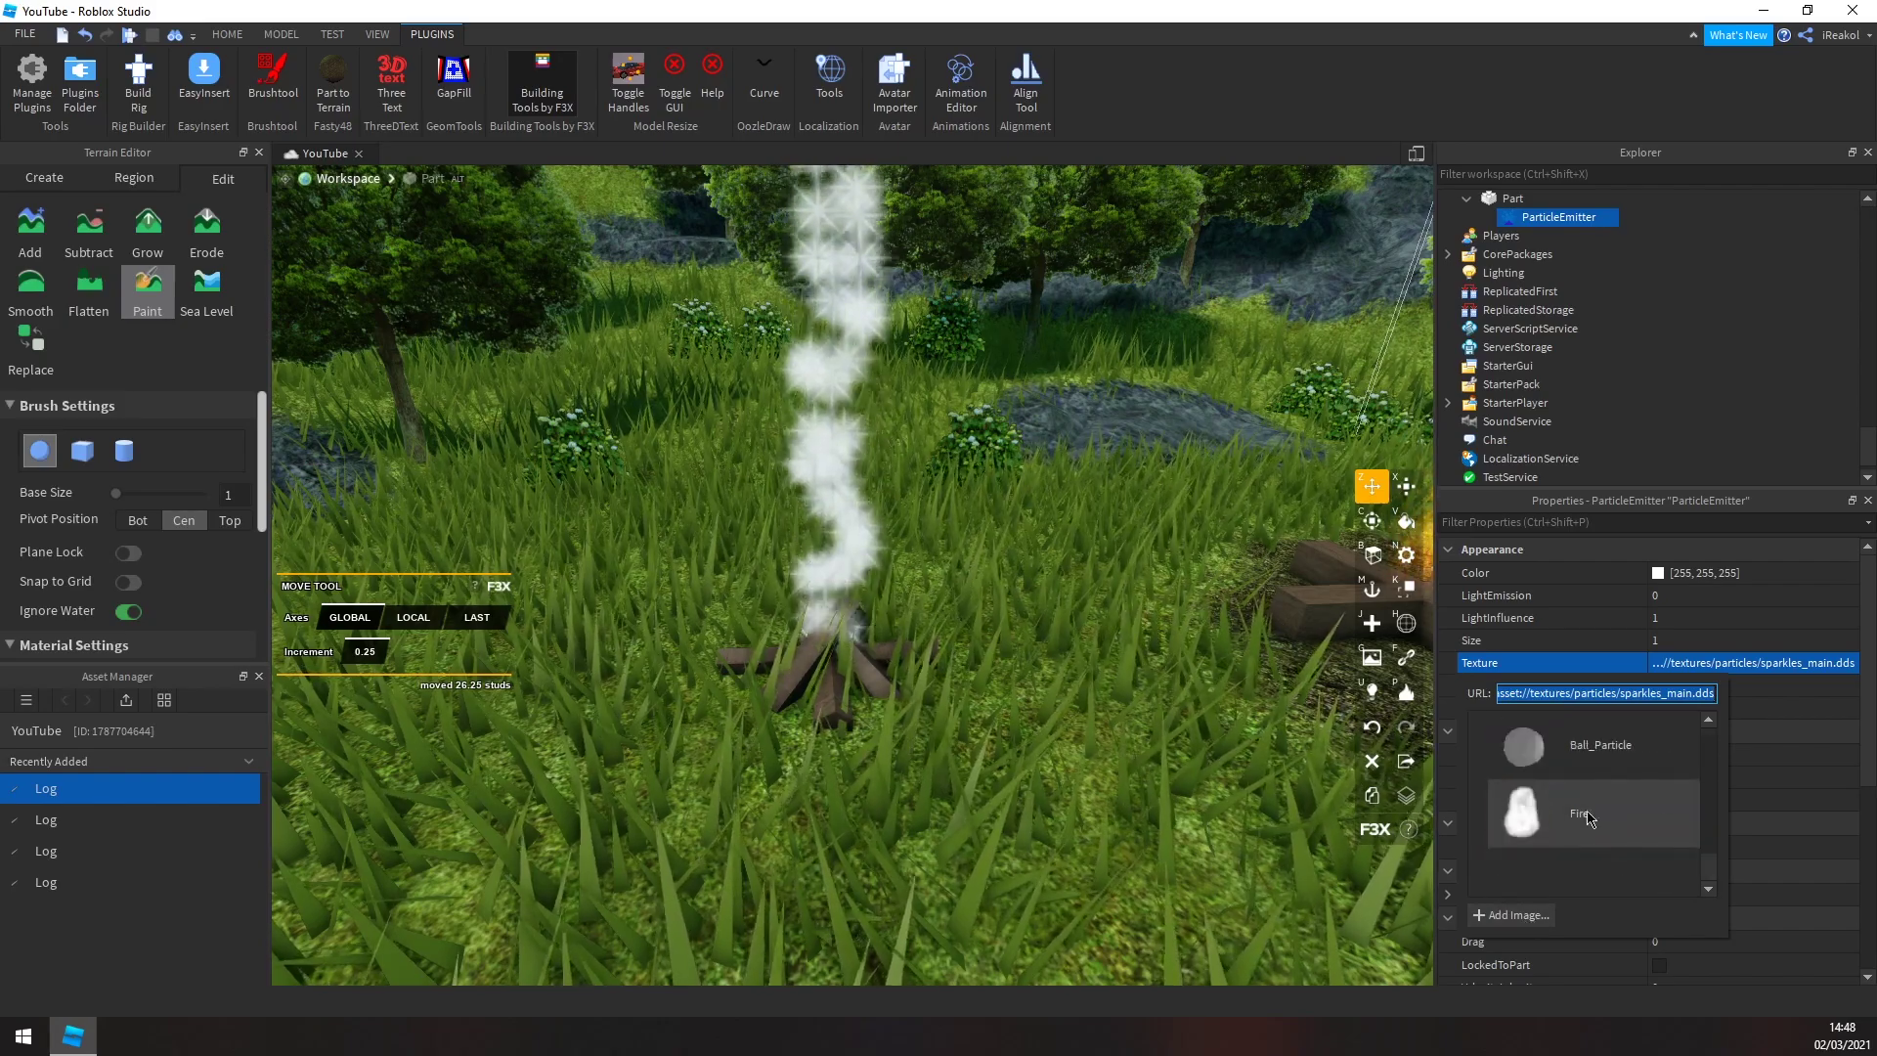
{"action": "left_click", "coordinate": [1577, 825]}
- Examine the textured particle column above the logs from several distances and check the emitter's remaining properties
{"action": "right_click_drag", "start_coordinate": [1024, 518], "coordinate": [963, 478]}
{"action": "scroll", "coordinate": [963, 477], "scroll_direction": "up", "scroll_amount": 3}
{"action": "scroll", "coordinate": [963, 477], "scroll_direction": "down", "scroll_amount": 2}
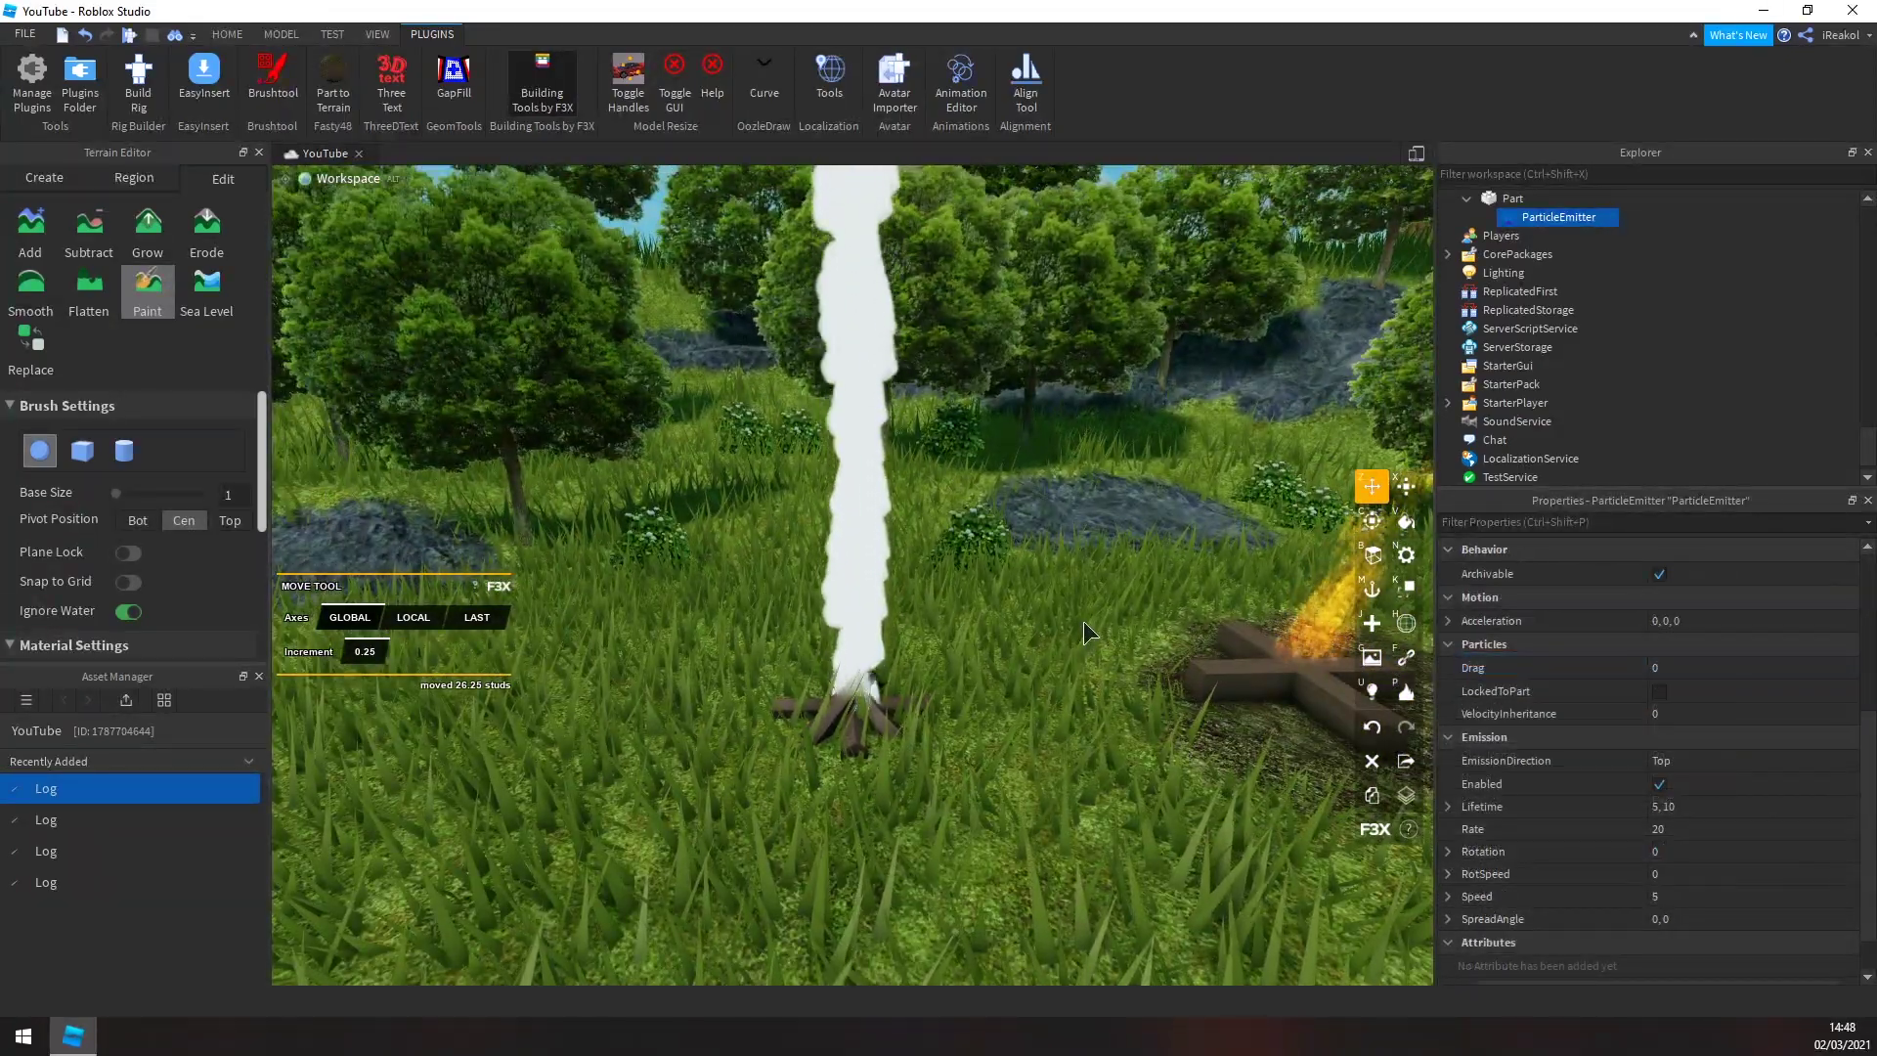
{"action": "scroll", "coordinate": [1083, 622], "scroll_direction": "up", "scroll_amount": 3}
{"action": "right_click_drag", "start_coordinate": [1083, 621], "coordinate": [1083, 622]}
{"action": "scroll", "coordinate": [1083, 622], "scroll_direction": "down", "scroll_amount": 3}
{"action": "scroll", "coordinate": [1083, 622], "scroll_direction": "down", "scroll_amount": 3}
{"action": "scroll", "coordinate": [1083, 622], "scroll_direction": "up", "scroll_amount": 3}
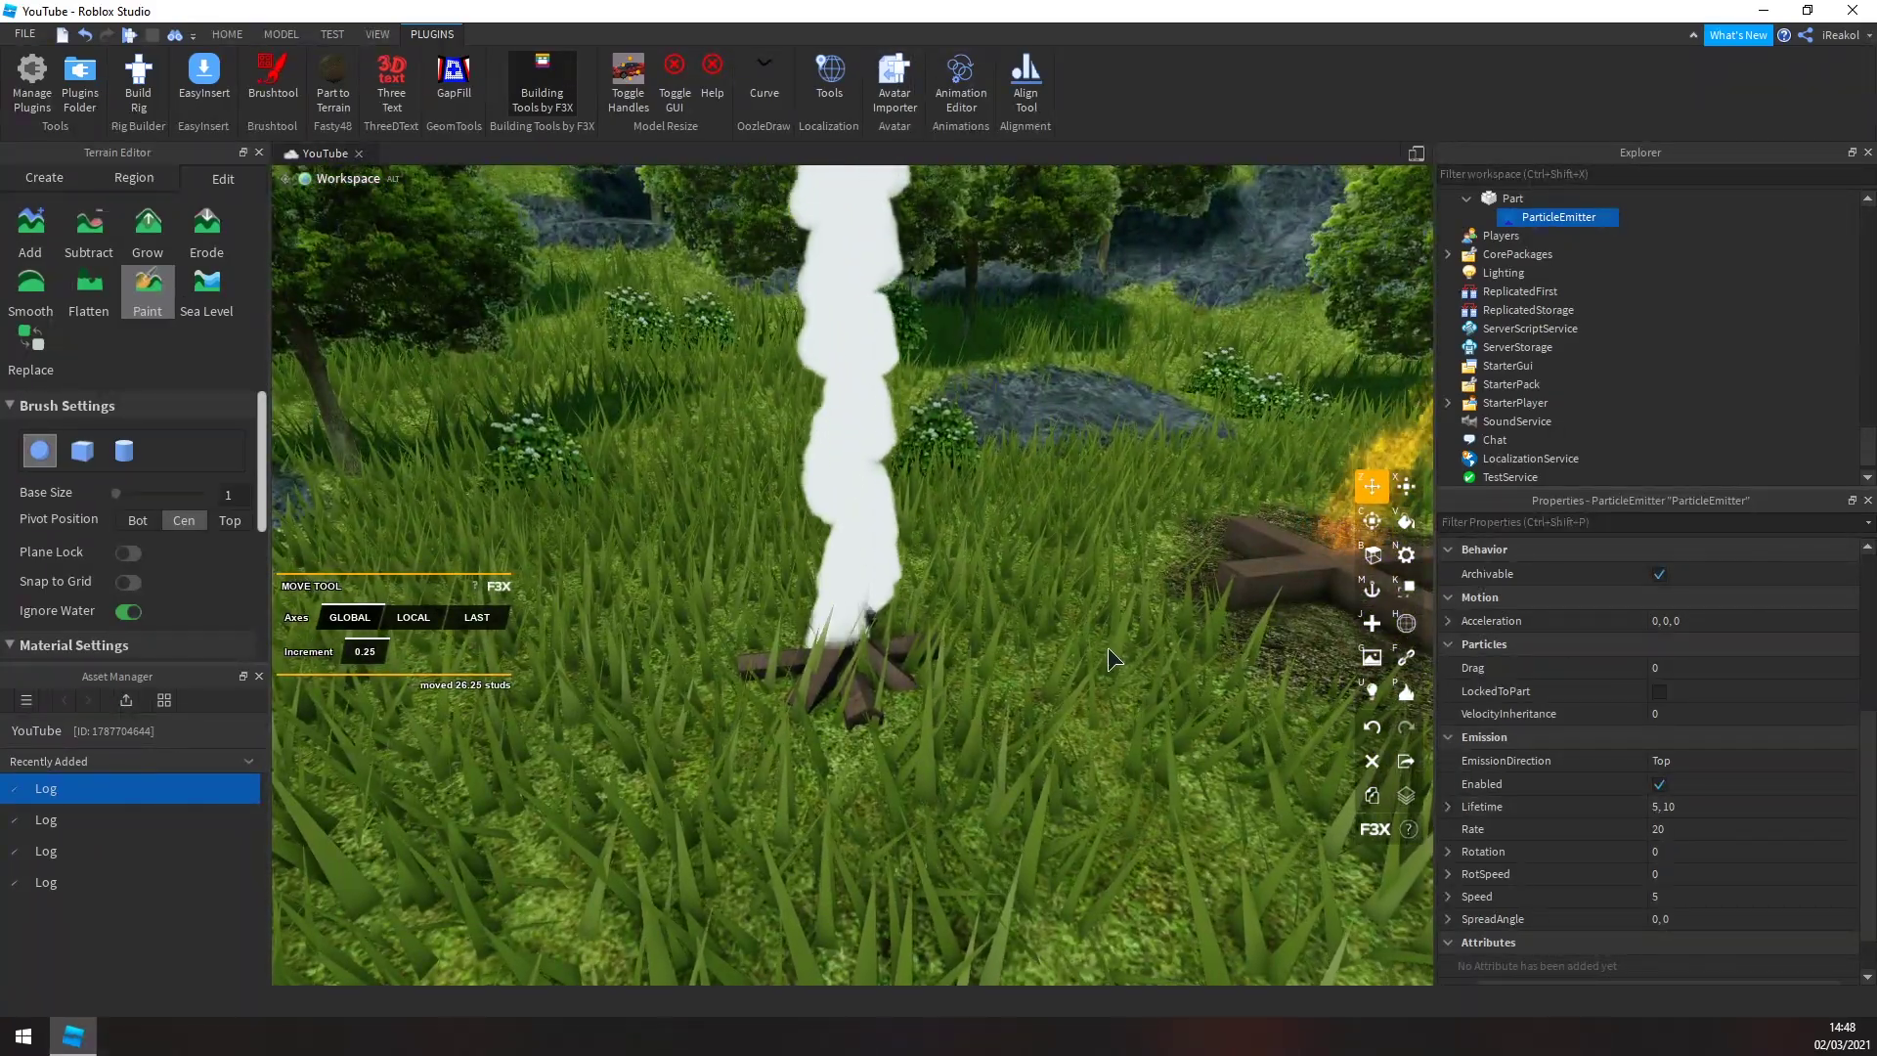
{"action": "scroll", "coordinate": [1108, 647], "scroll_direction": "up", "scroll_amount": 2}
{"action": "scroll", "coordinate": [1108, 648], "scroll_direction": "down", "scroll_amount": 3}
{"action": "scroll", "coordinate": [1108, 648], "scroll_direction": "up", "scroll_amount": 2}
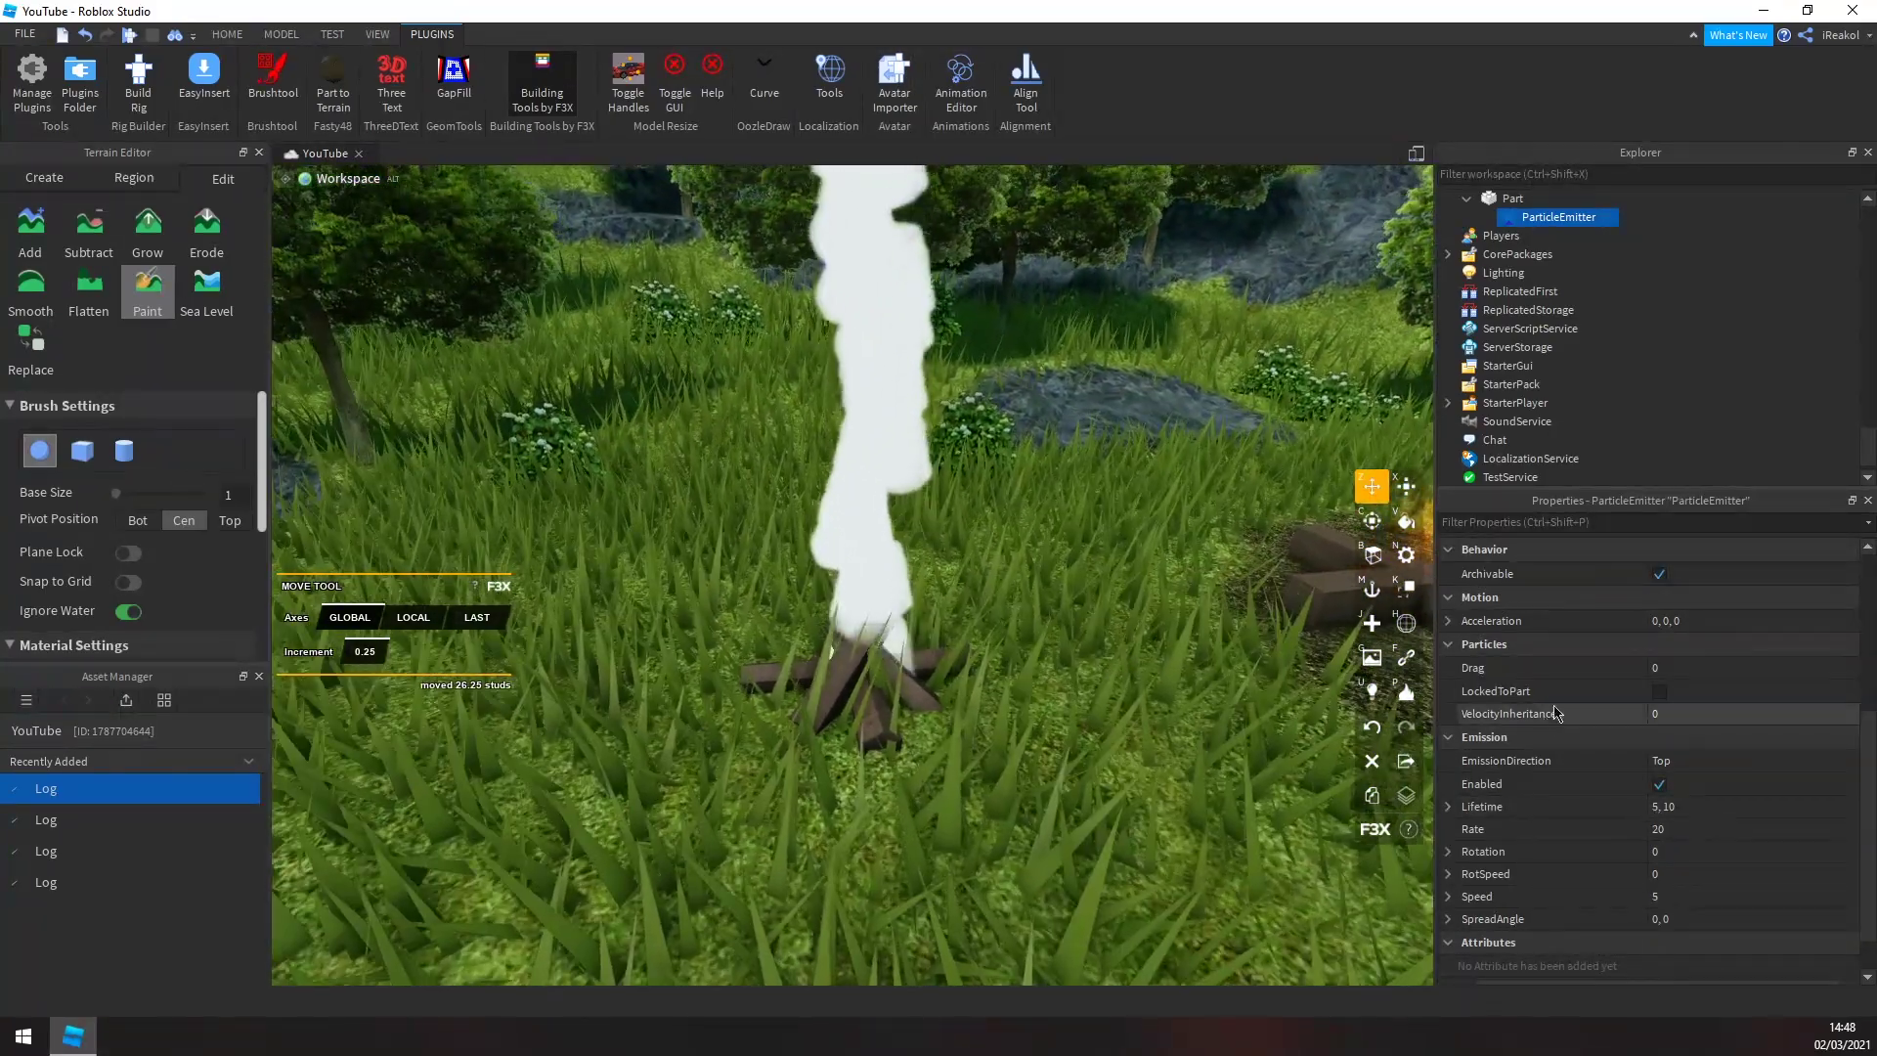
{"action": "scroll", "coordinate": [1121, 588], "scroll_direction": "up", "scroll_amount": 2}
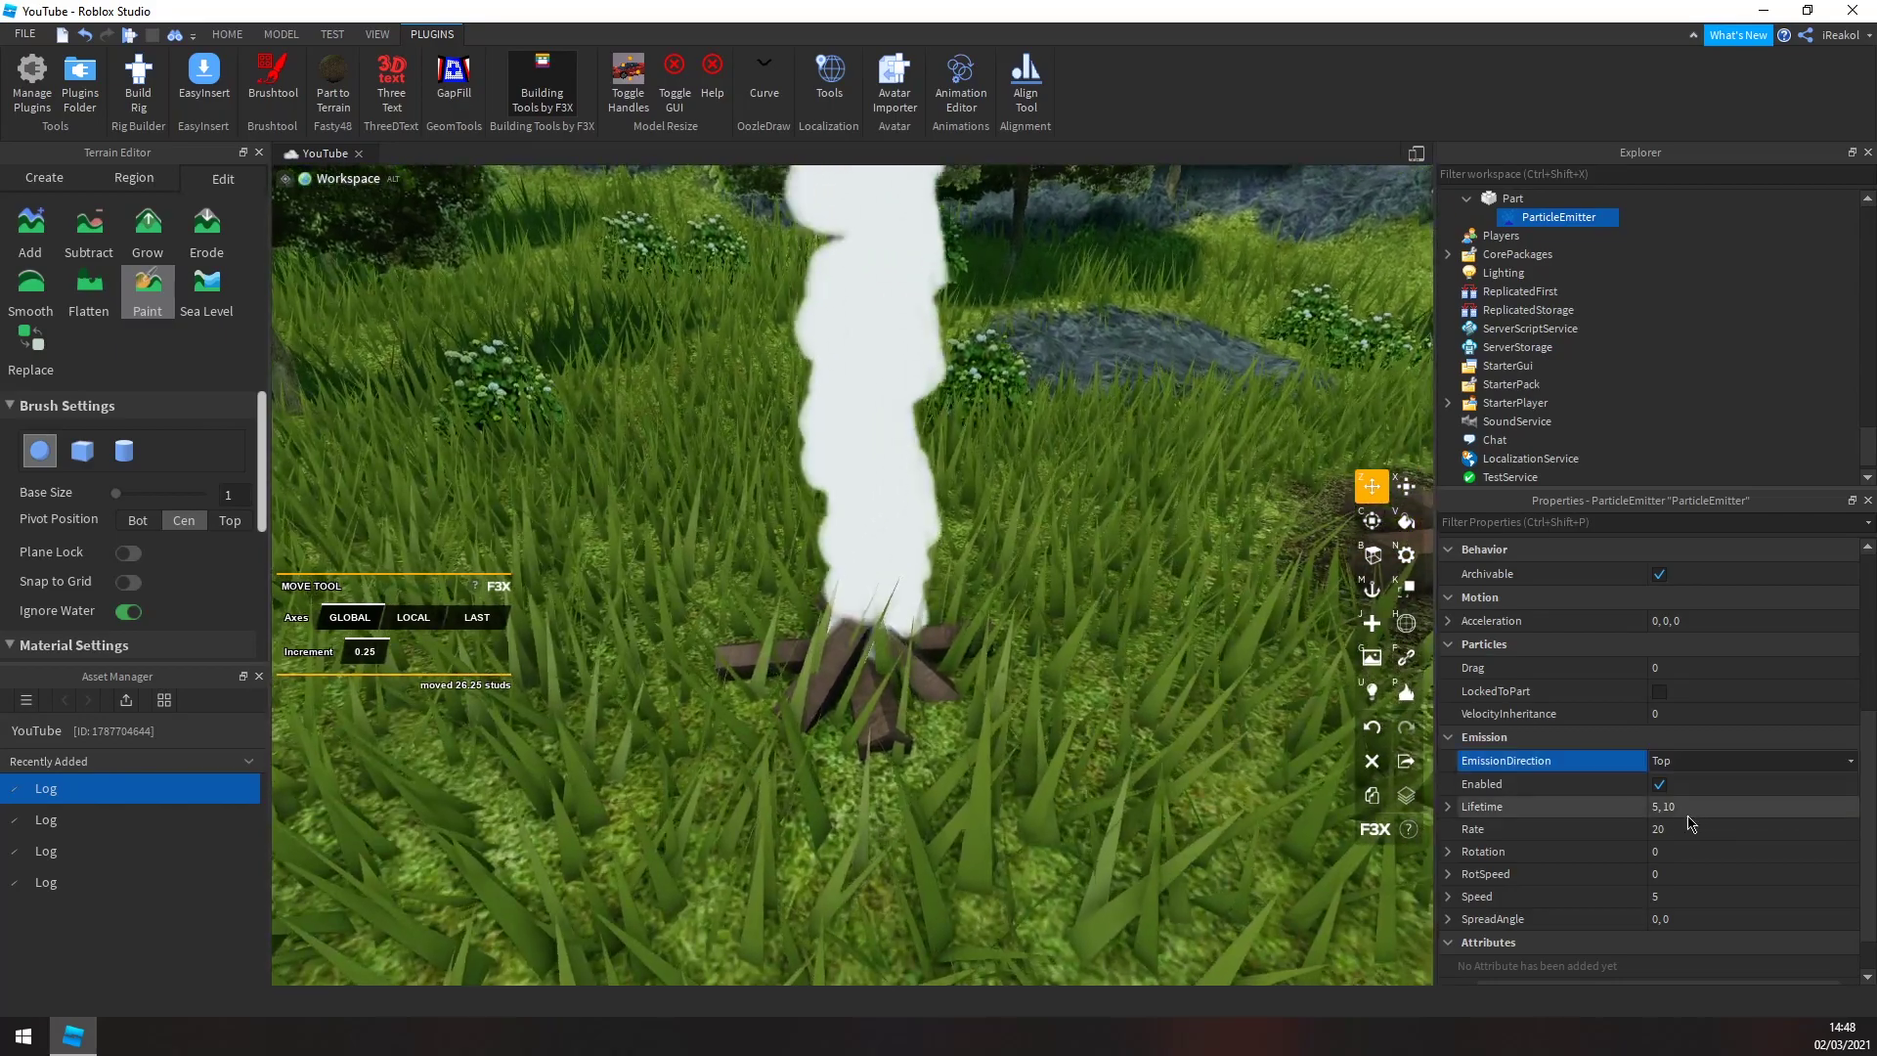
- Shorten the ParticleEmitter's Lifetime, trying 3 and settling on 2
{"action": "left_click", "coordinate": [1672, 804]}
{"action": "type", "text": "3"}
{"action": "key", "text": "Return"}
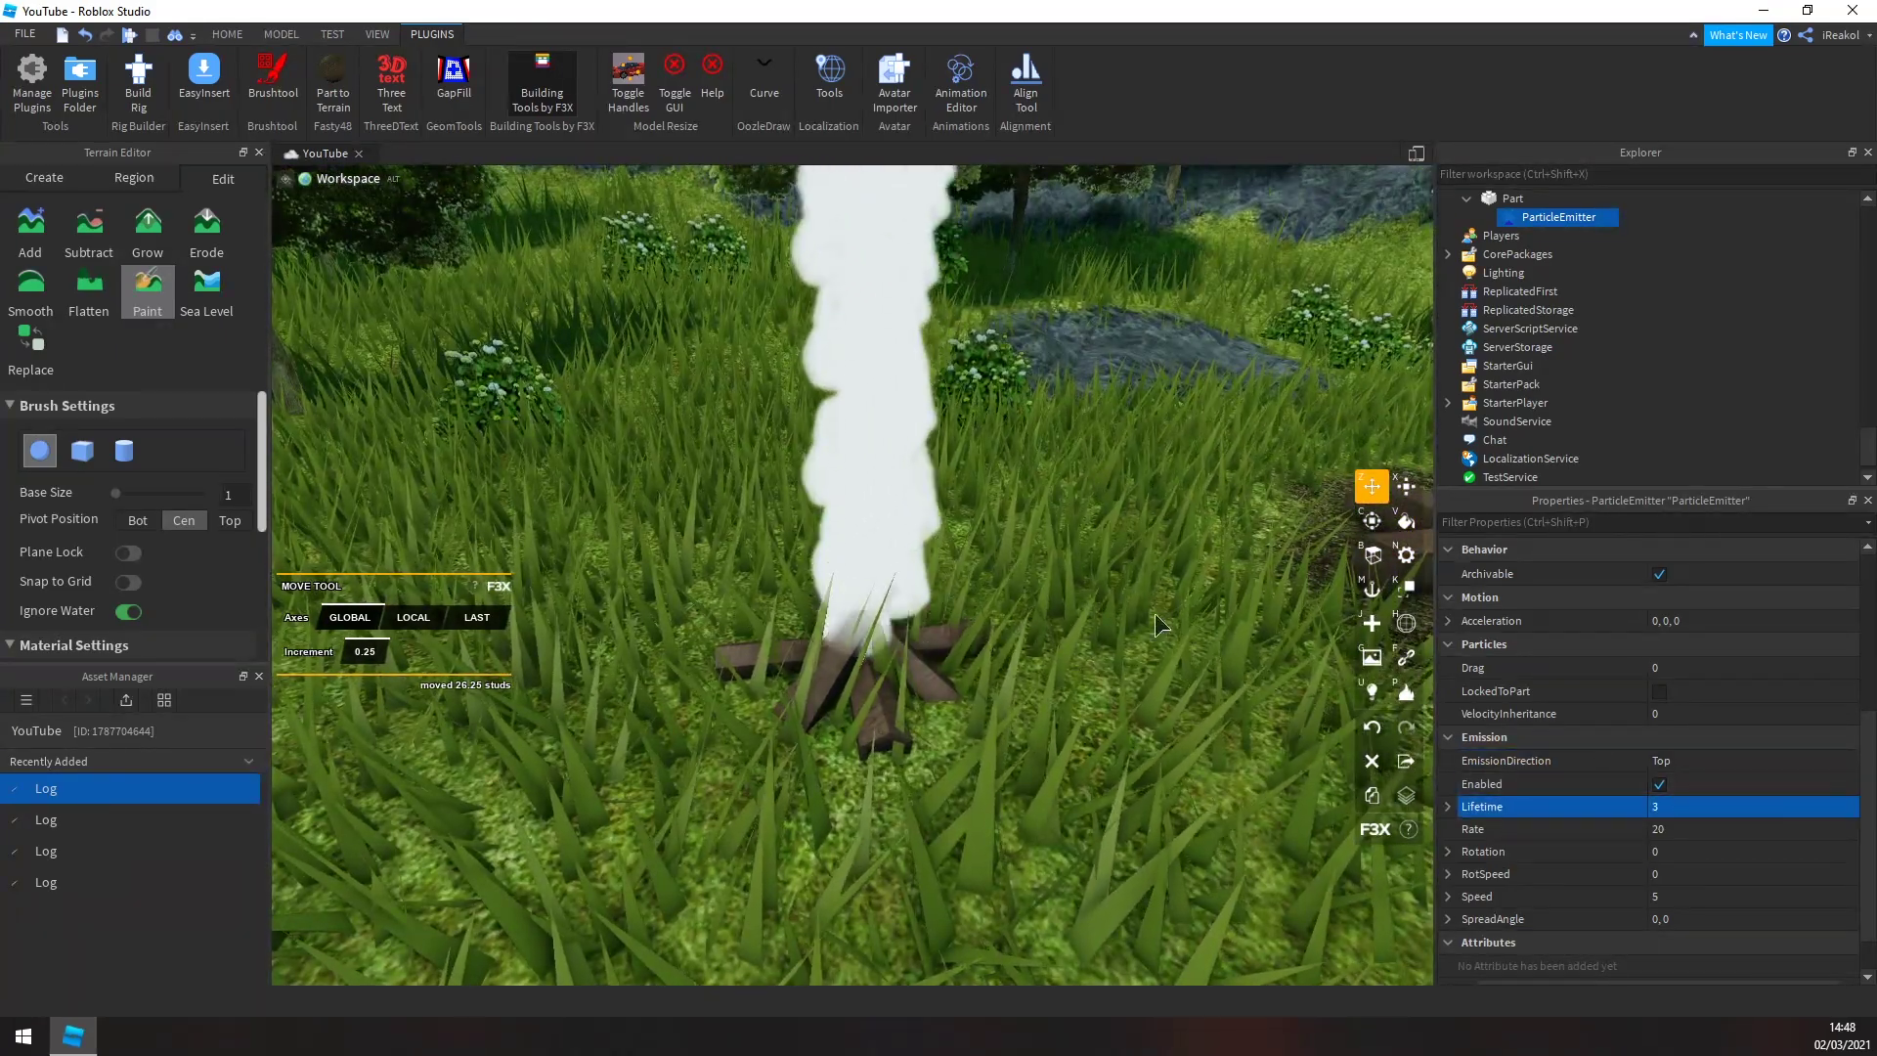
{"action": "scroll", "coordinate": [1154, 613], "scroll_direction": "down", "scroll_amount": 5}
{"action": "right_click_drag", "start_coordinate": [1014, 557], "coordinate": [1014, 558]}
{"action": "scroll", "coordinate": [1014, 557], "scroll_direction": "up", "scroll_amount": 2}
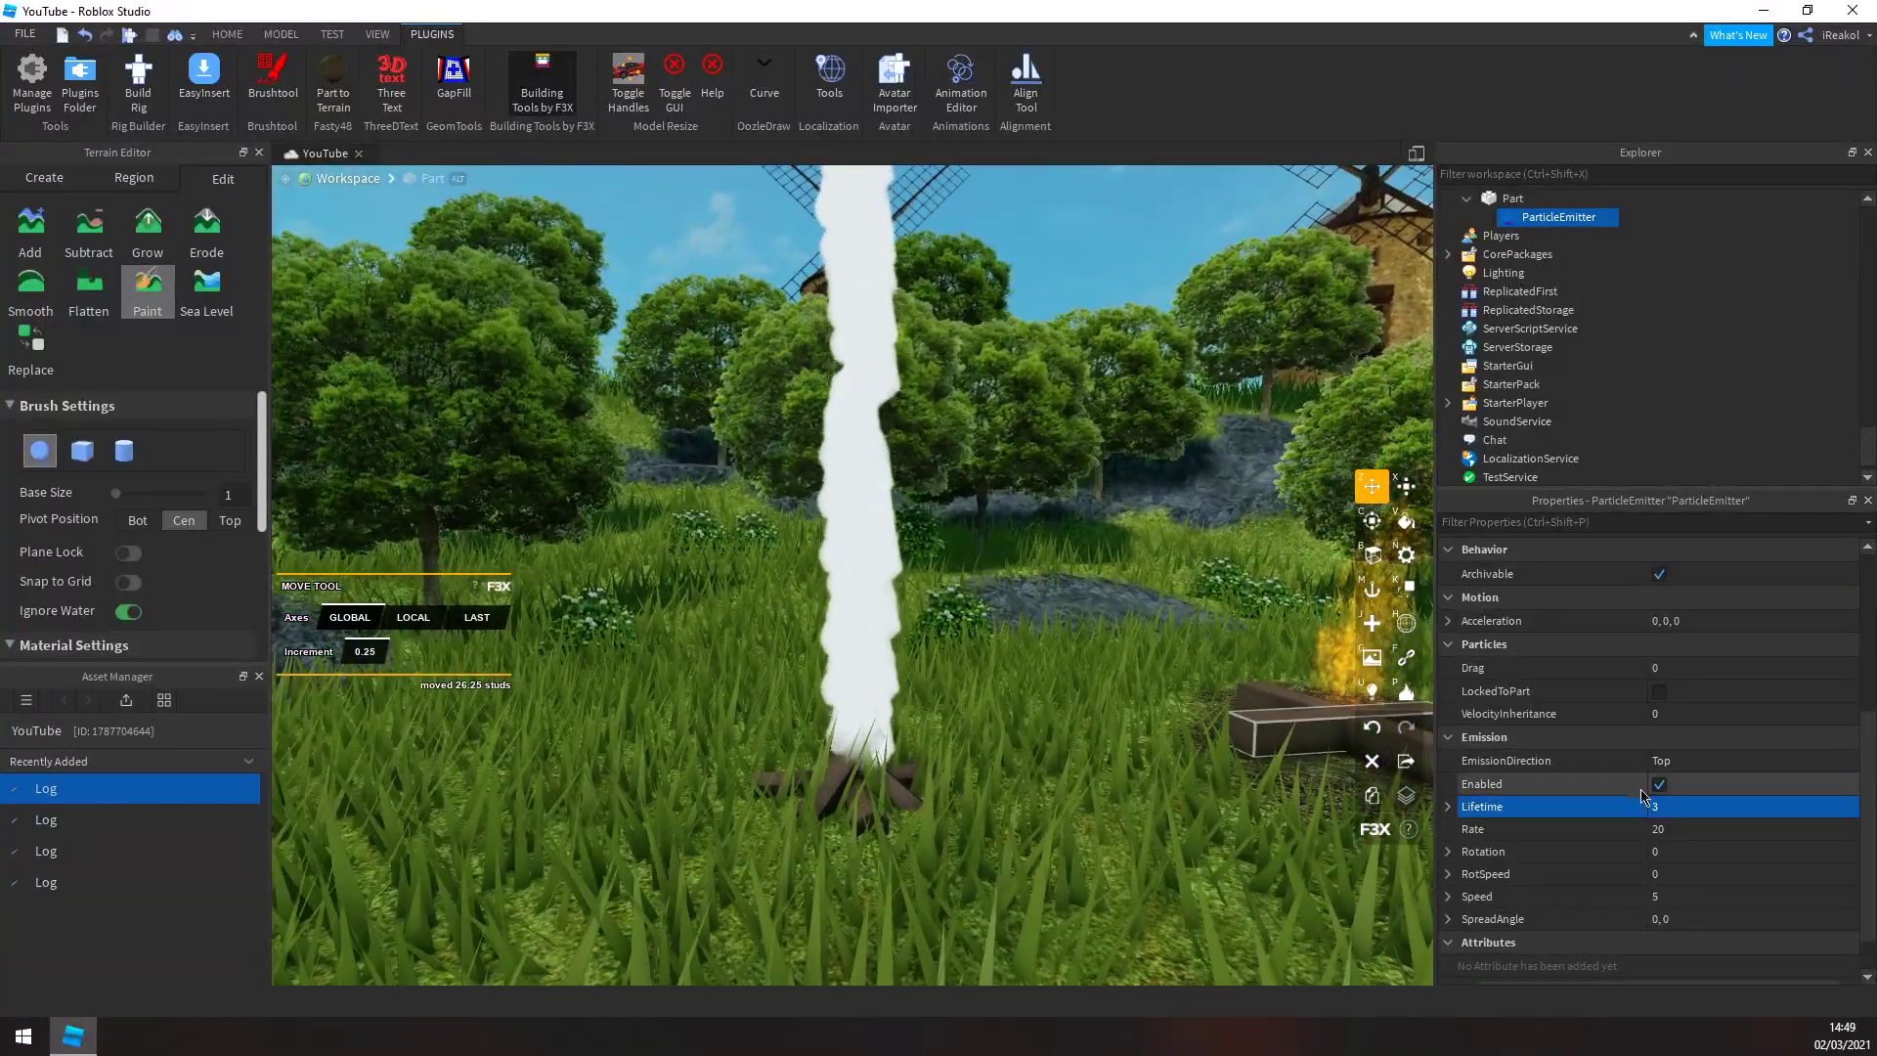
{"action": "left_click", "coordinate": [1662, 803]}
{"action": "type", "text": "2"}
- Edit the ParticleEmitter's Transparency graph so the particles fade out towards the end of their lifetime
{"action": "scroll", "coordinate": [1661, 797], "scroll_direction": "up", "scroll_amount": 4}
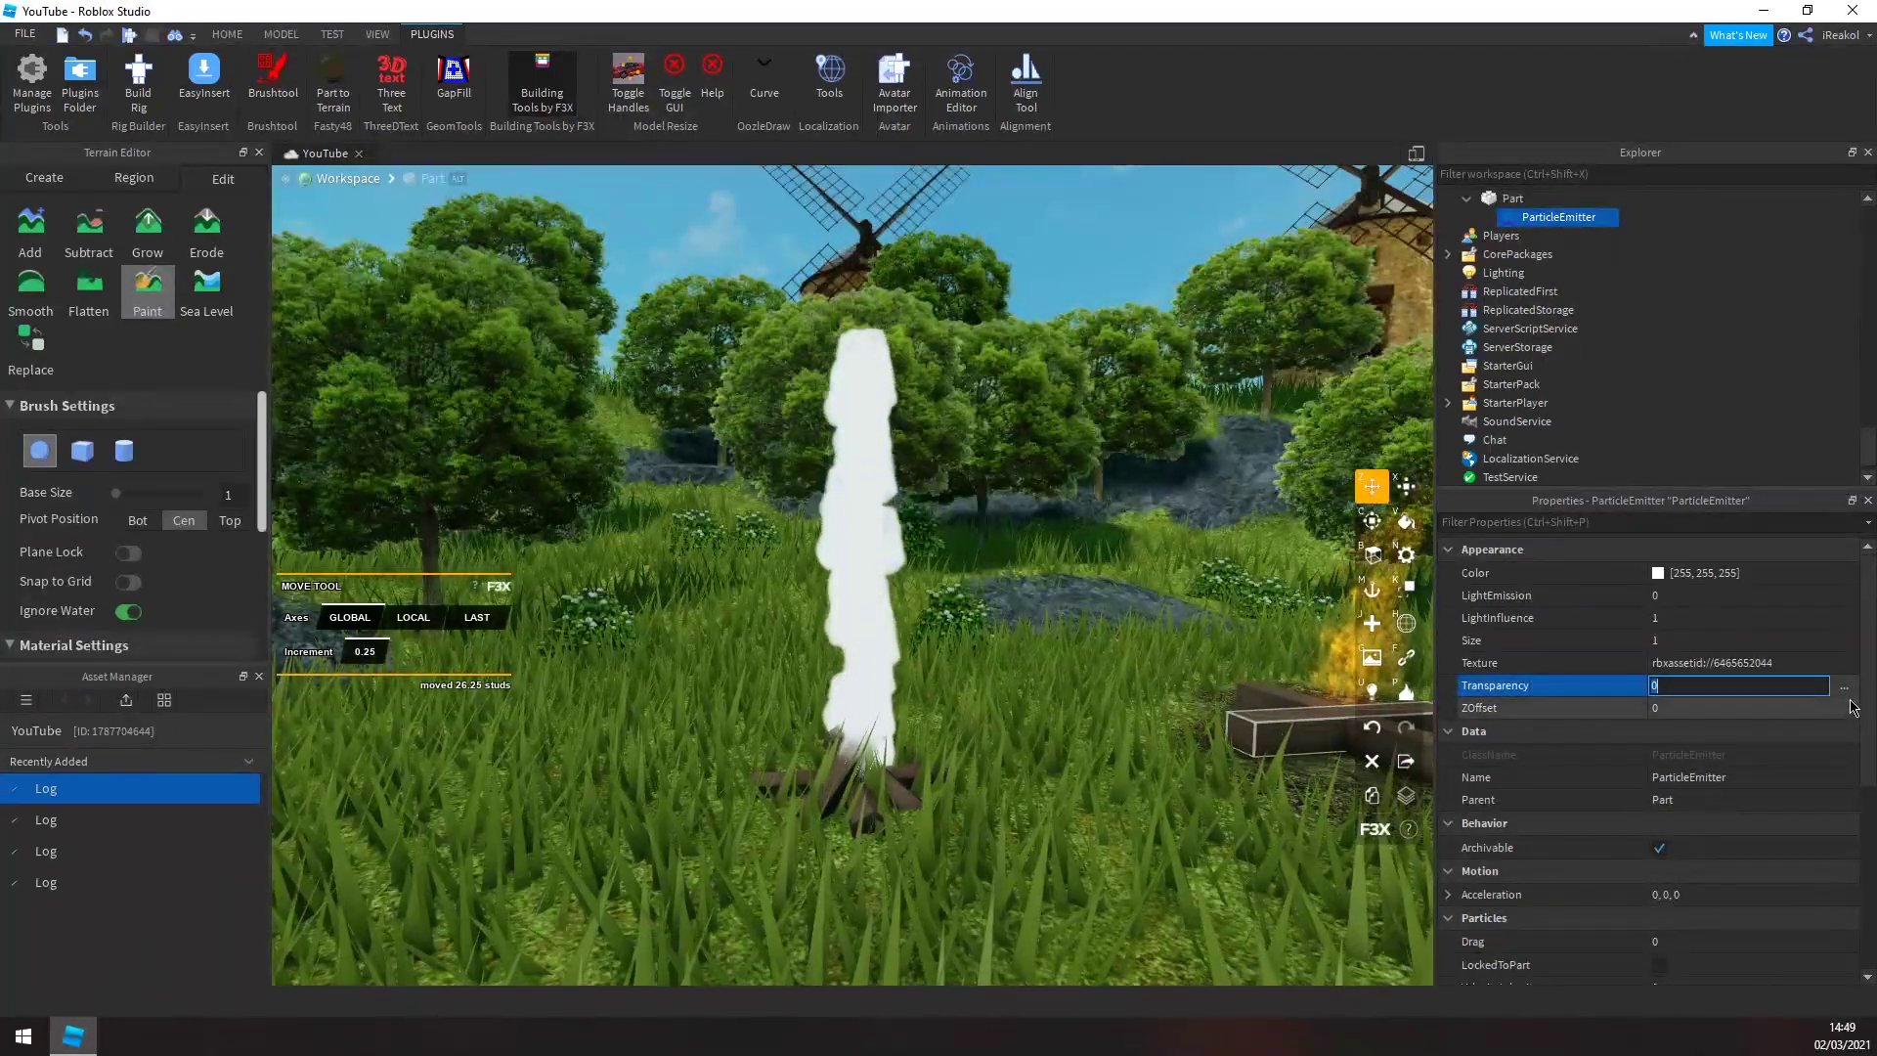
{"action": "left_click", "coordinate": [1848, 690]}
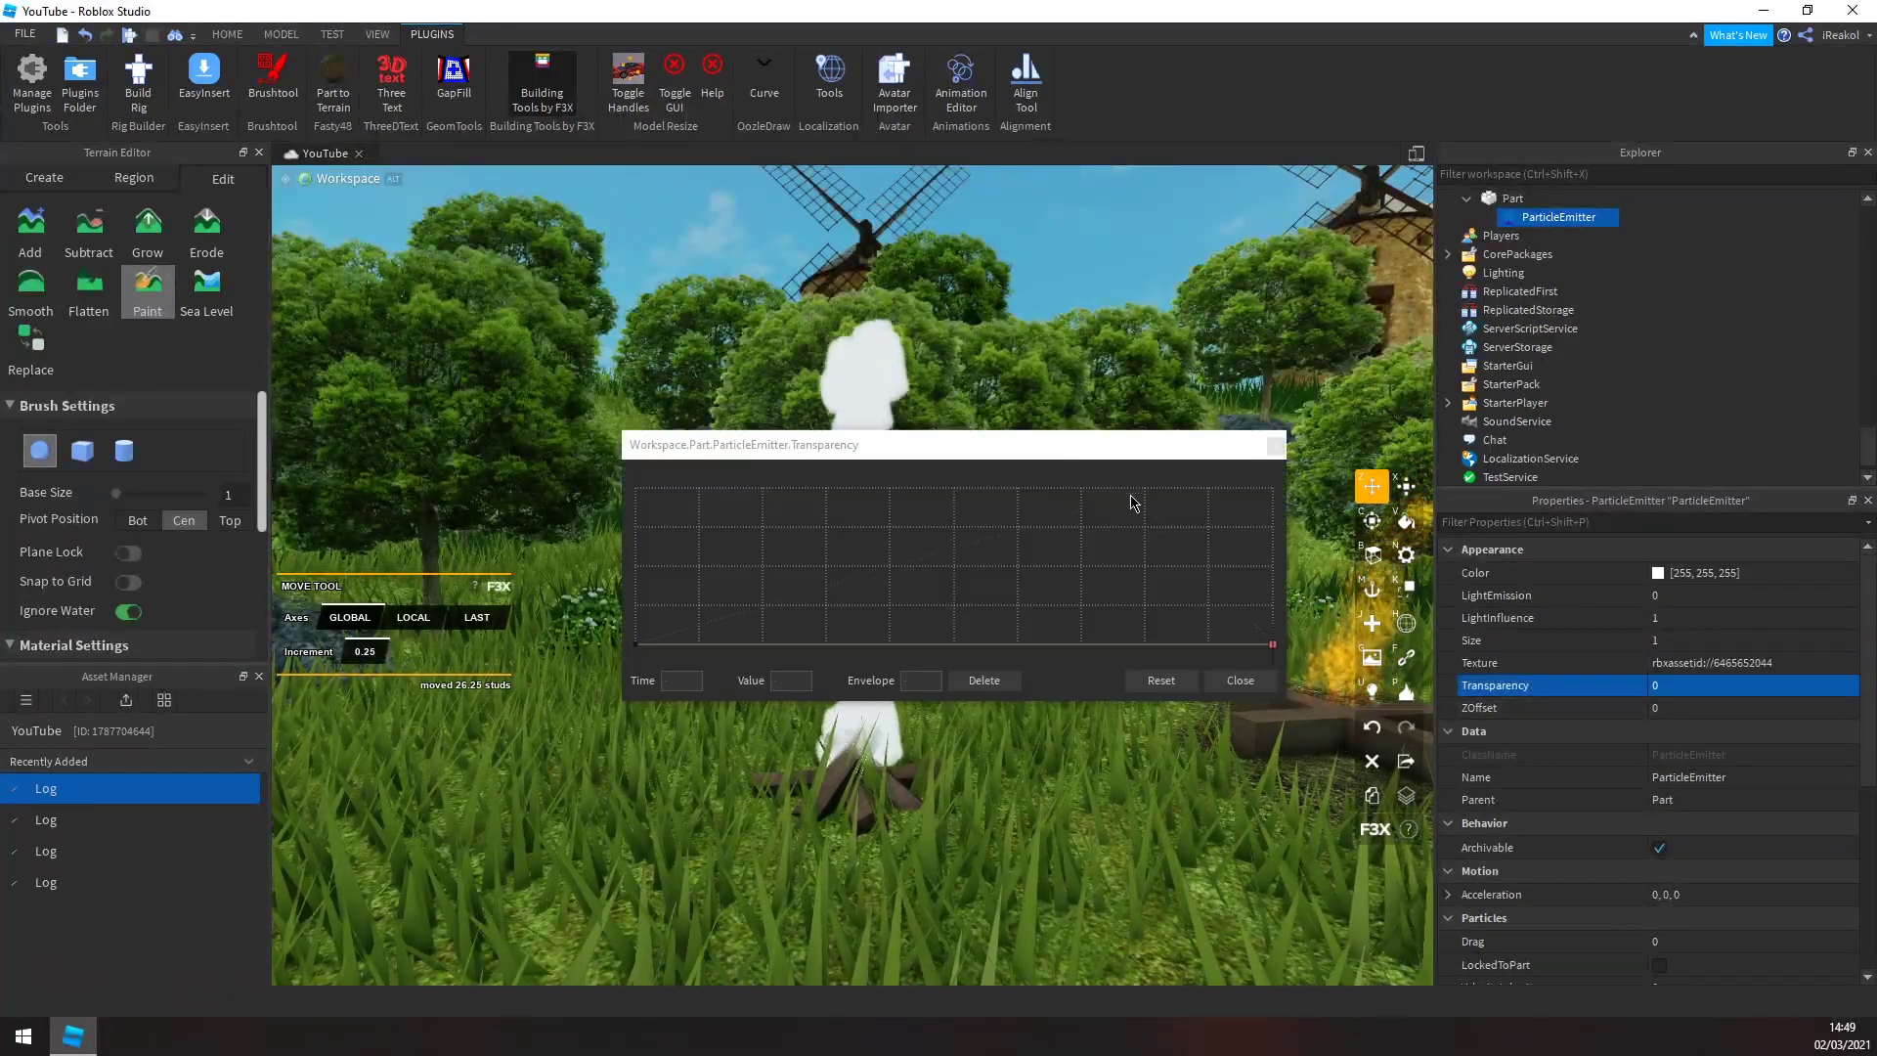
{"action": "left_click_drag", "start_coordinate": [1140, 456], "coordinate": [1336, 675]}
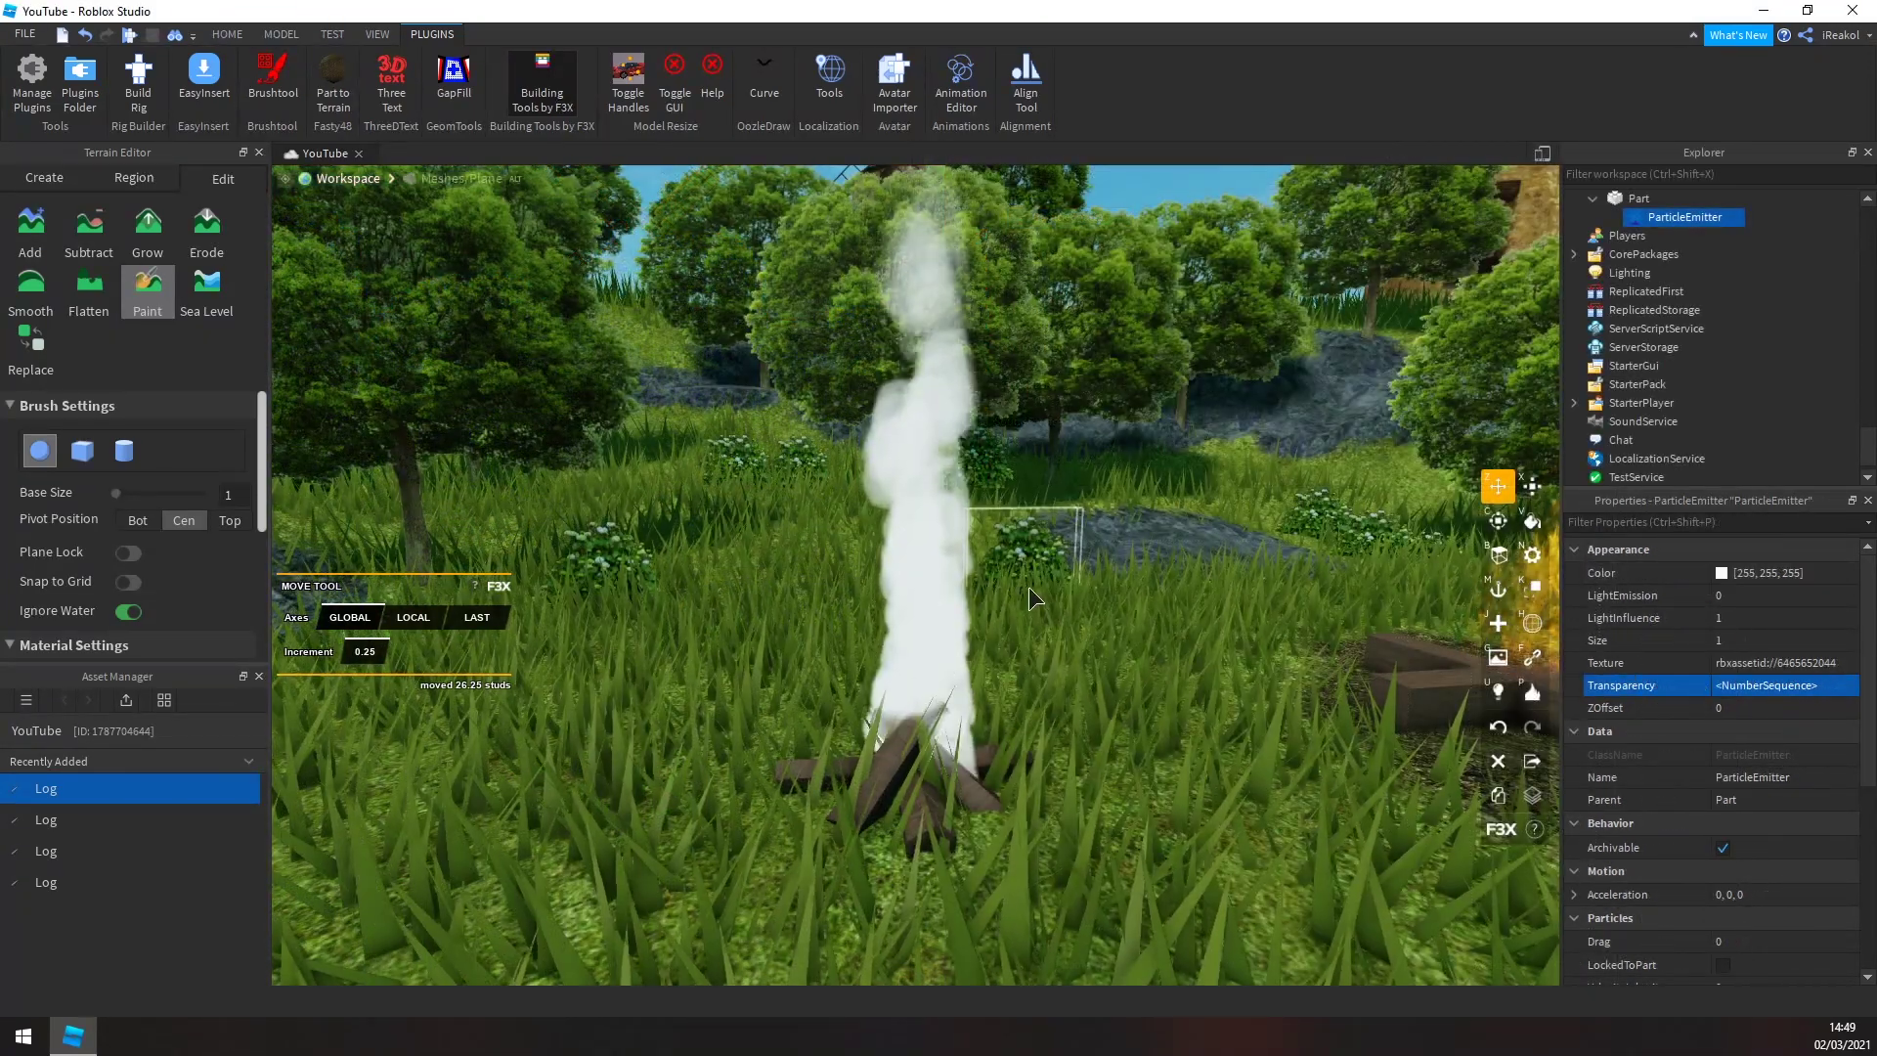
- Set the start of the ParticleEmitter's Color sequence to orange #ff5500
{"action": "left_click", "coordinate": [1727, 575]}
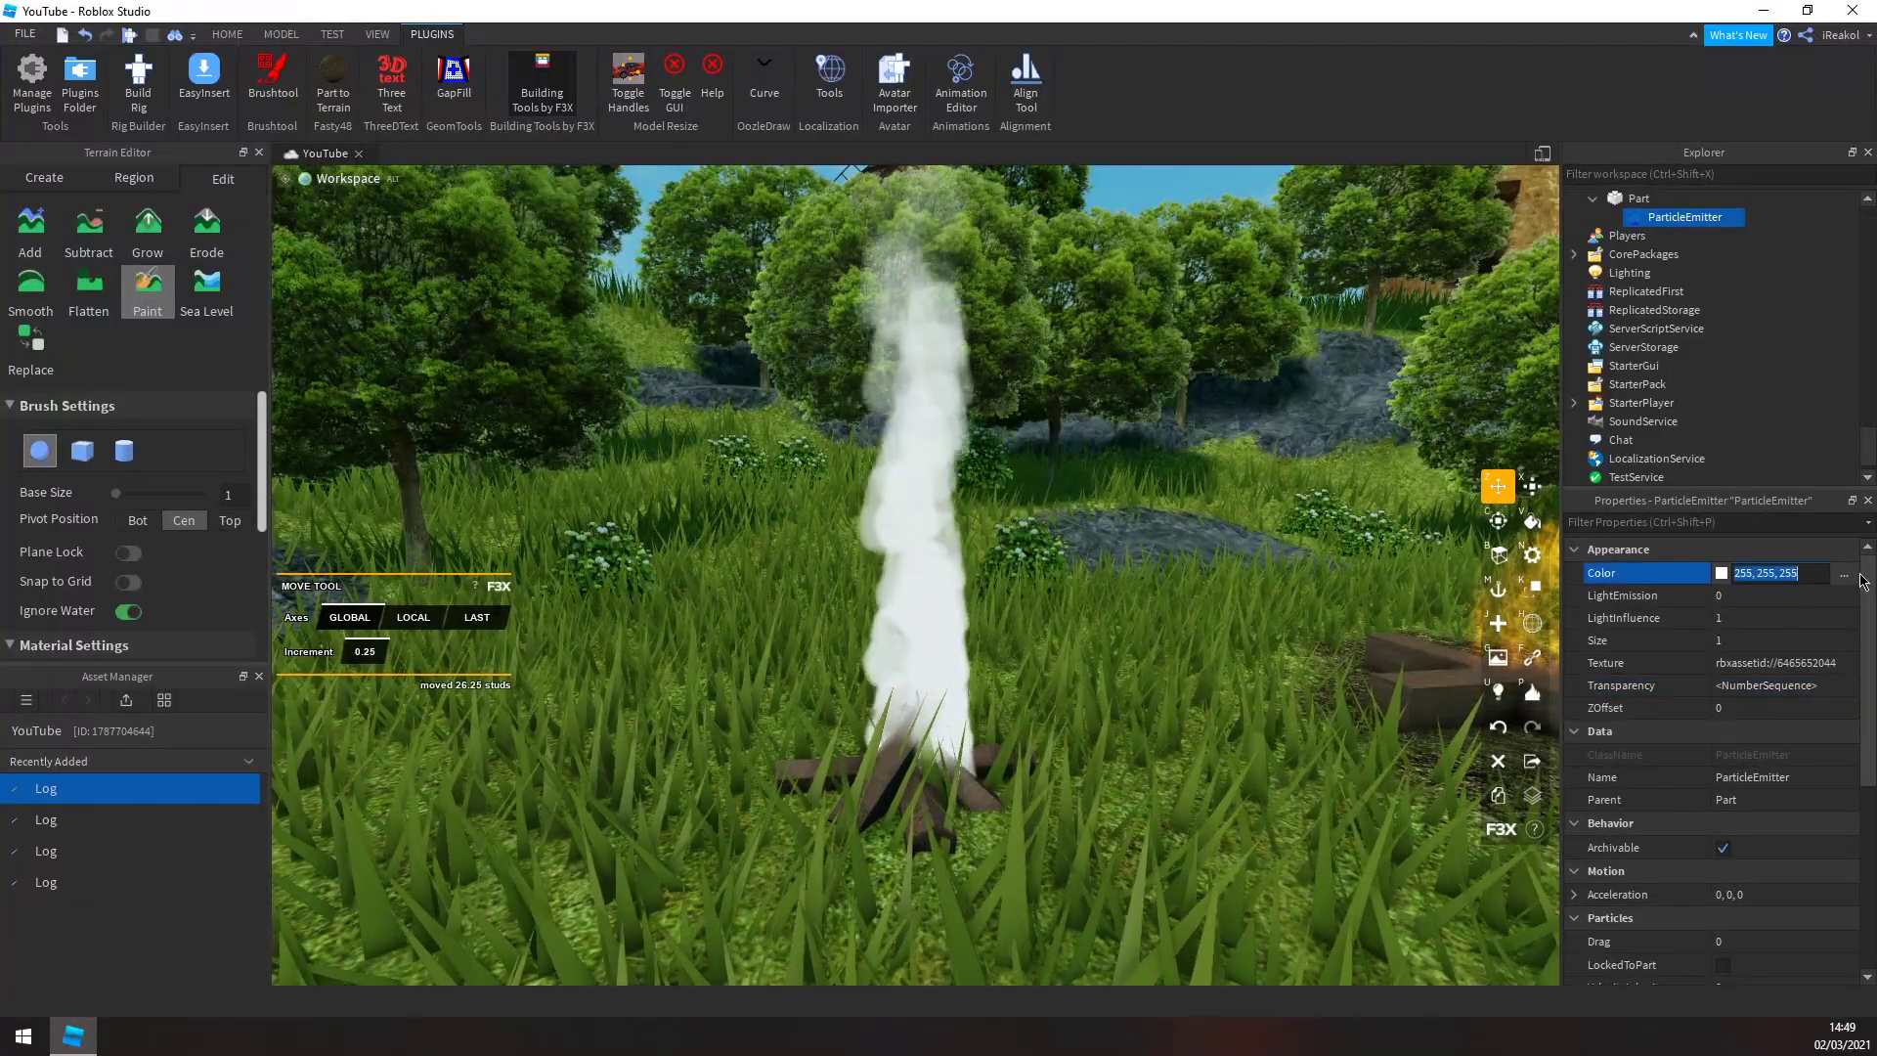
{"action": "left_click", "coordinate": [1847, 577]}
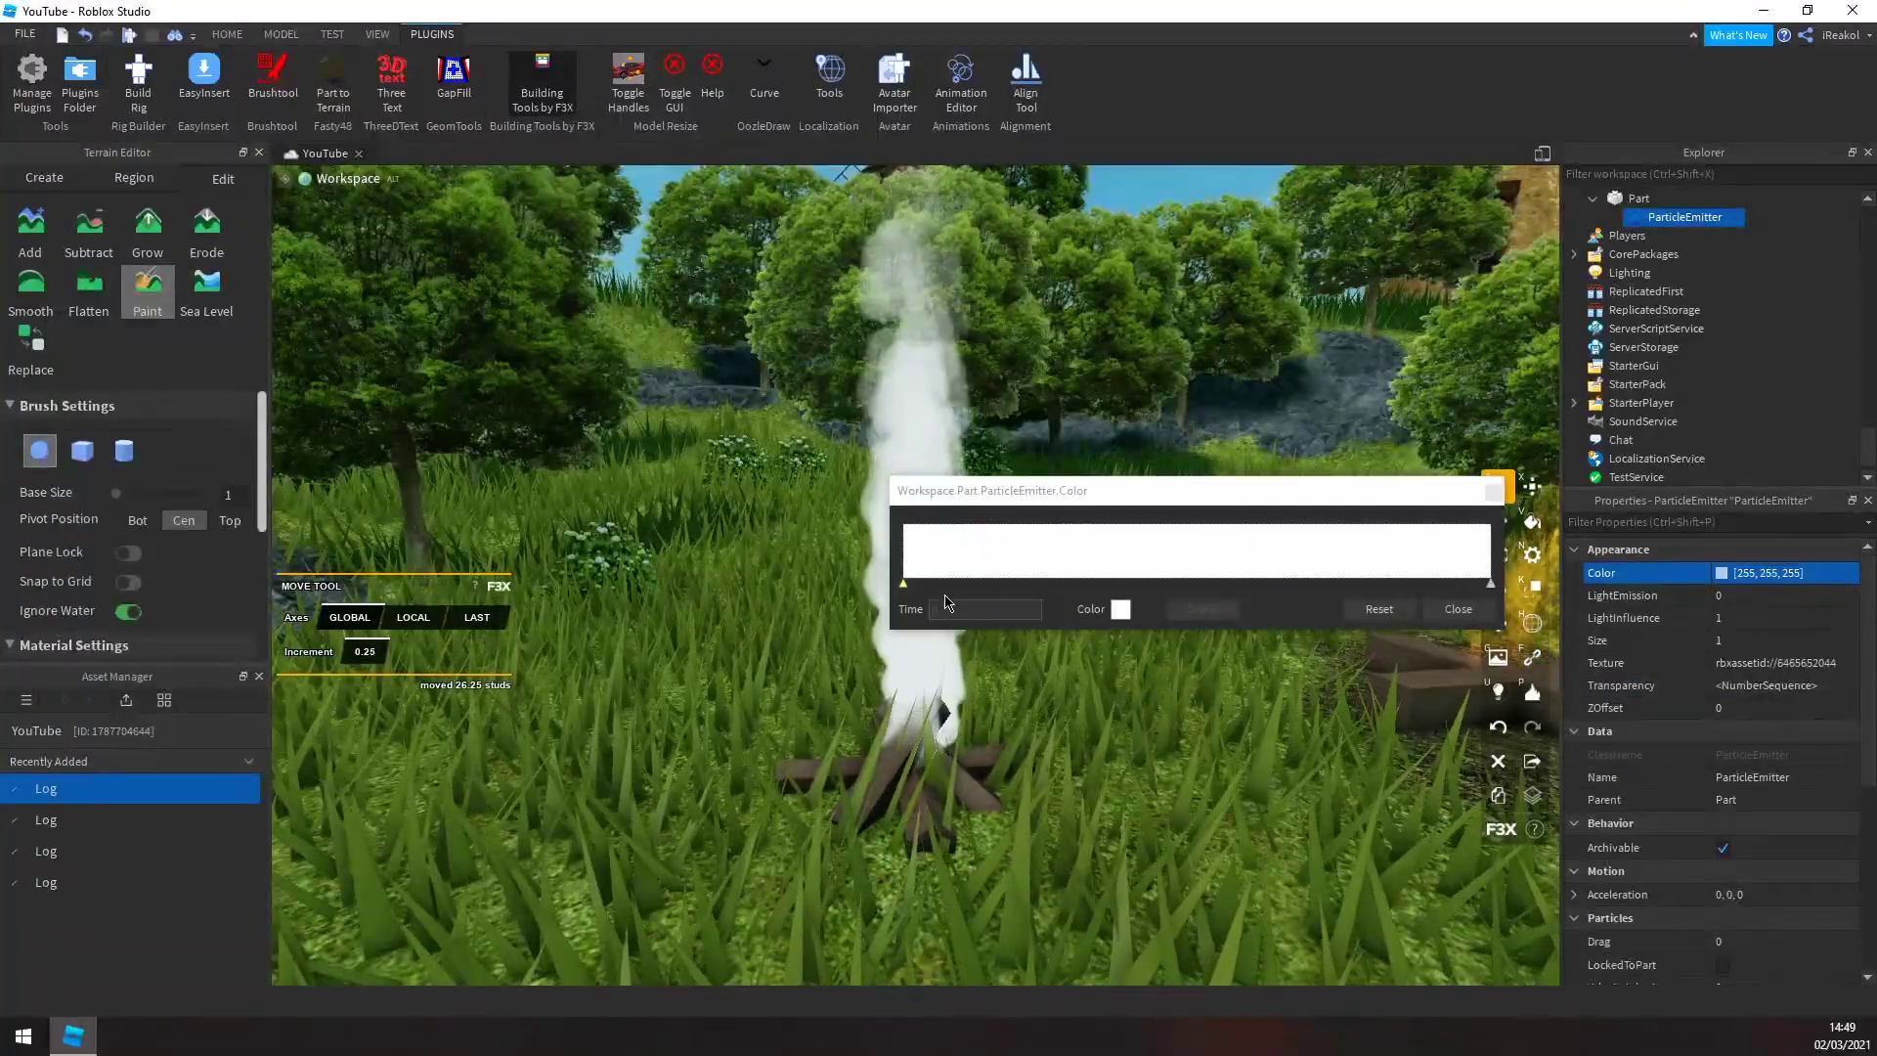
{"action": "left_click", "coordinate": [1121, 610]}
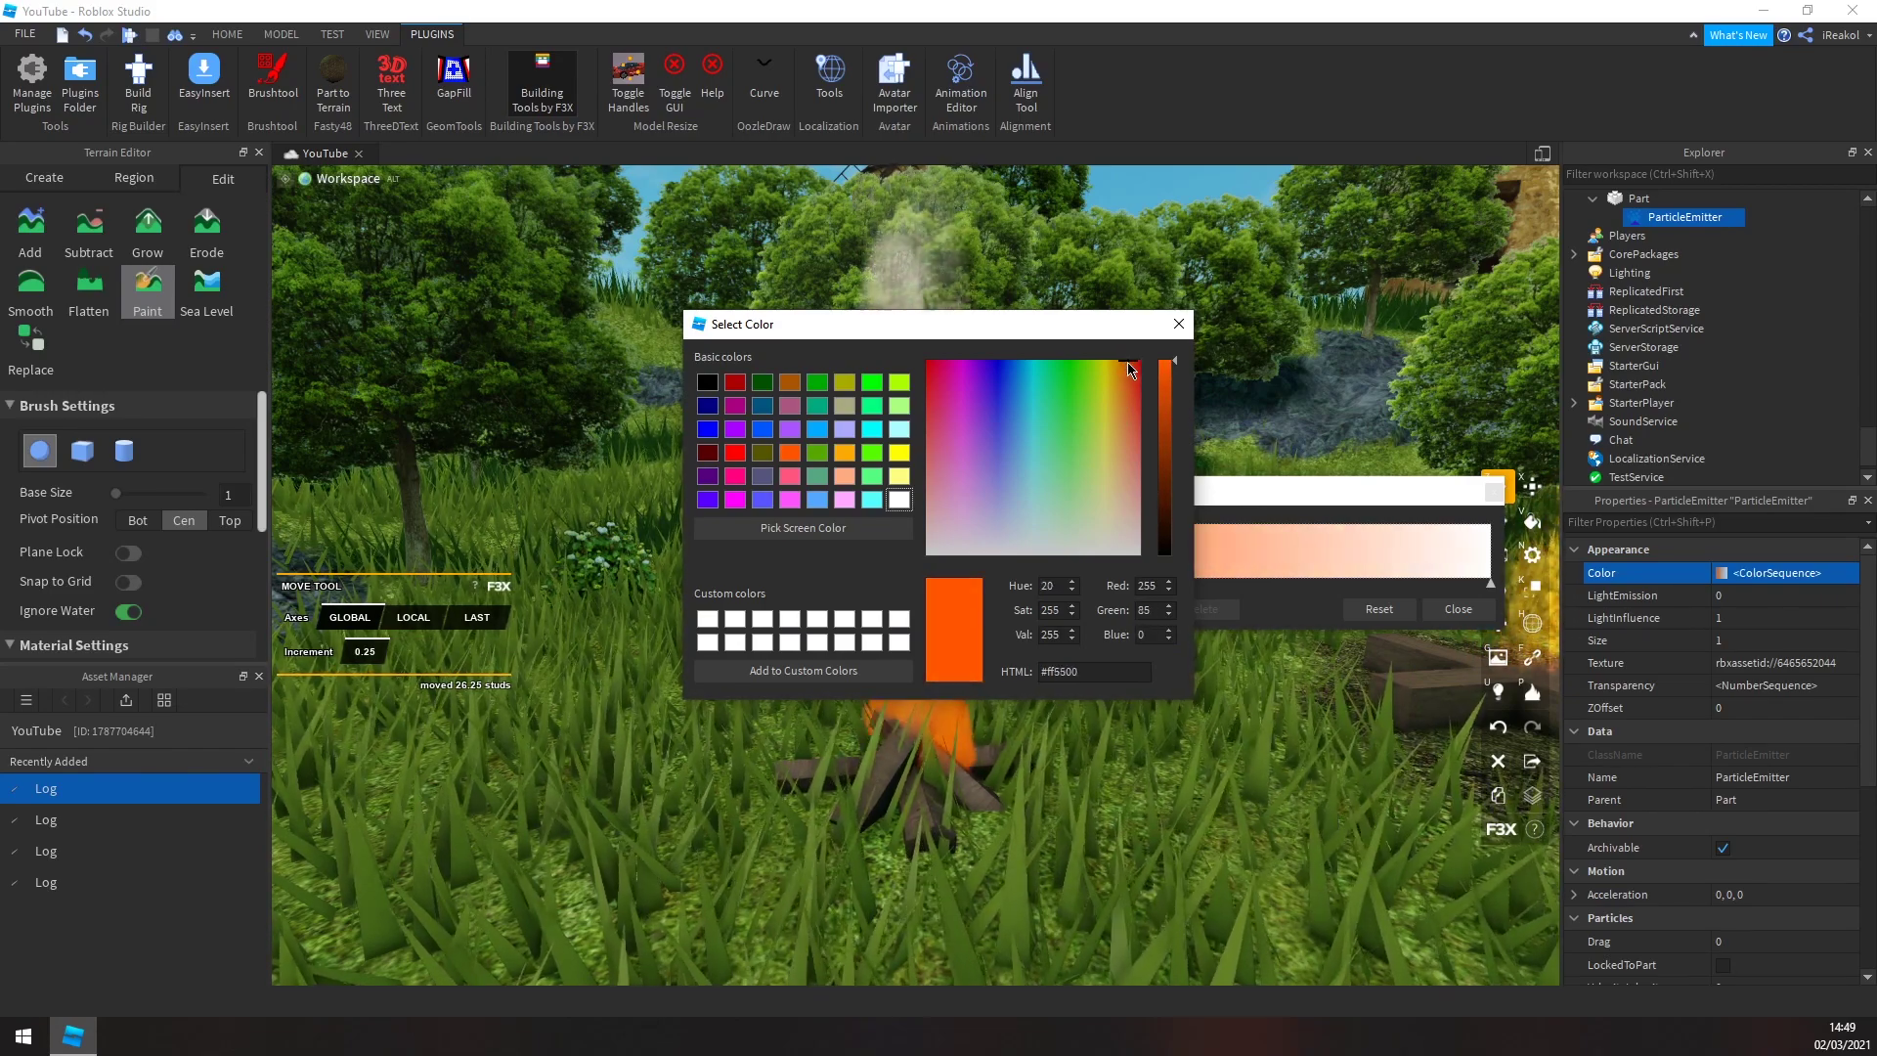
{"action": "left_click", "coordinate": [1179, 323]}
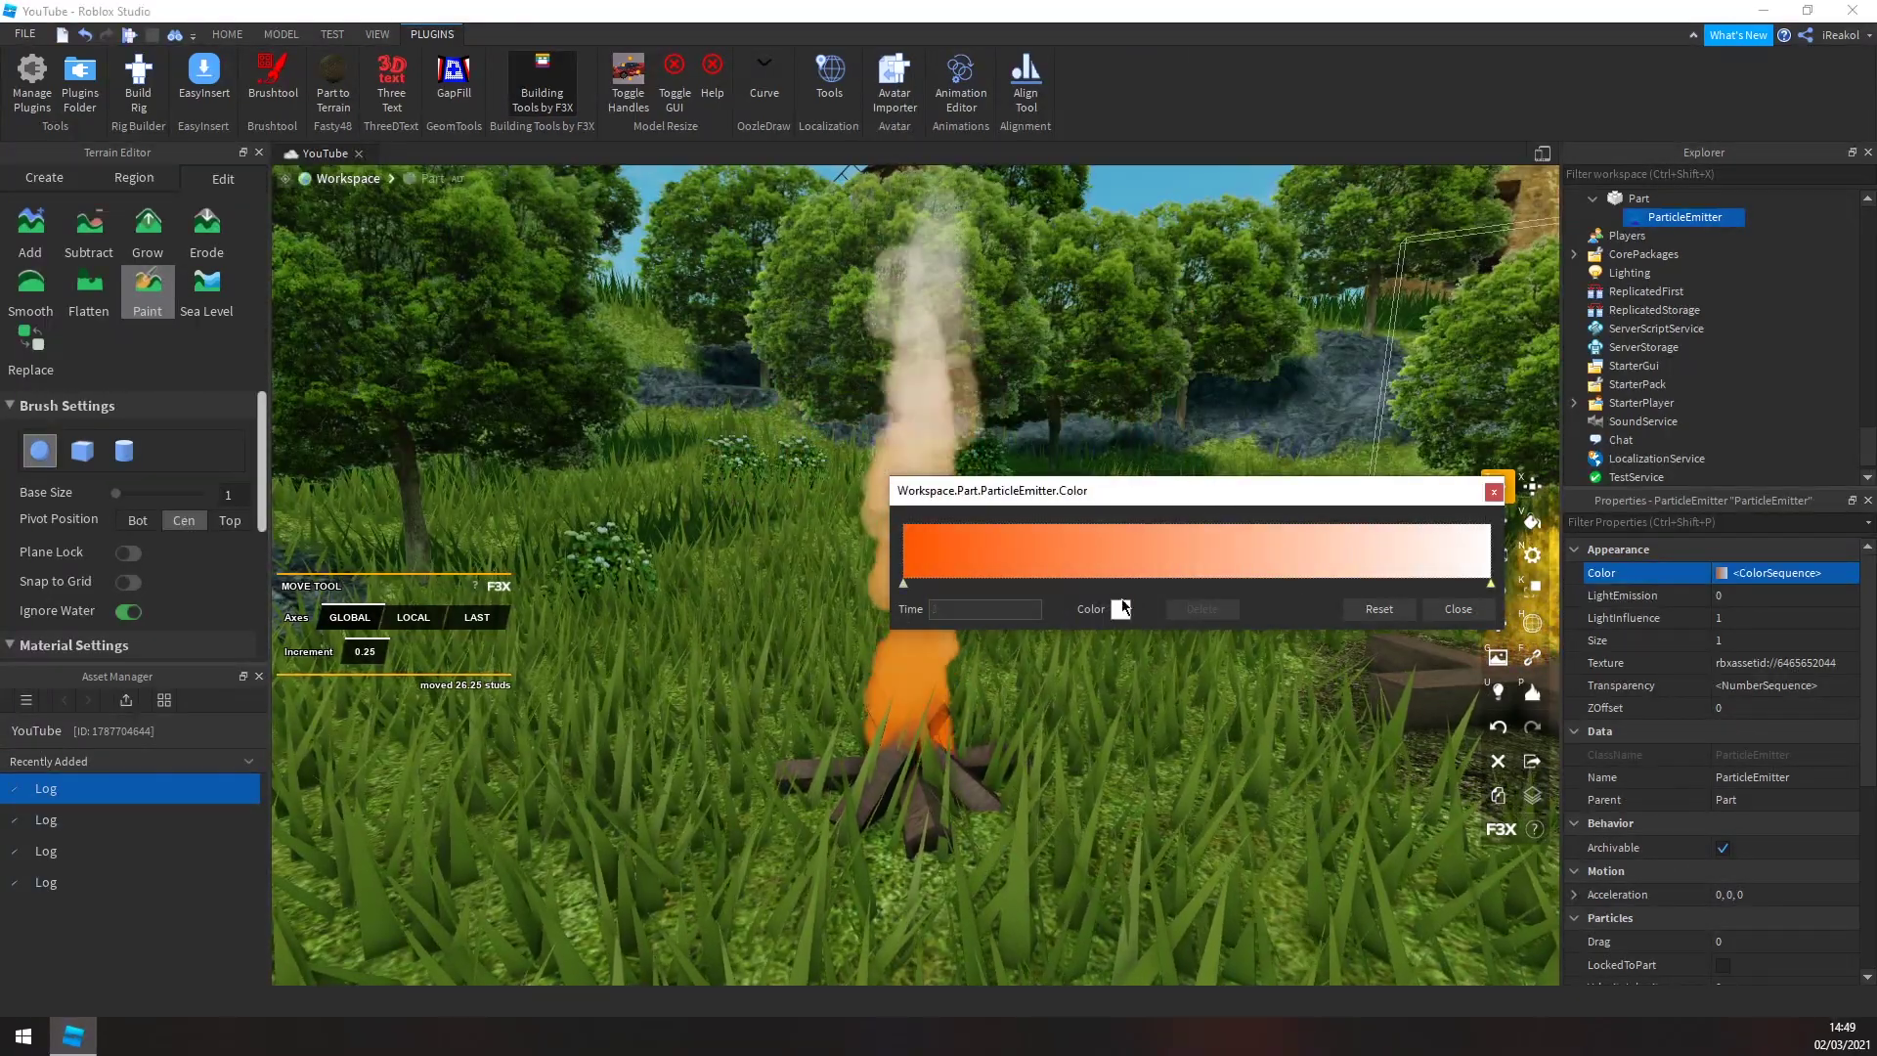
- Set the end of the ParticleEmitter's Color sequence to yellow #ffe342 and its LightEmission to 1
{"action": "left_click", "coordinate": [1120, 609]}
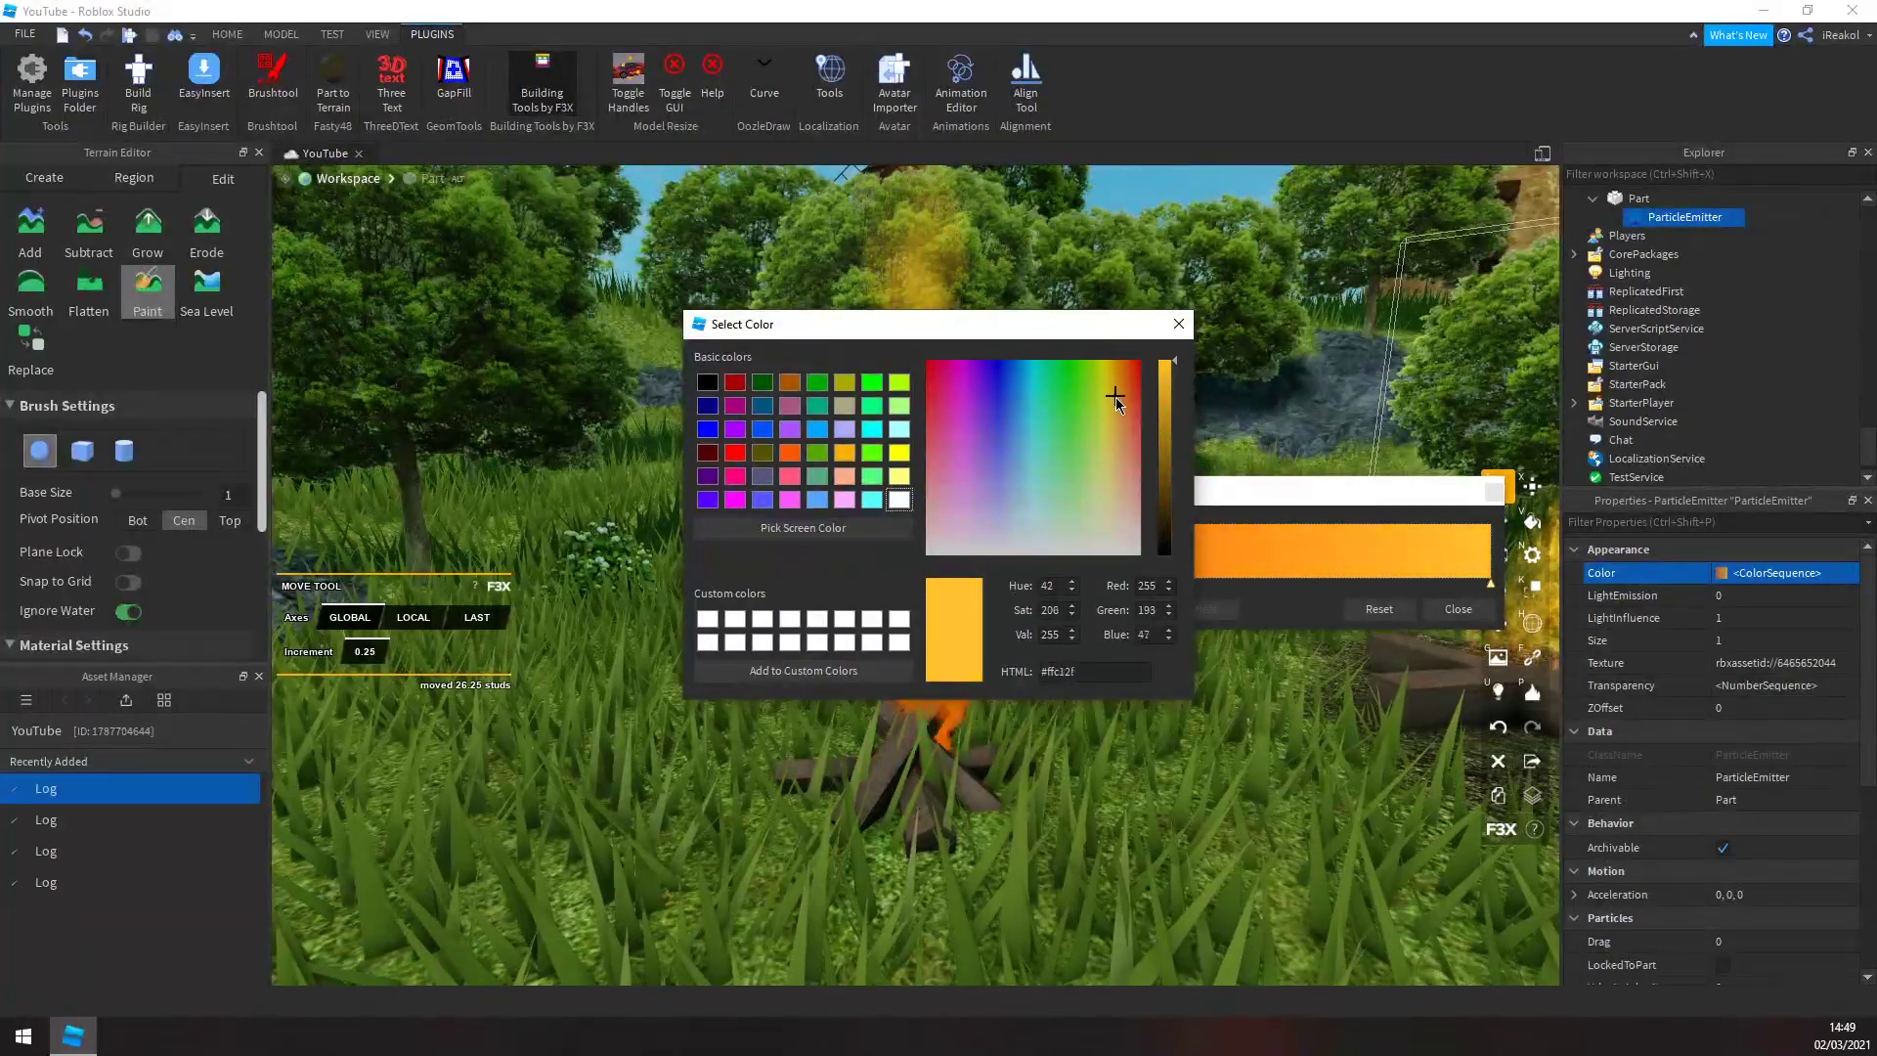
{"action": "left_click_drag", "start_coordinate": [1012, 326], "coordinate": [697, 711]}
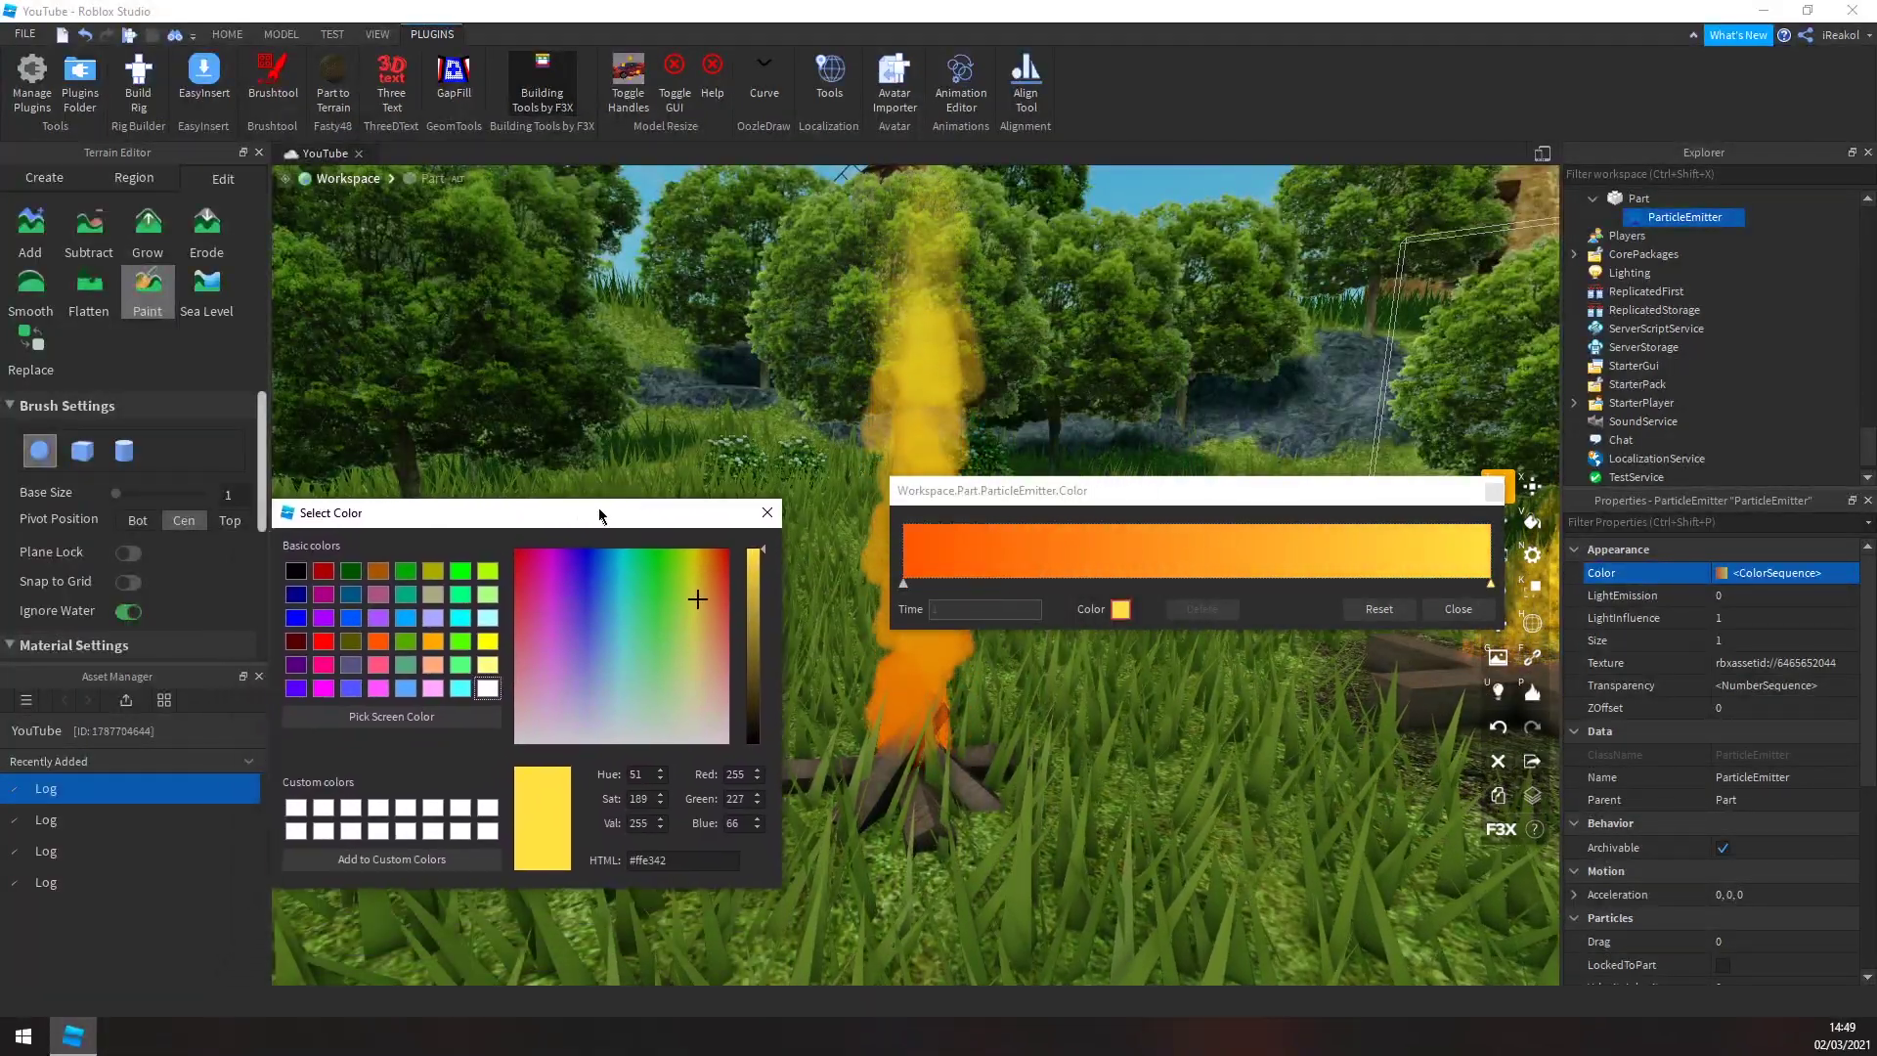
{"action": "left_click_drag", "start_coordinate": [600, 515], "coordinate": [609, 415]}
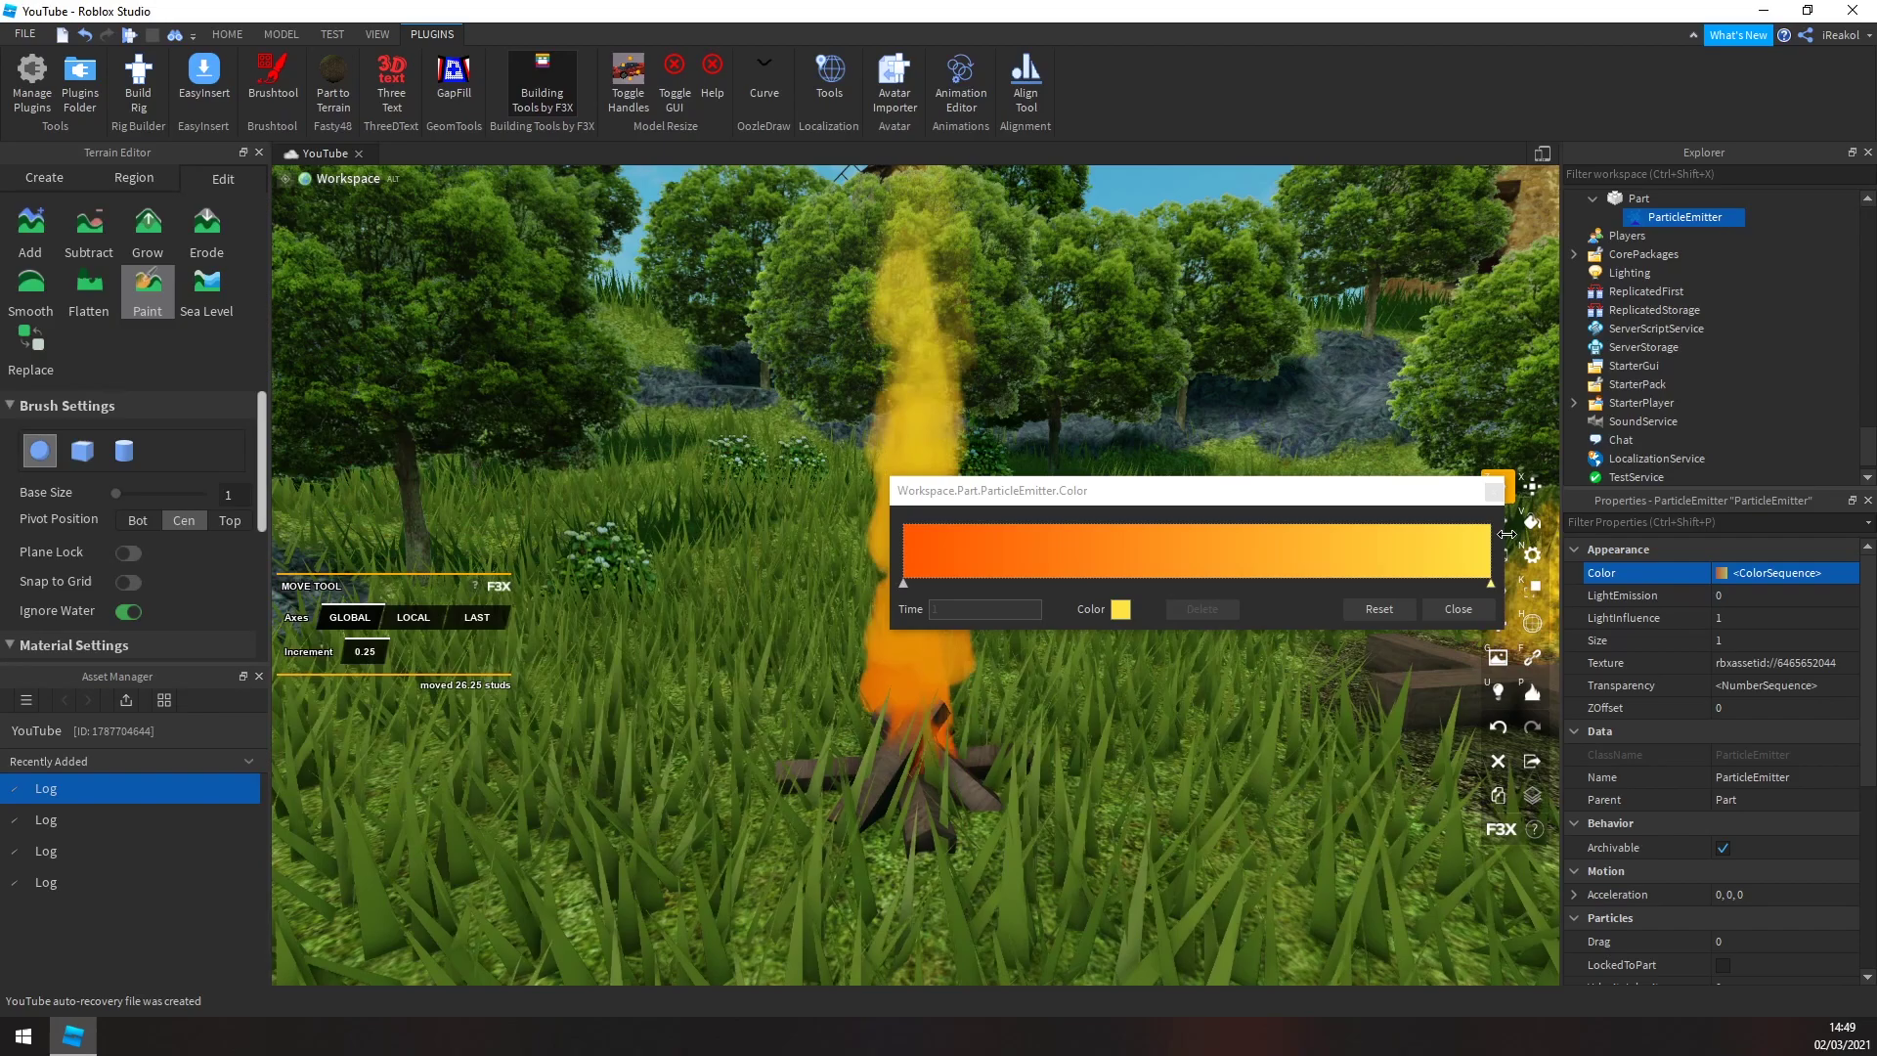
{"action": "left_click", "coordinate": [1456, 610]}
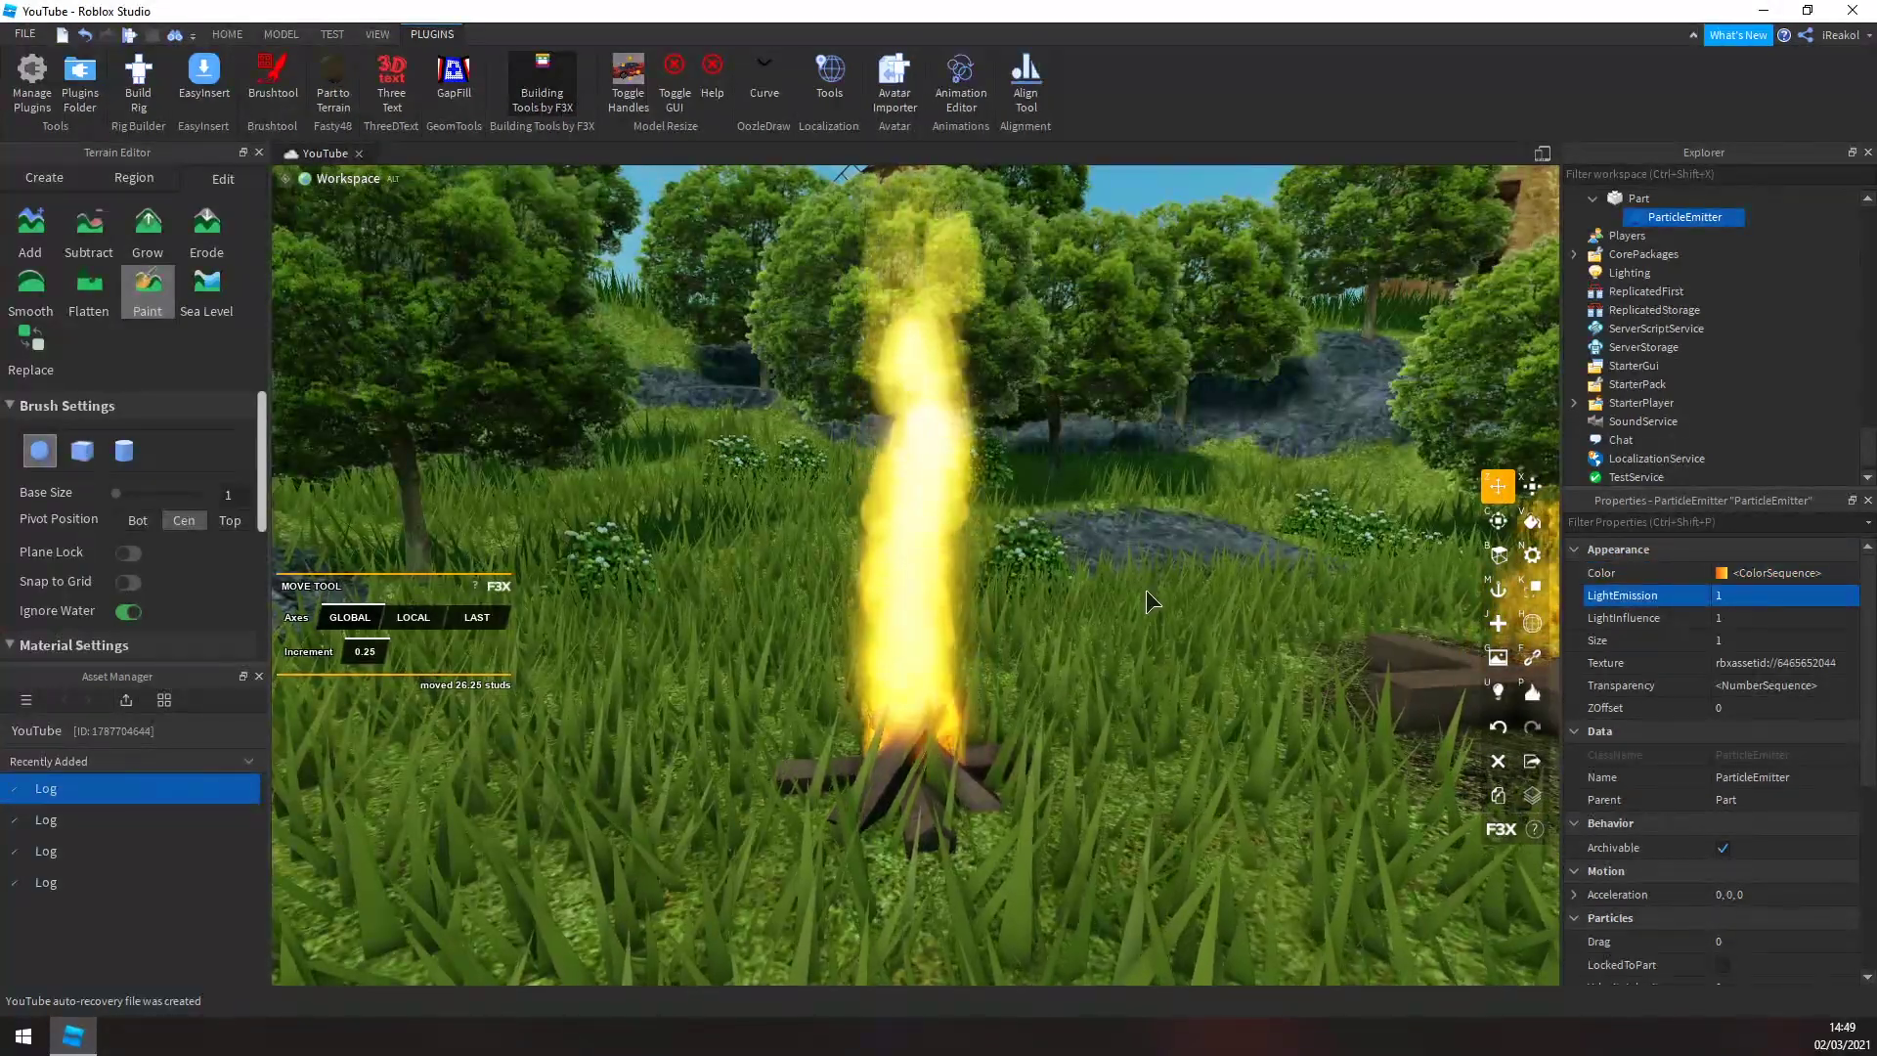
{"action": "scroll", "coordinate": [1147, 591], "scroll_direction": "down", "scroll_amount": 4}
{"action": "scroll", "coordinate": [1147, 591], "scroll_direction": "up", "scroll_amount": 4}
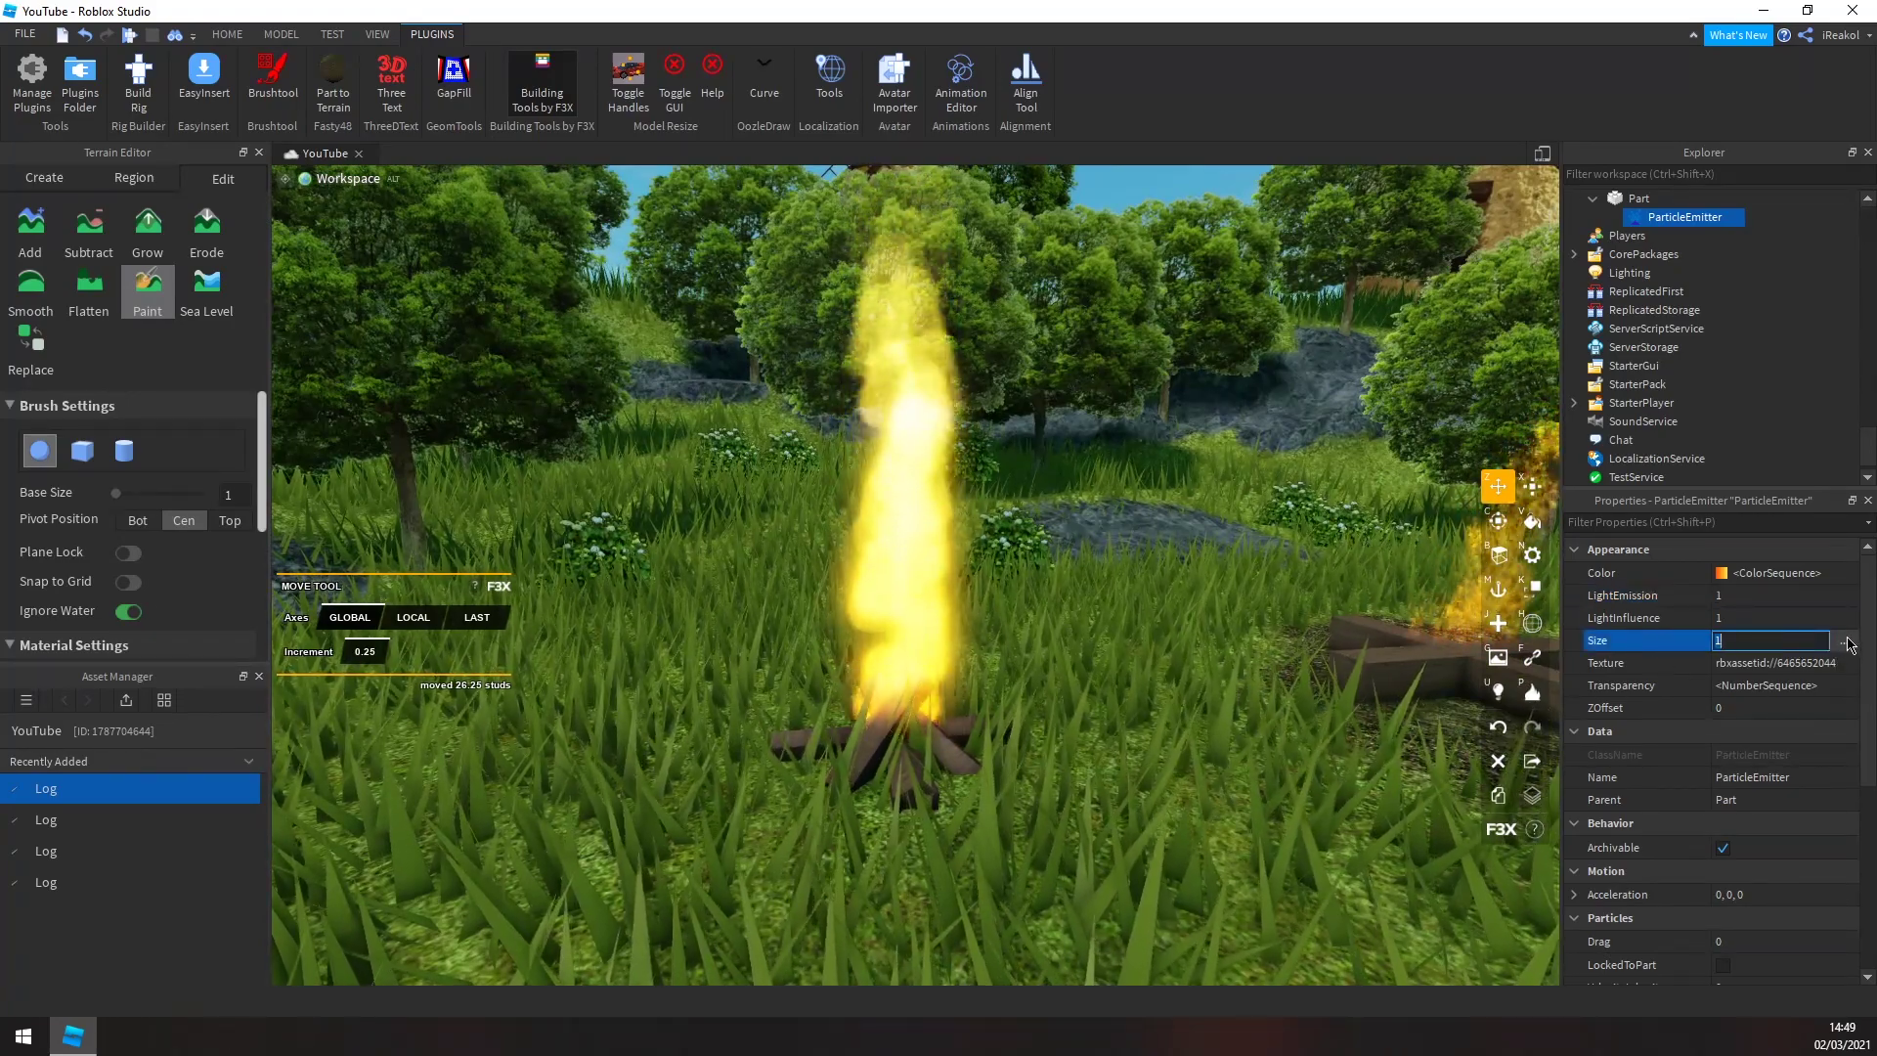
- Edit the ParticleEmitter's Size graph so the particles start at about 1.75 and shrink towards the end of their lifetime
{"action": "left_click", "coordinate": [1847, 642]}
{"action": "left_click_drag", "start_coordinate": [766, 447], "coordinate": [1100, 525]}
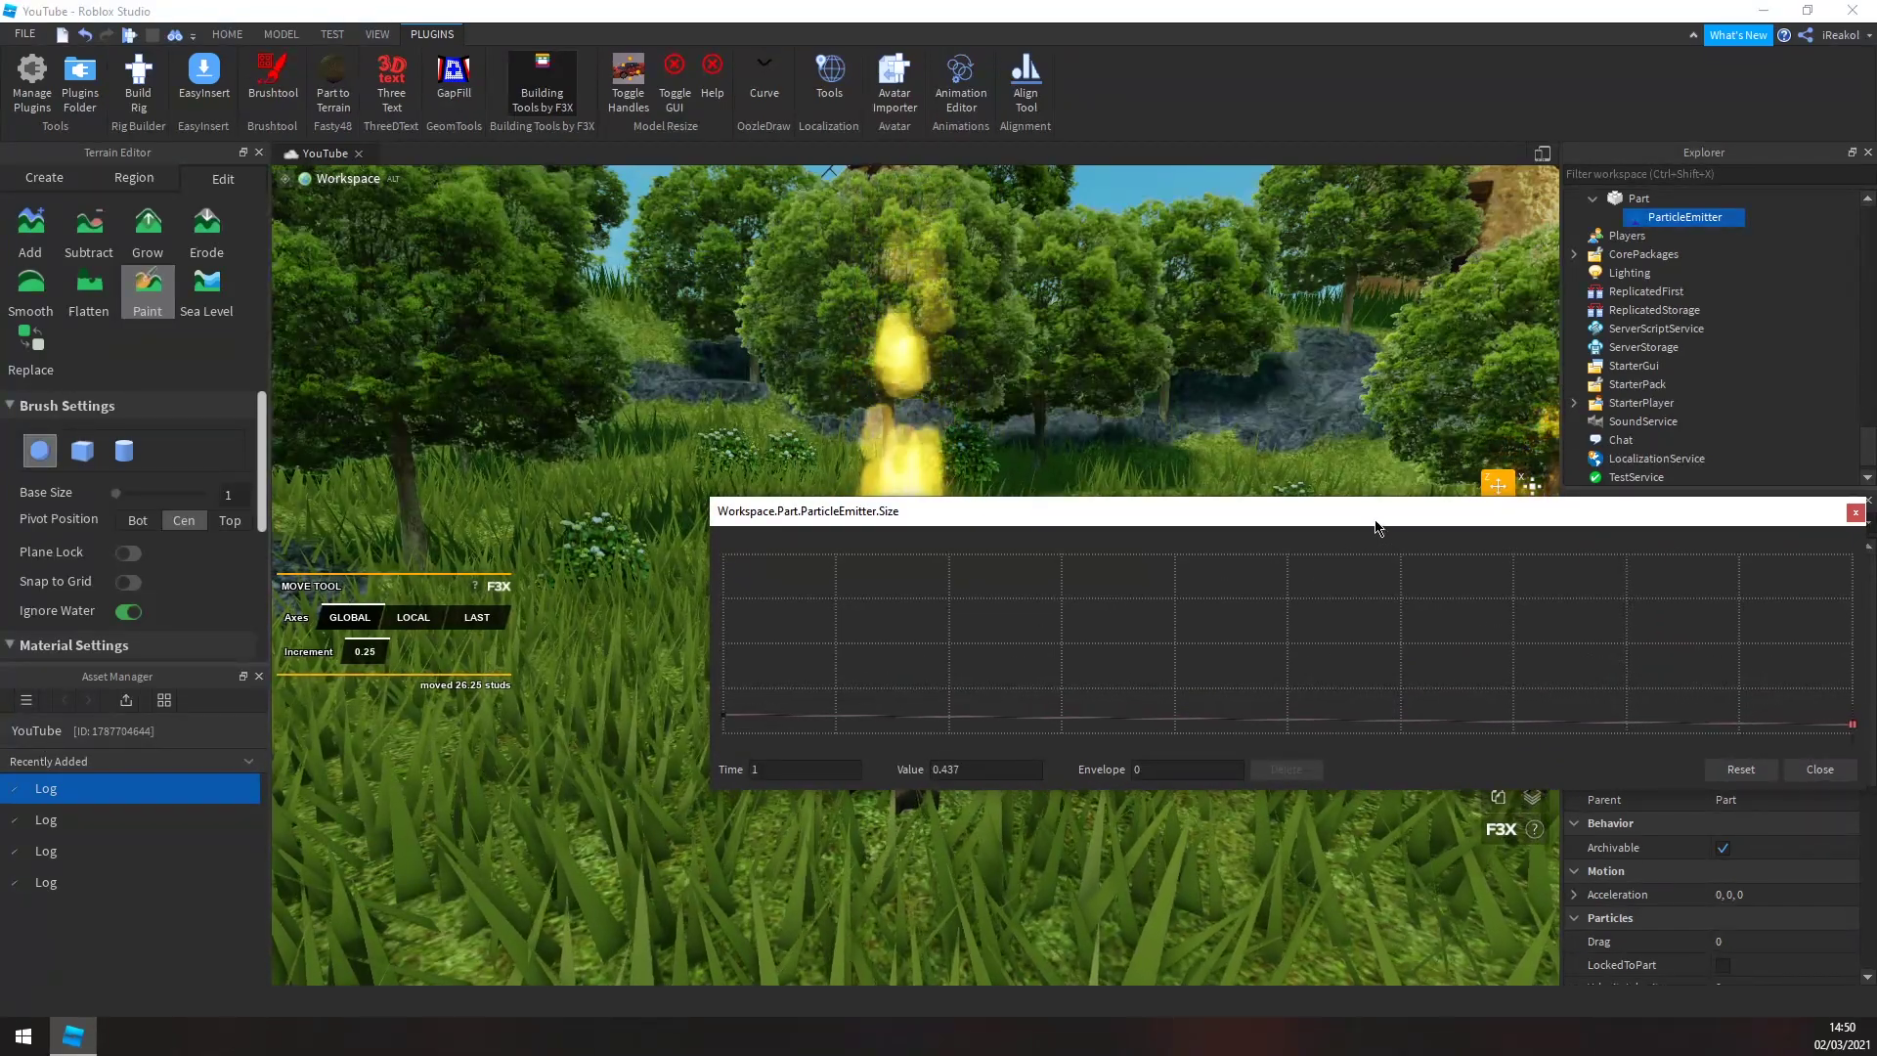
{"action": "left_click_drag", "start_coordinate": [1377, 528], "coordinate": [1381, 380]}
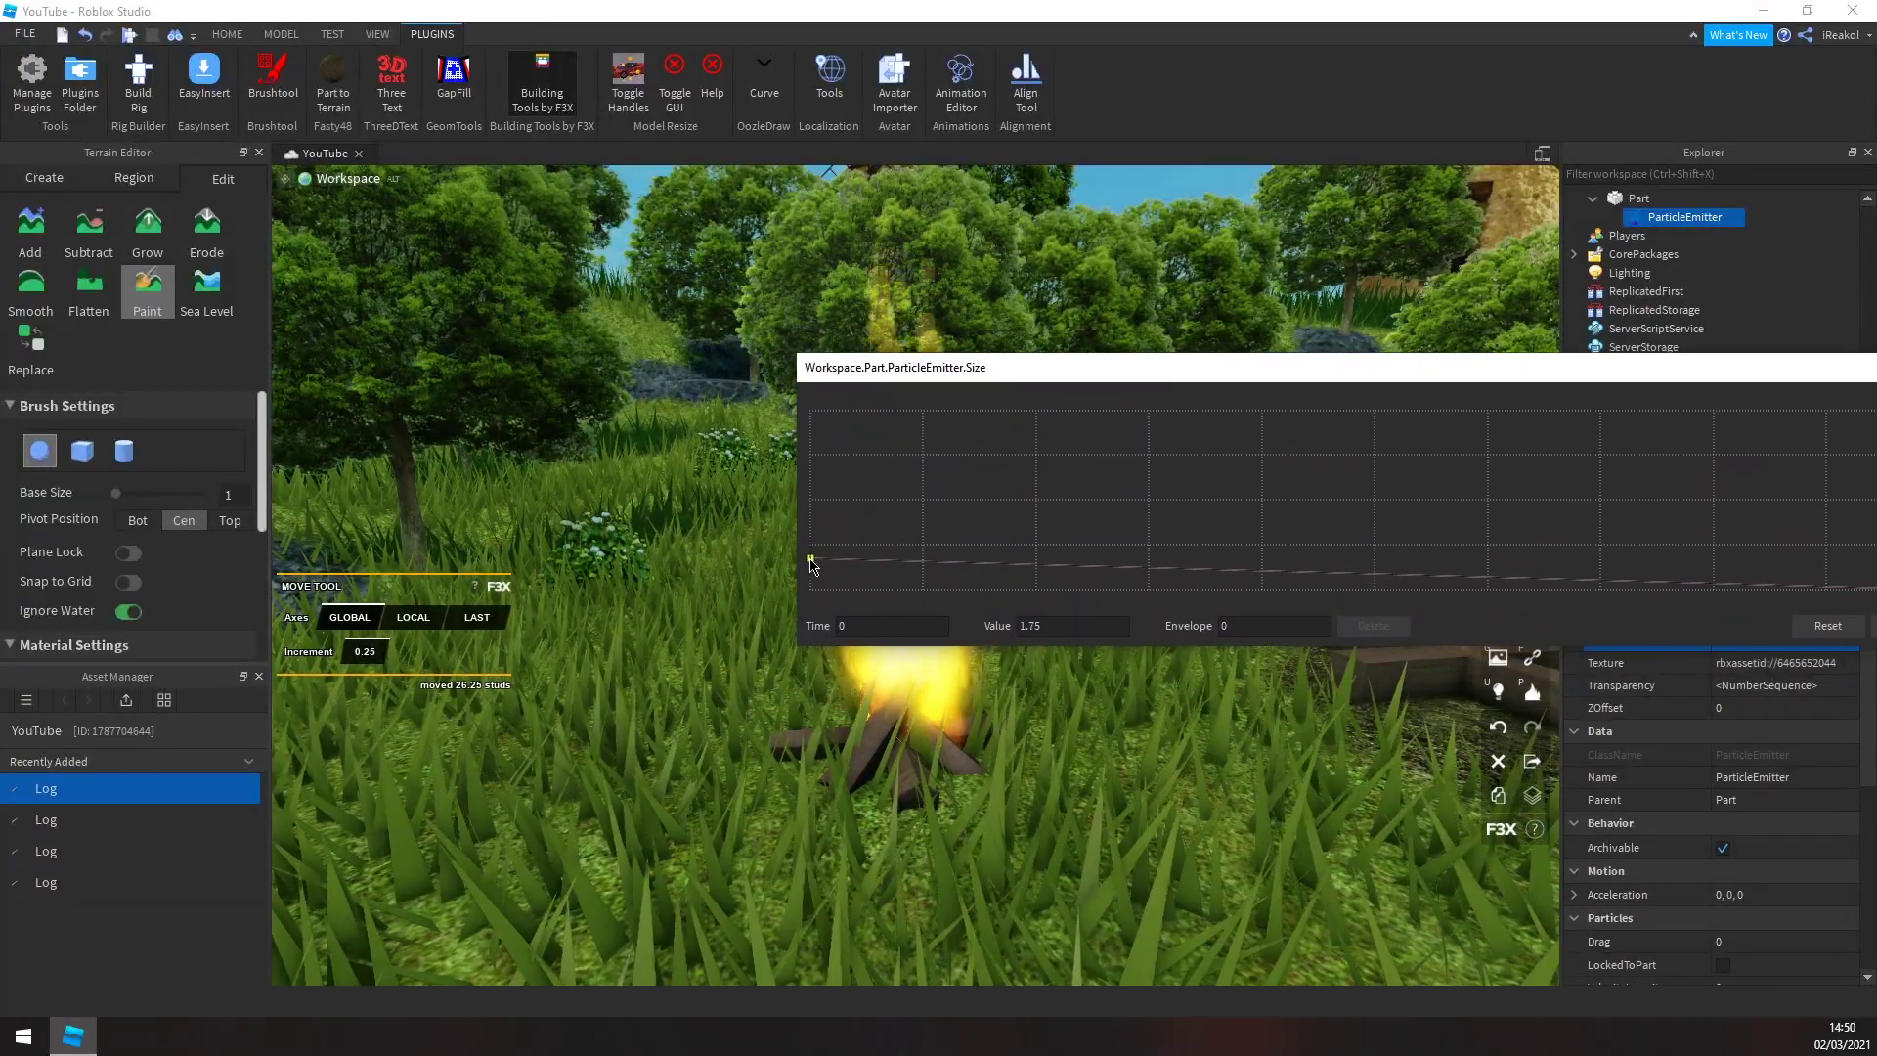
{"action": "left_click_drag", "start_coordinate": [1024, 376], "coordinate": [557, 401]}
{"action": "left_click", "coordinate": [1426, 653]}
{"action": "right_click_drag", "start_coordinate": [1066, 712], "coordinate": [1066, 711]}
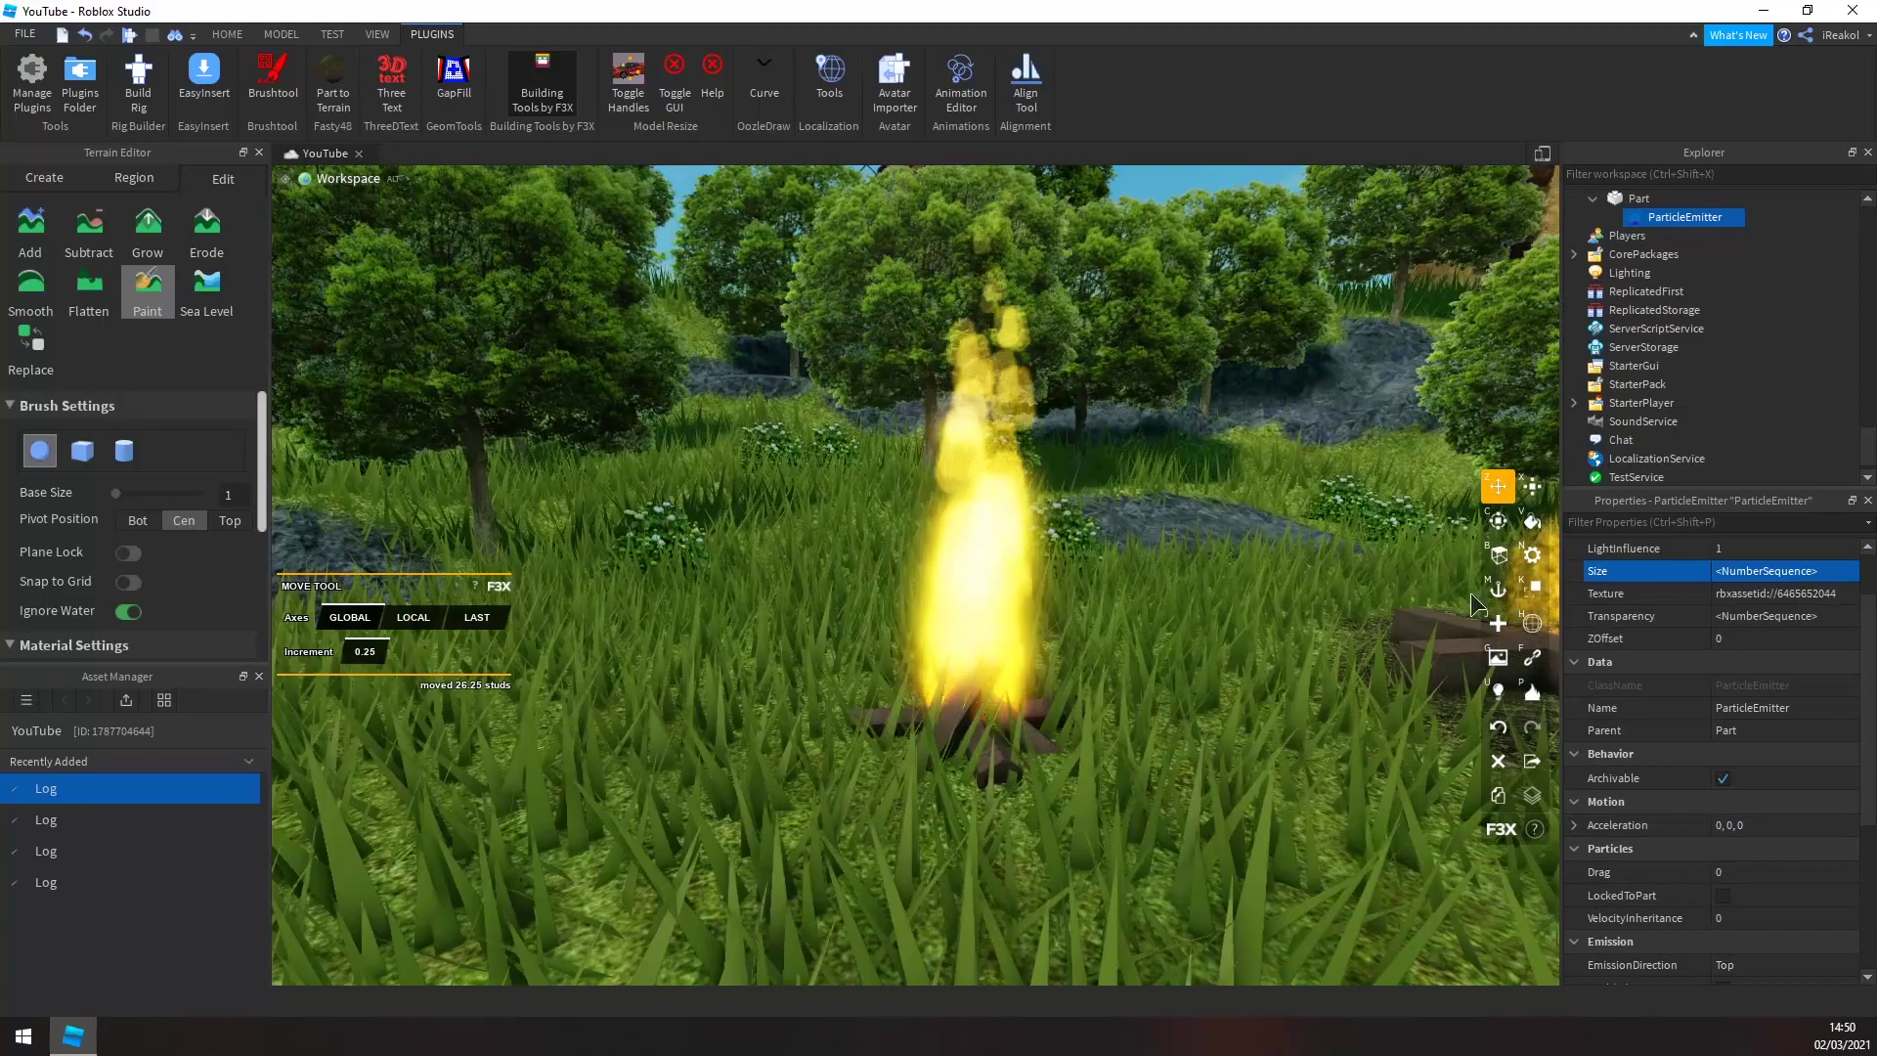
- Set the ParticleEmitter's Acceleration to 1, 0, 2 so the flames drift sideways
{"action": "left_click", "coordinate": [1764, 826]}
{"action": "key", "text": "BackSpace"}
{"action": "type", "text": "2"}
{"action": "key", "text": "Return"}
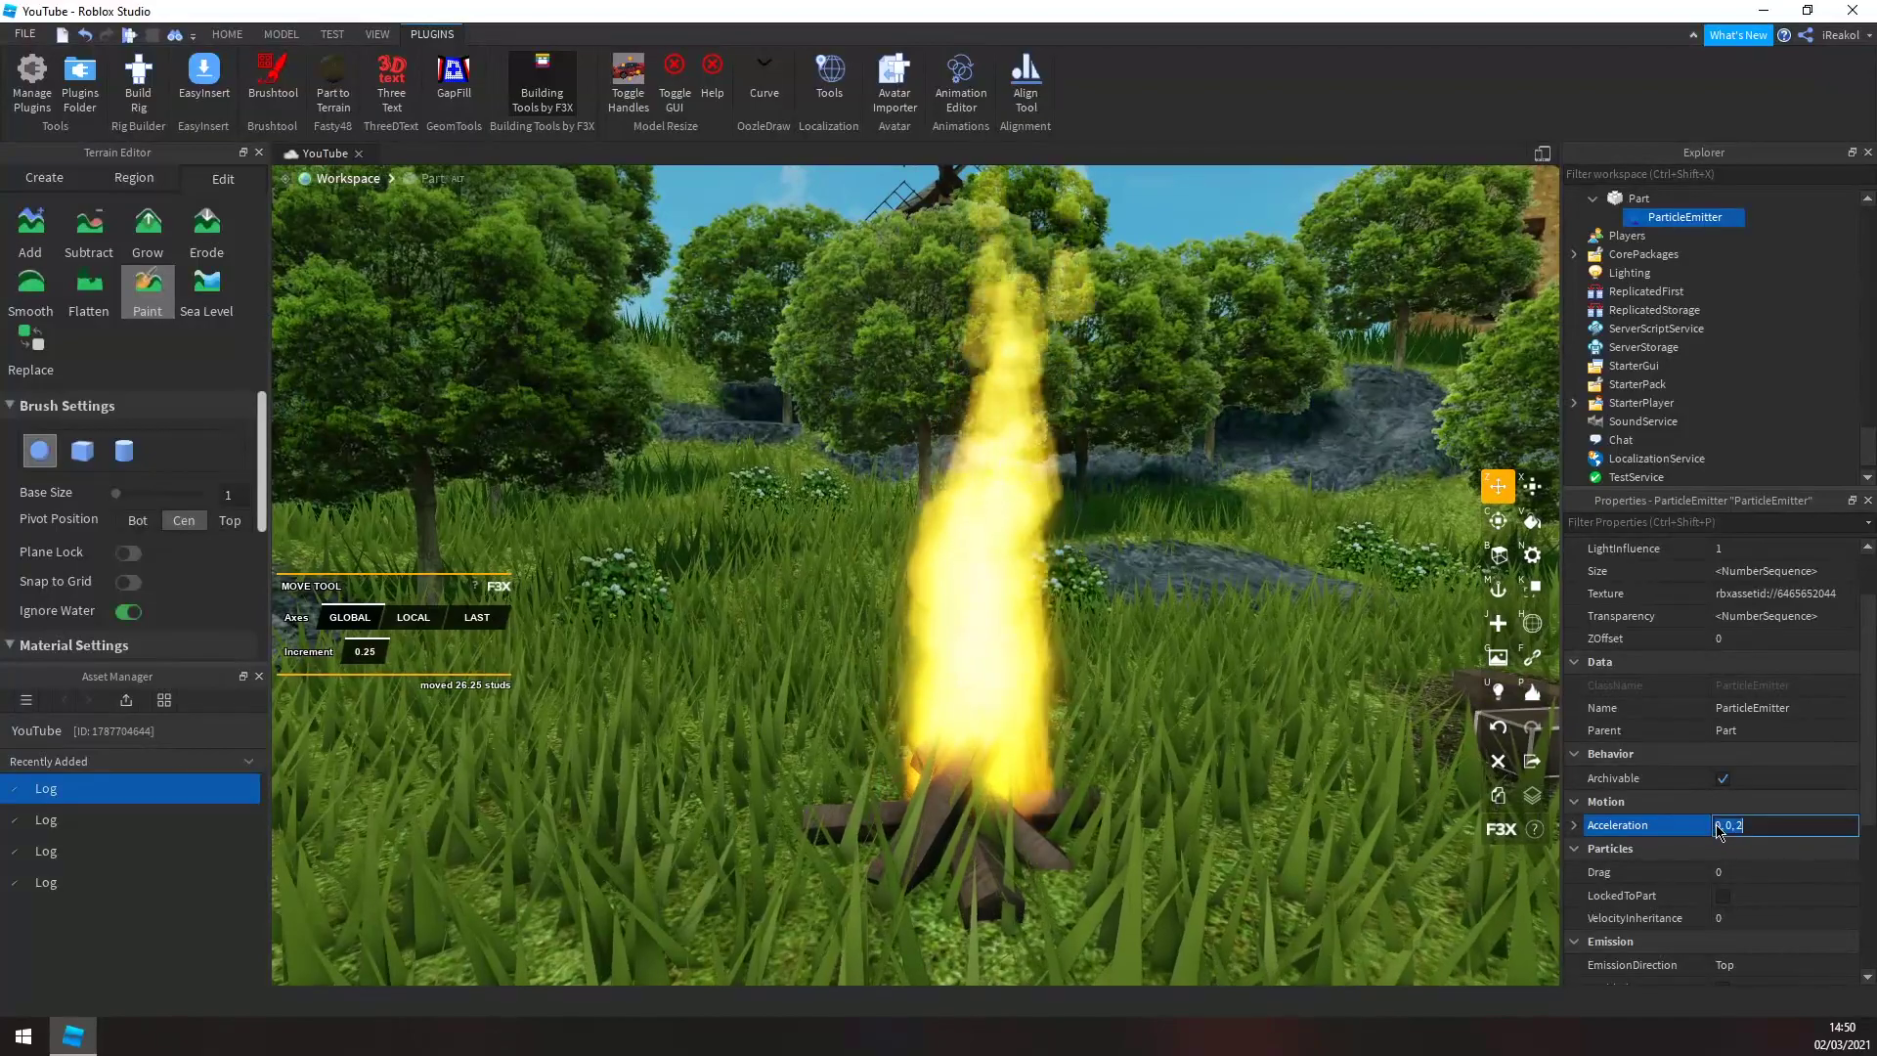
{"action": "left_click", "coordinate": [1743, 824]}
{"action": "key", "text": "BackSpace"}
{"action": "type", "text": "1"}
{"action": "key", "text": "Return"}
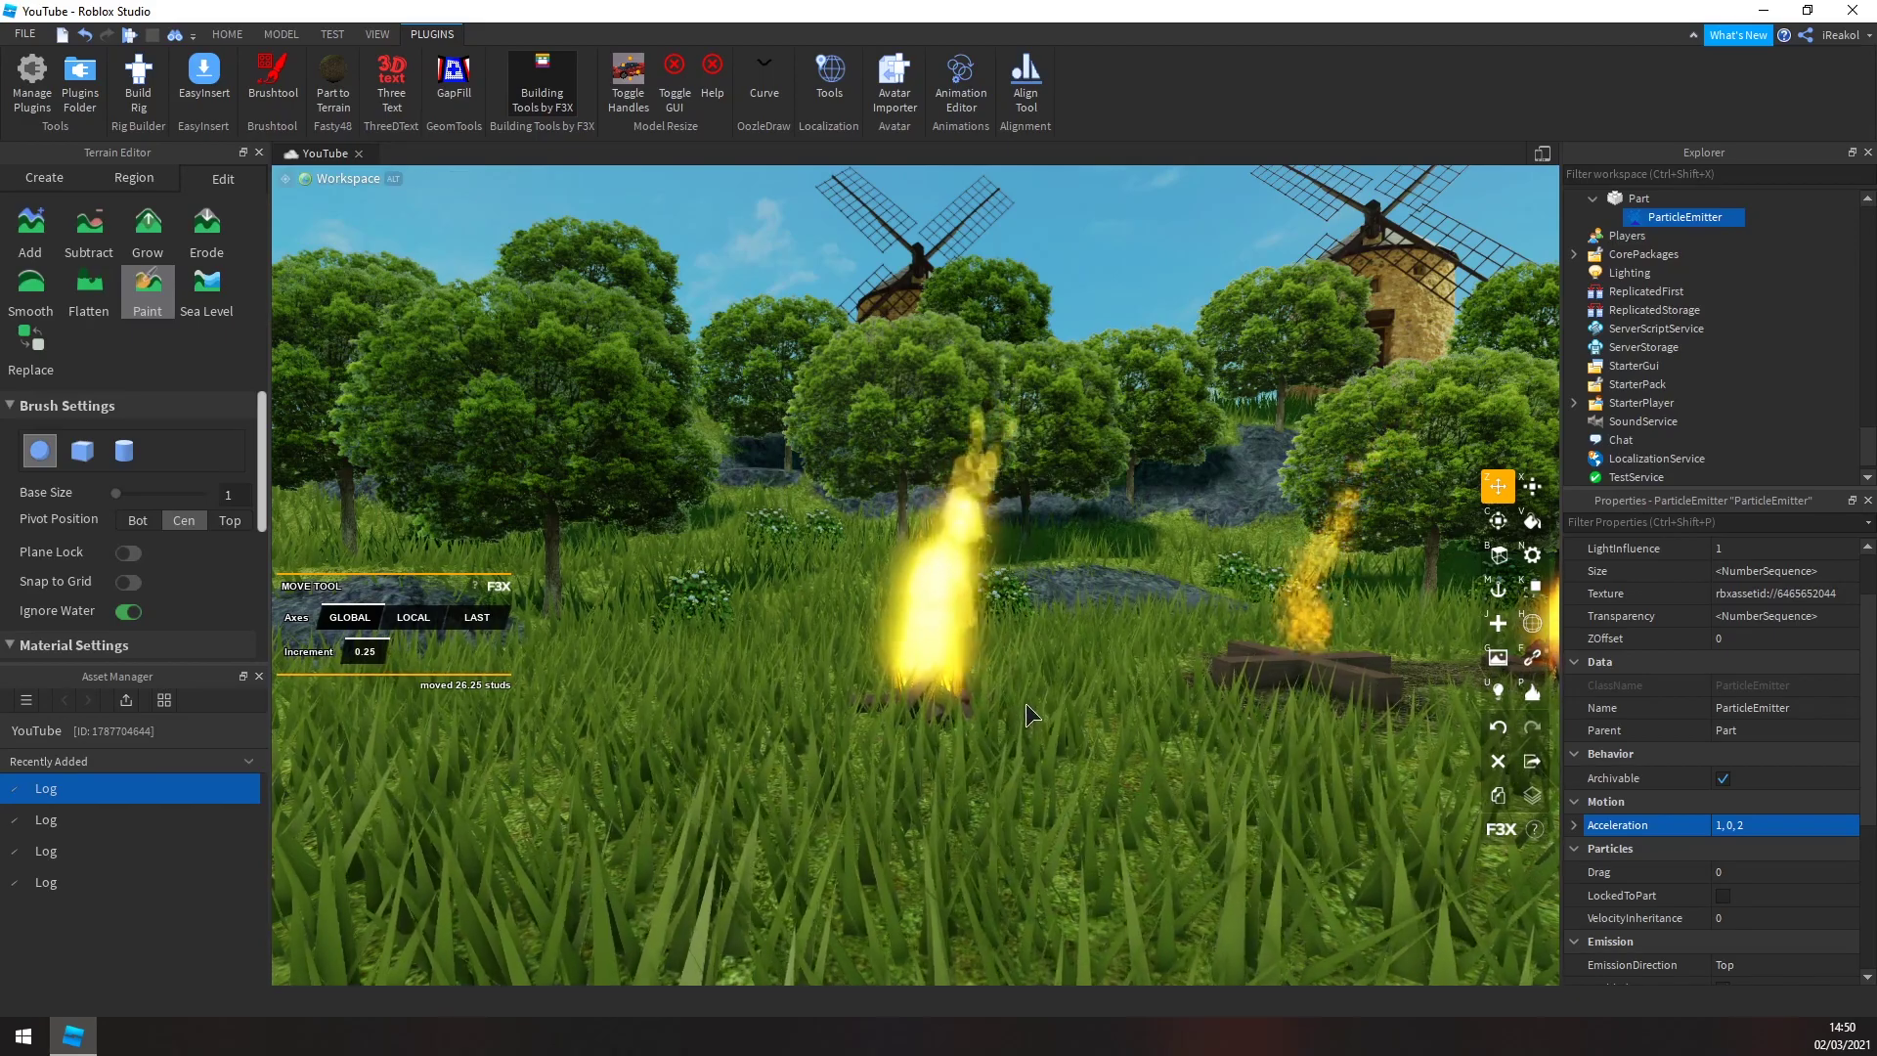
- Examine the finished campfire's flames, smoke and sparks from several distances and compare it with the neighbouring campfires
{"action": "key", "text": "f"}
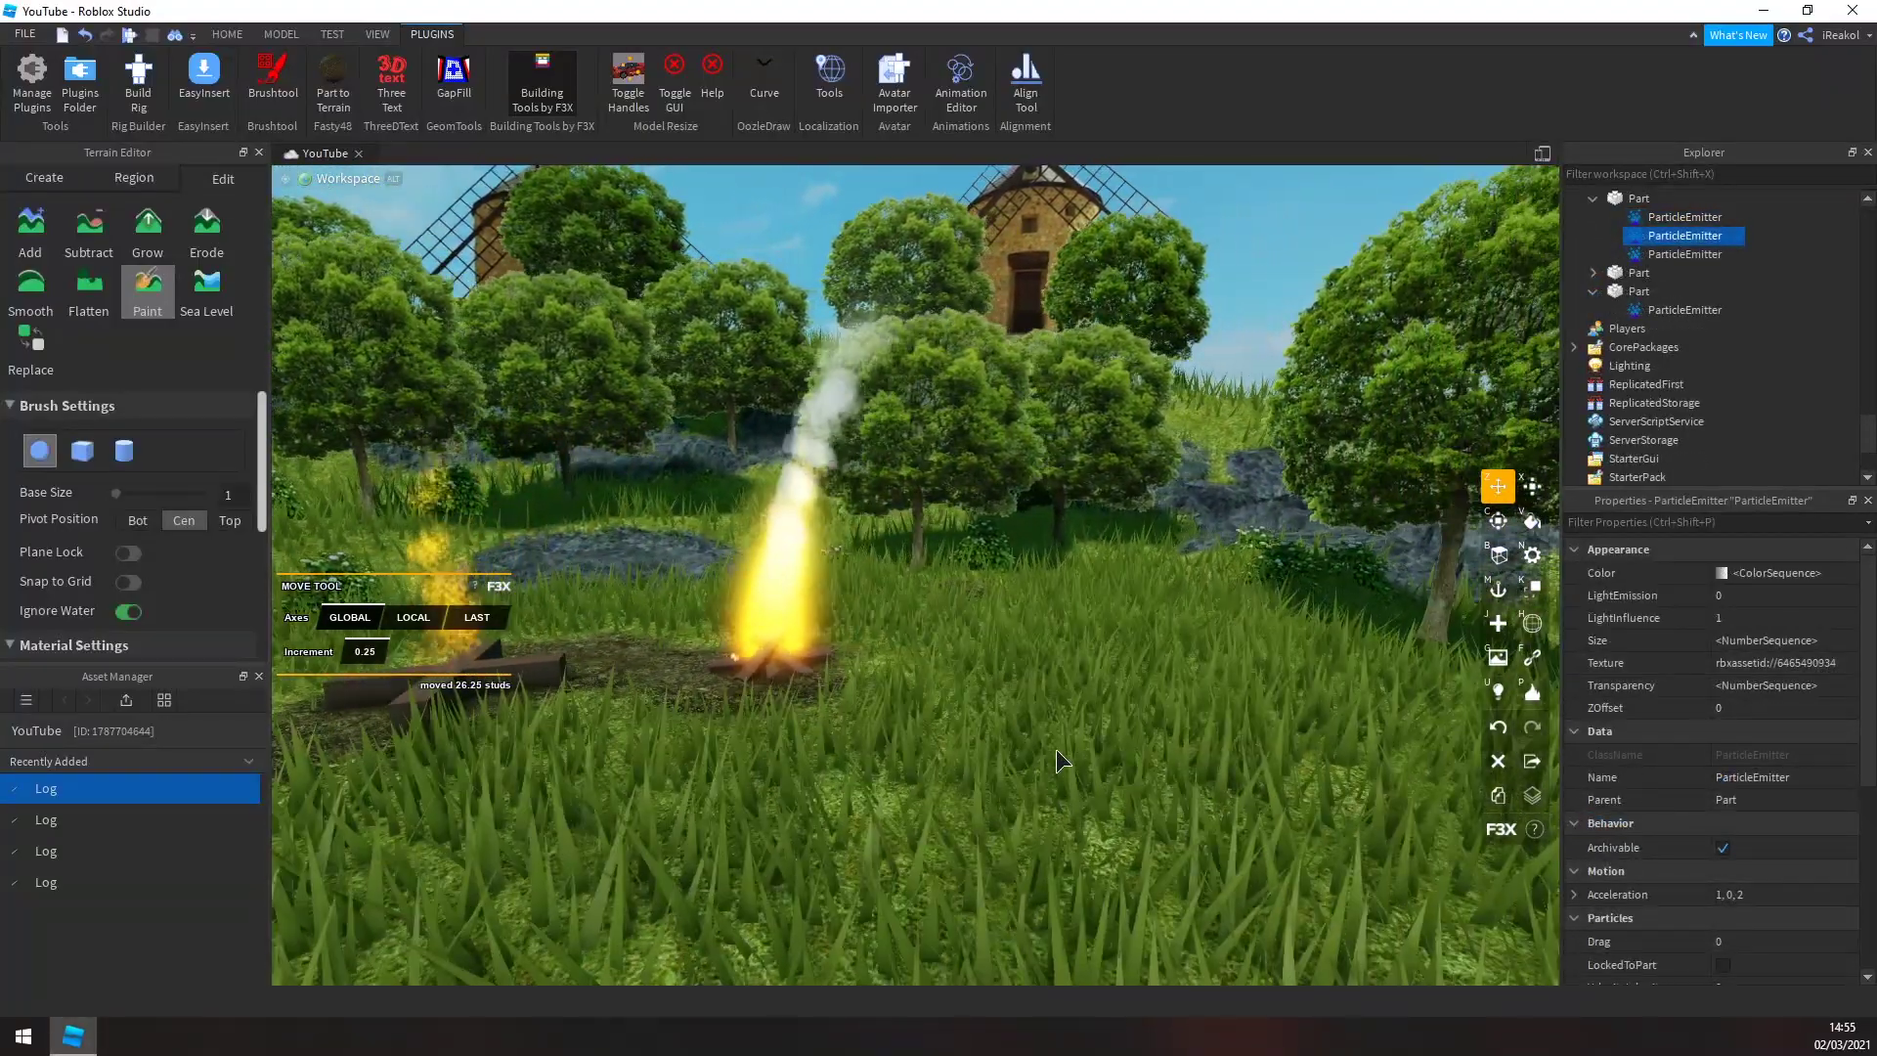
{"action": "right_click_drag", "start_coordinate": [1056, 749], "coordinate": [999, 688]}
{"action": "key", "text": "w"}
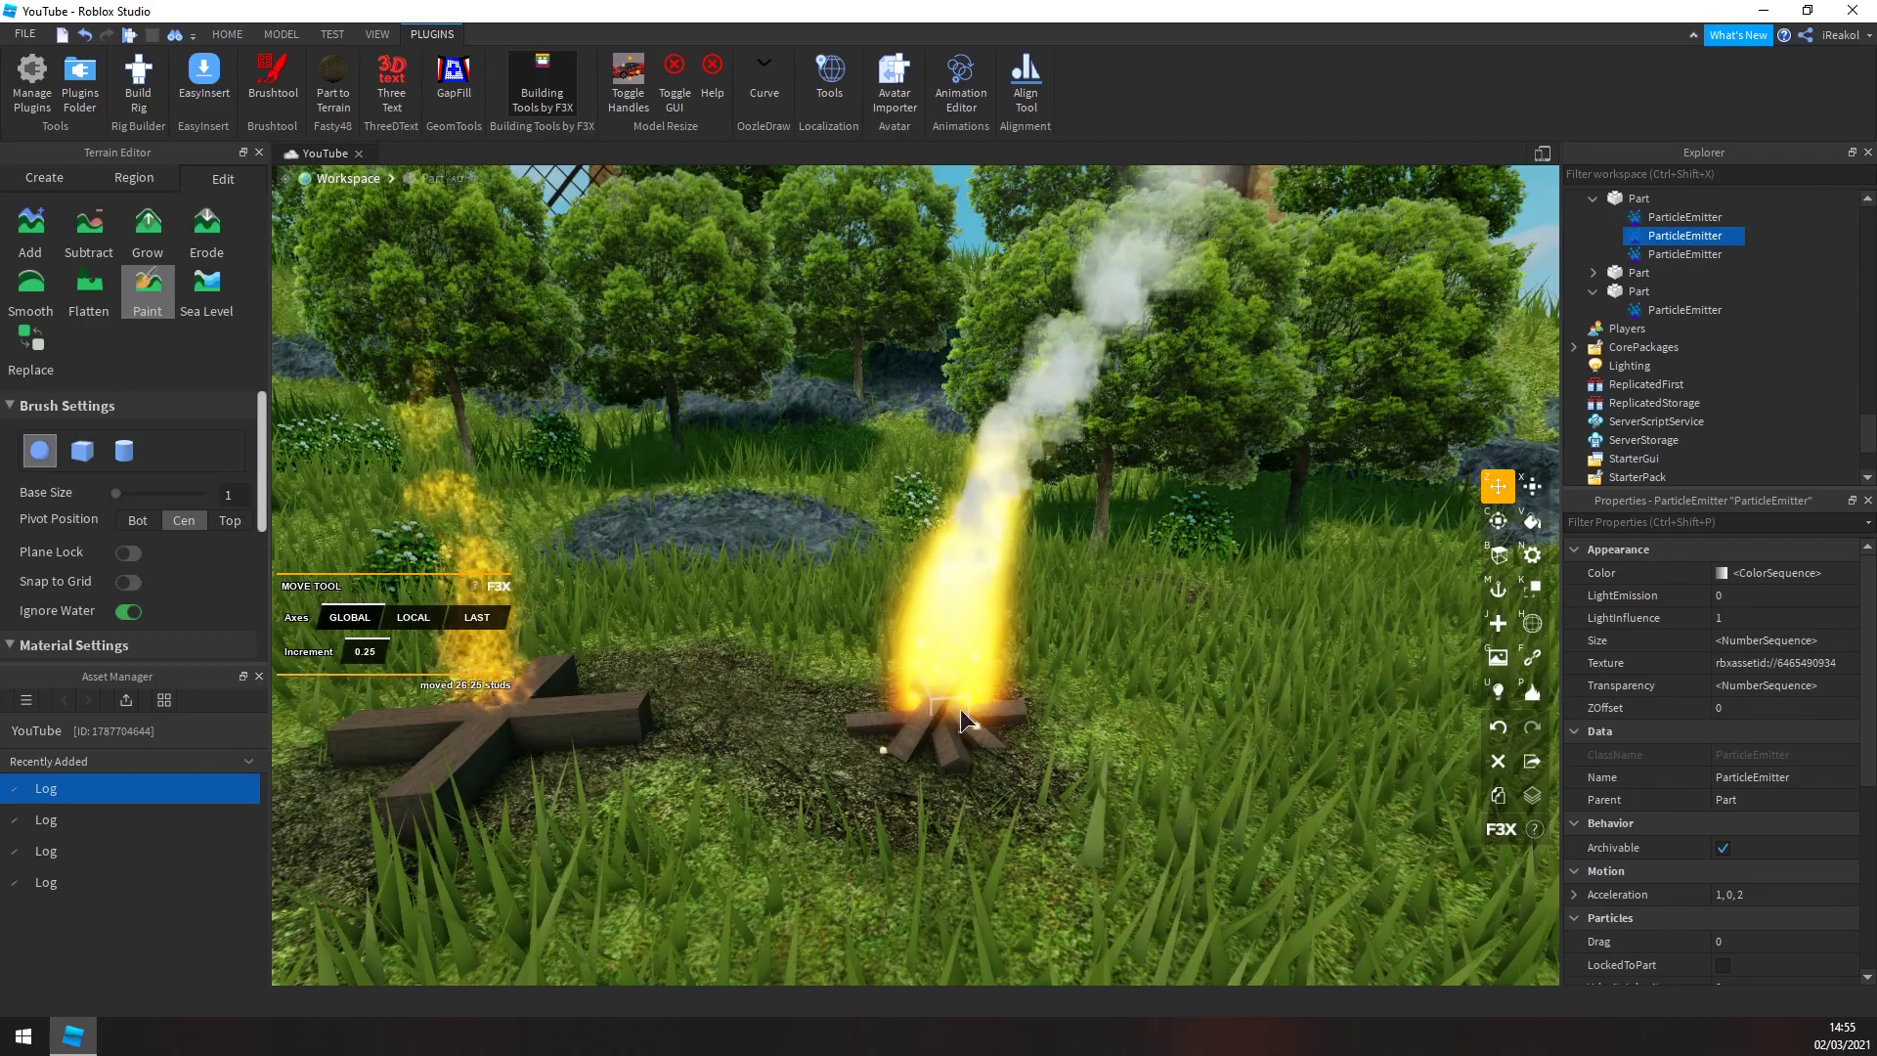
{"action": "key", "text": "s"}
{"action": "right_click_drag", "start_coordinate": [970, 668], "coordinate": [925, 625]}
{"action": "key", "text": "s"}
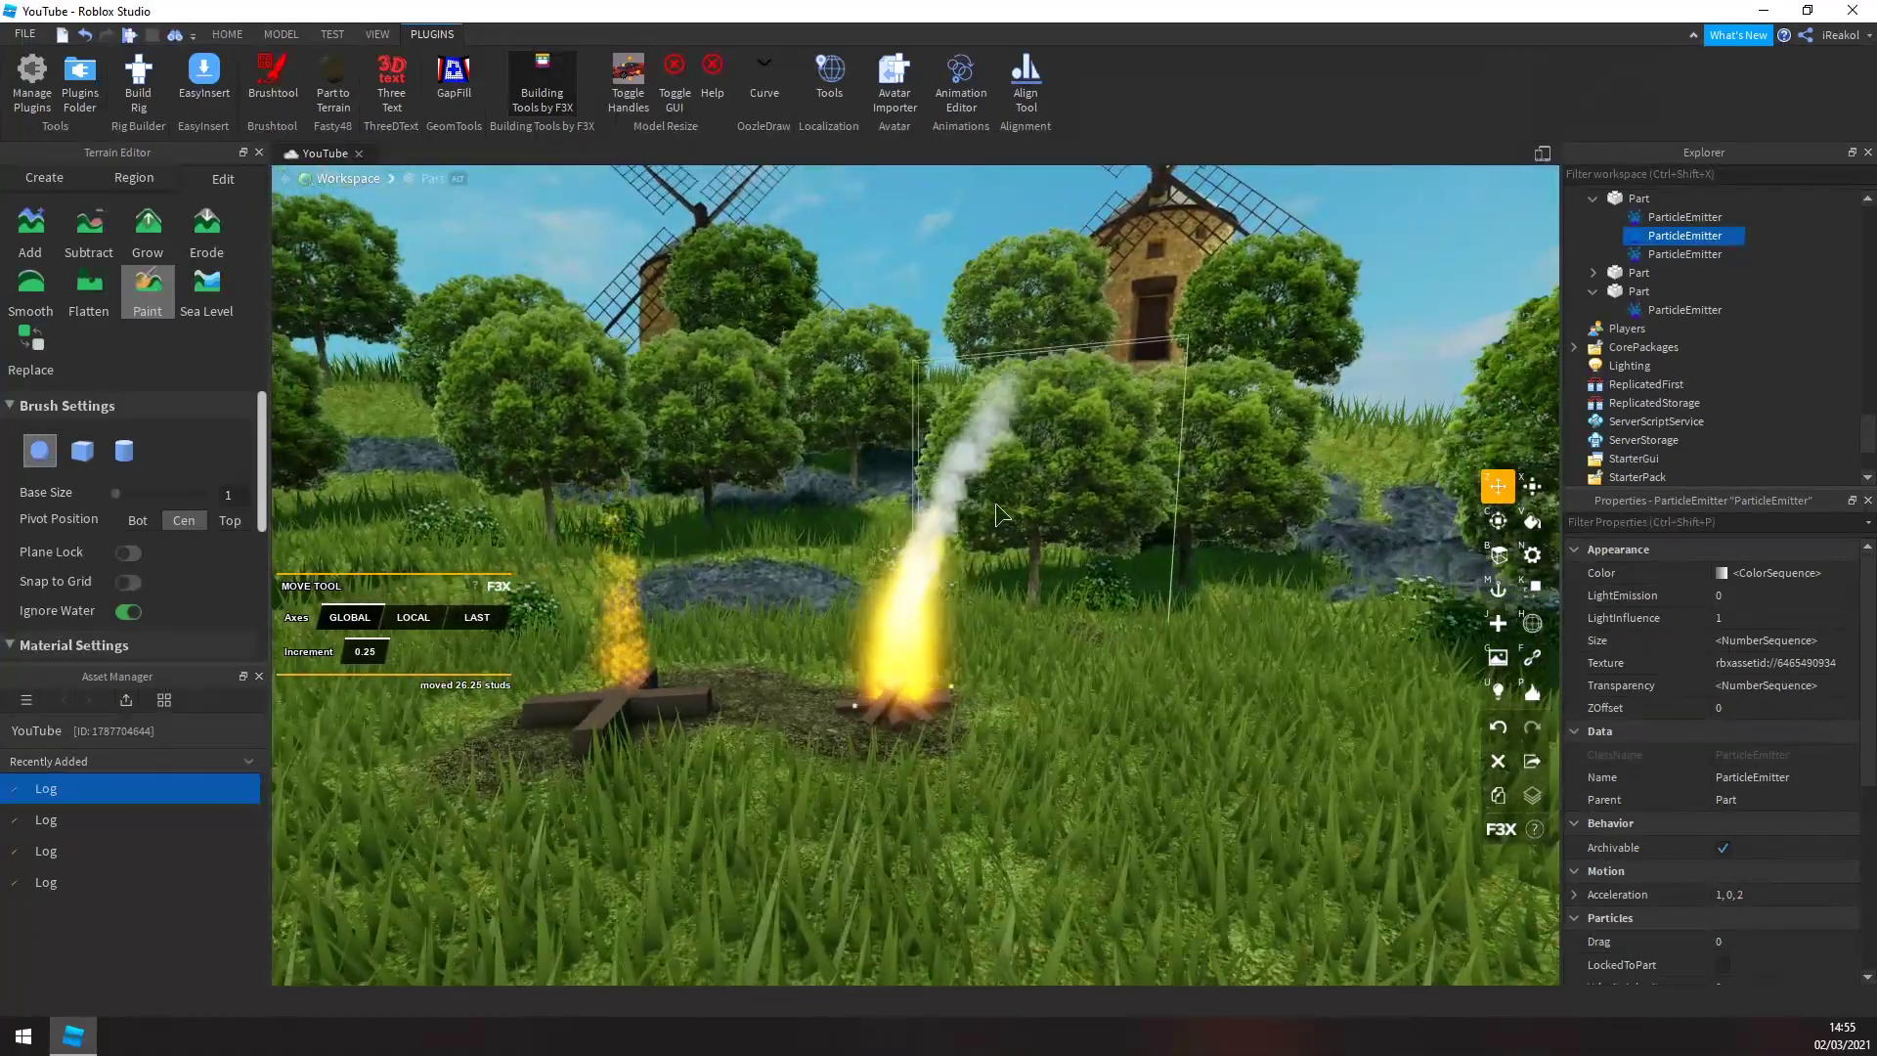
{"action": "right_click_drag", "start_coordinate": [966, 545], "coordinate": [964, 548]}
{"action": "scroll", "coordinate": [964, 548], "scroll_direction": "up", "scroll_amount": 2}
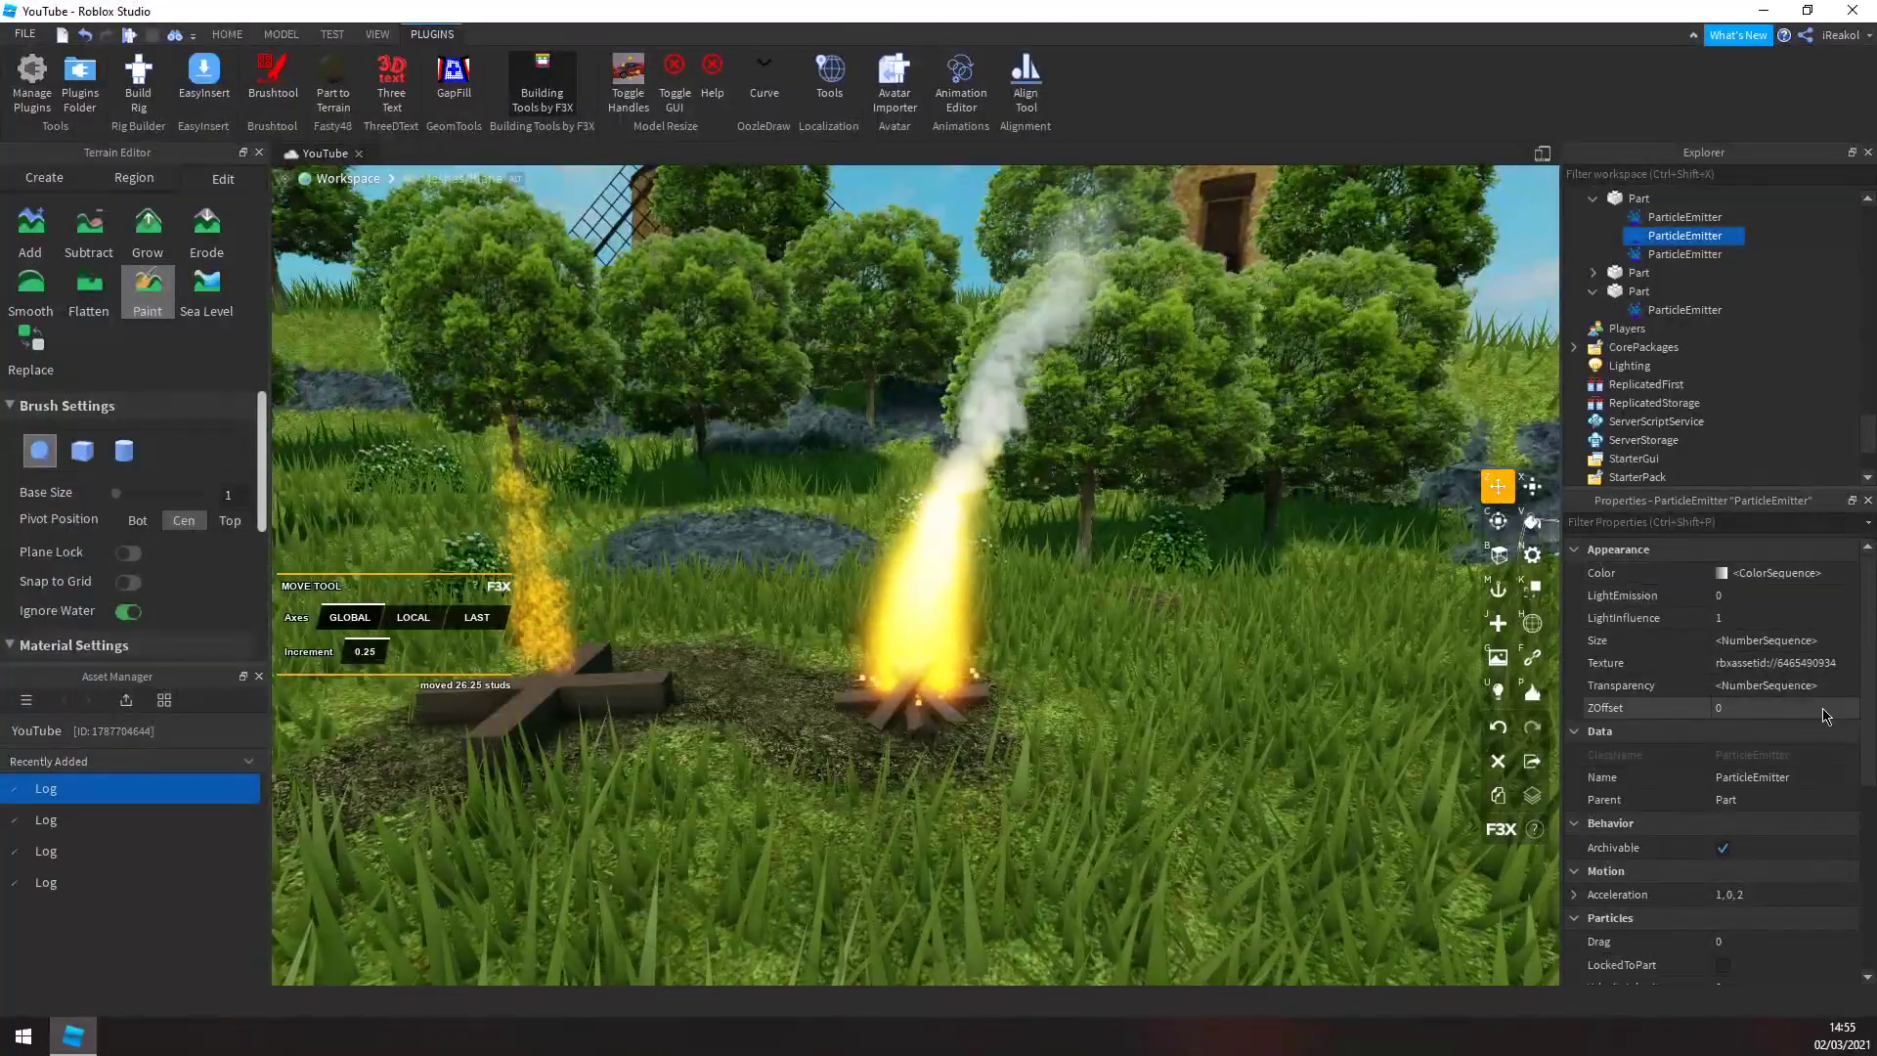
{"action": "scroll", "coordinate": [958, 411], "scroll_direction": "down", "scroll_amount": 2}
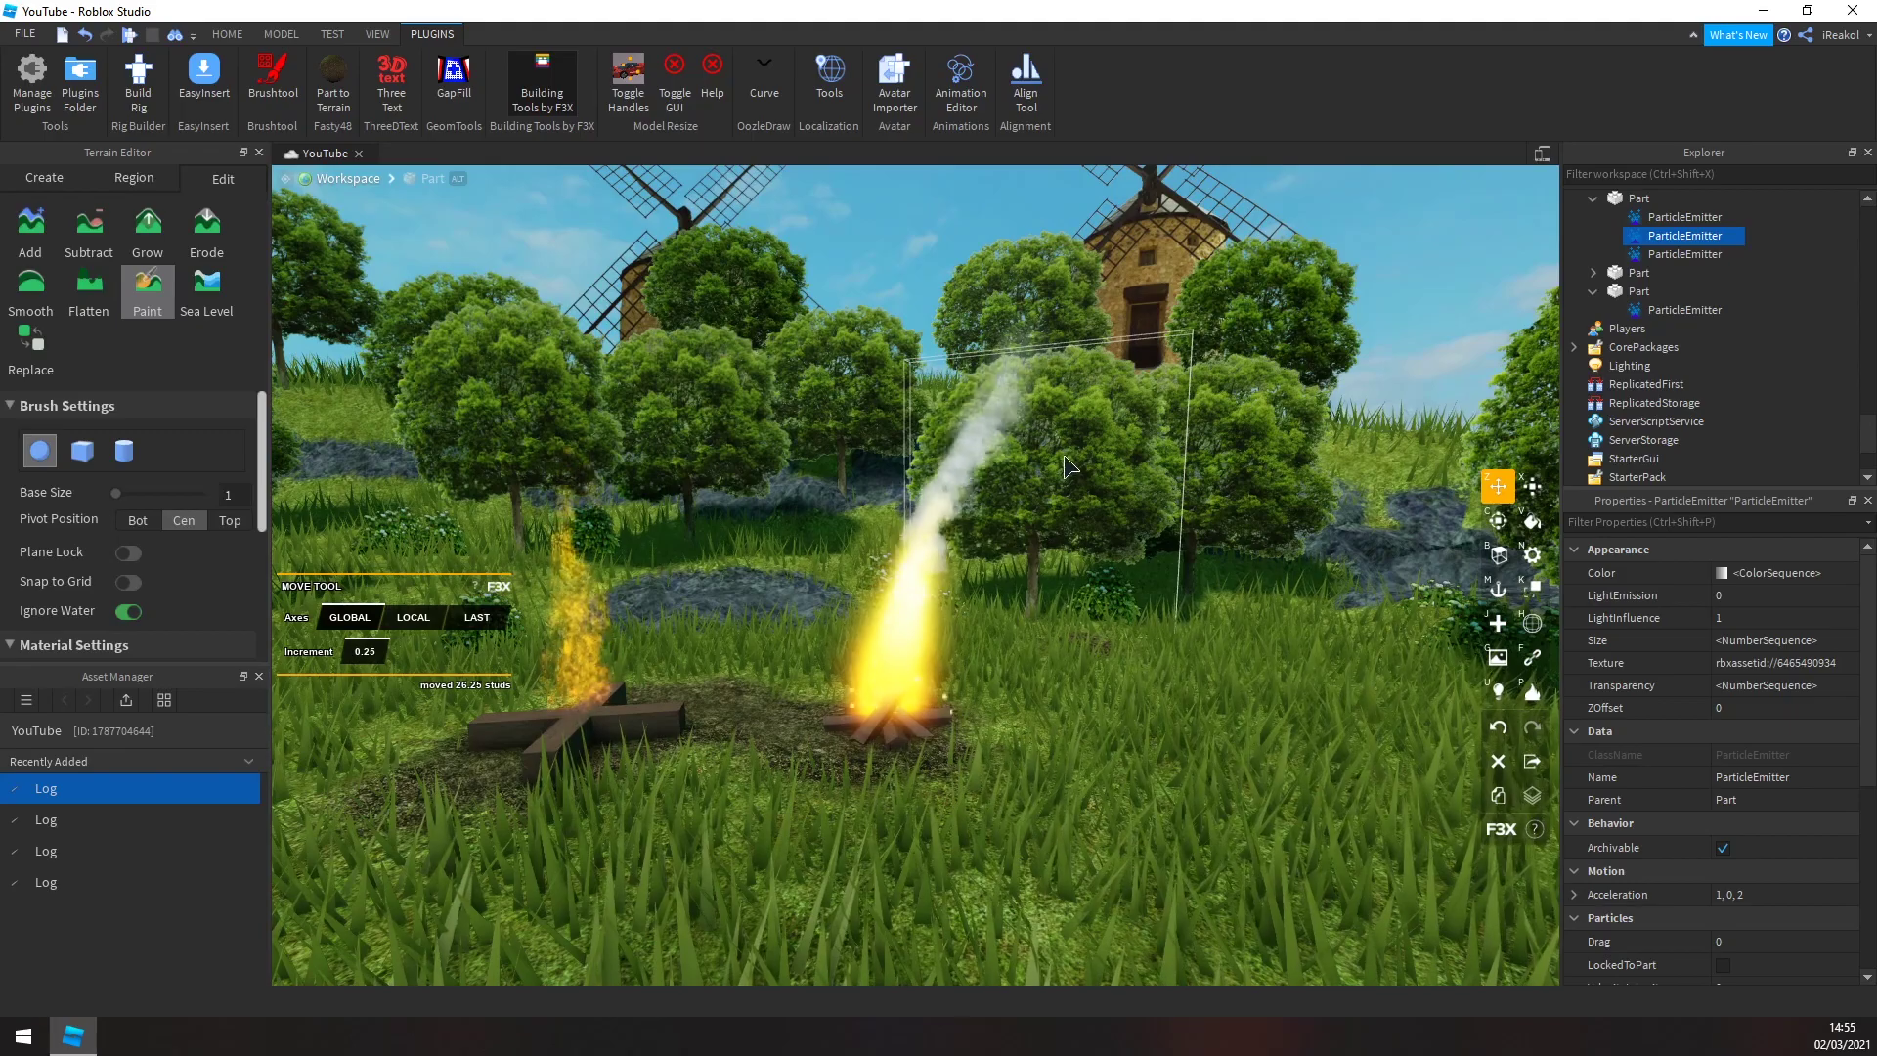
{"action": "scroll", "coordinate": [1010, 512], "scroll_direction": "up", "scroll_amount": 3}
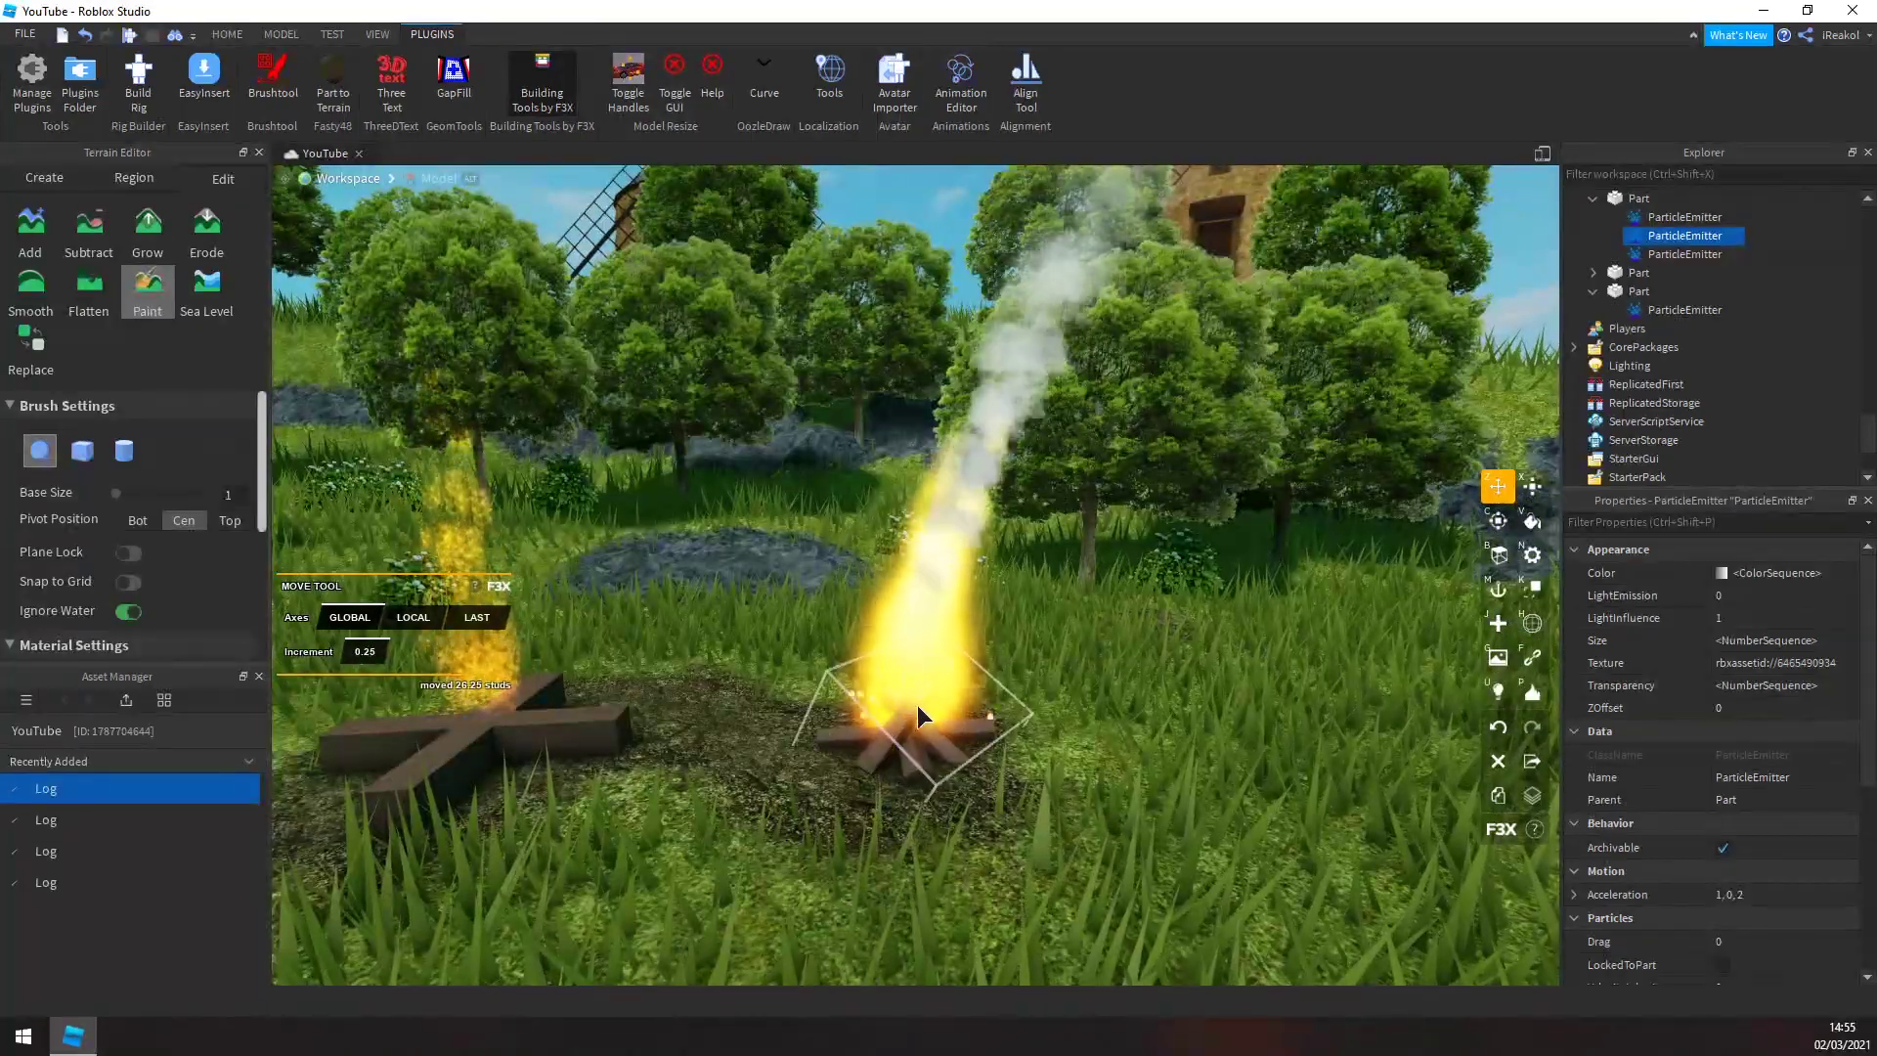
{"action": "scroll", "coordinate": [948, 618], "scroll_direction": "down", "scroll_amount": 4}
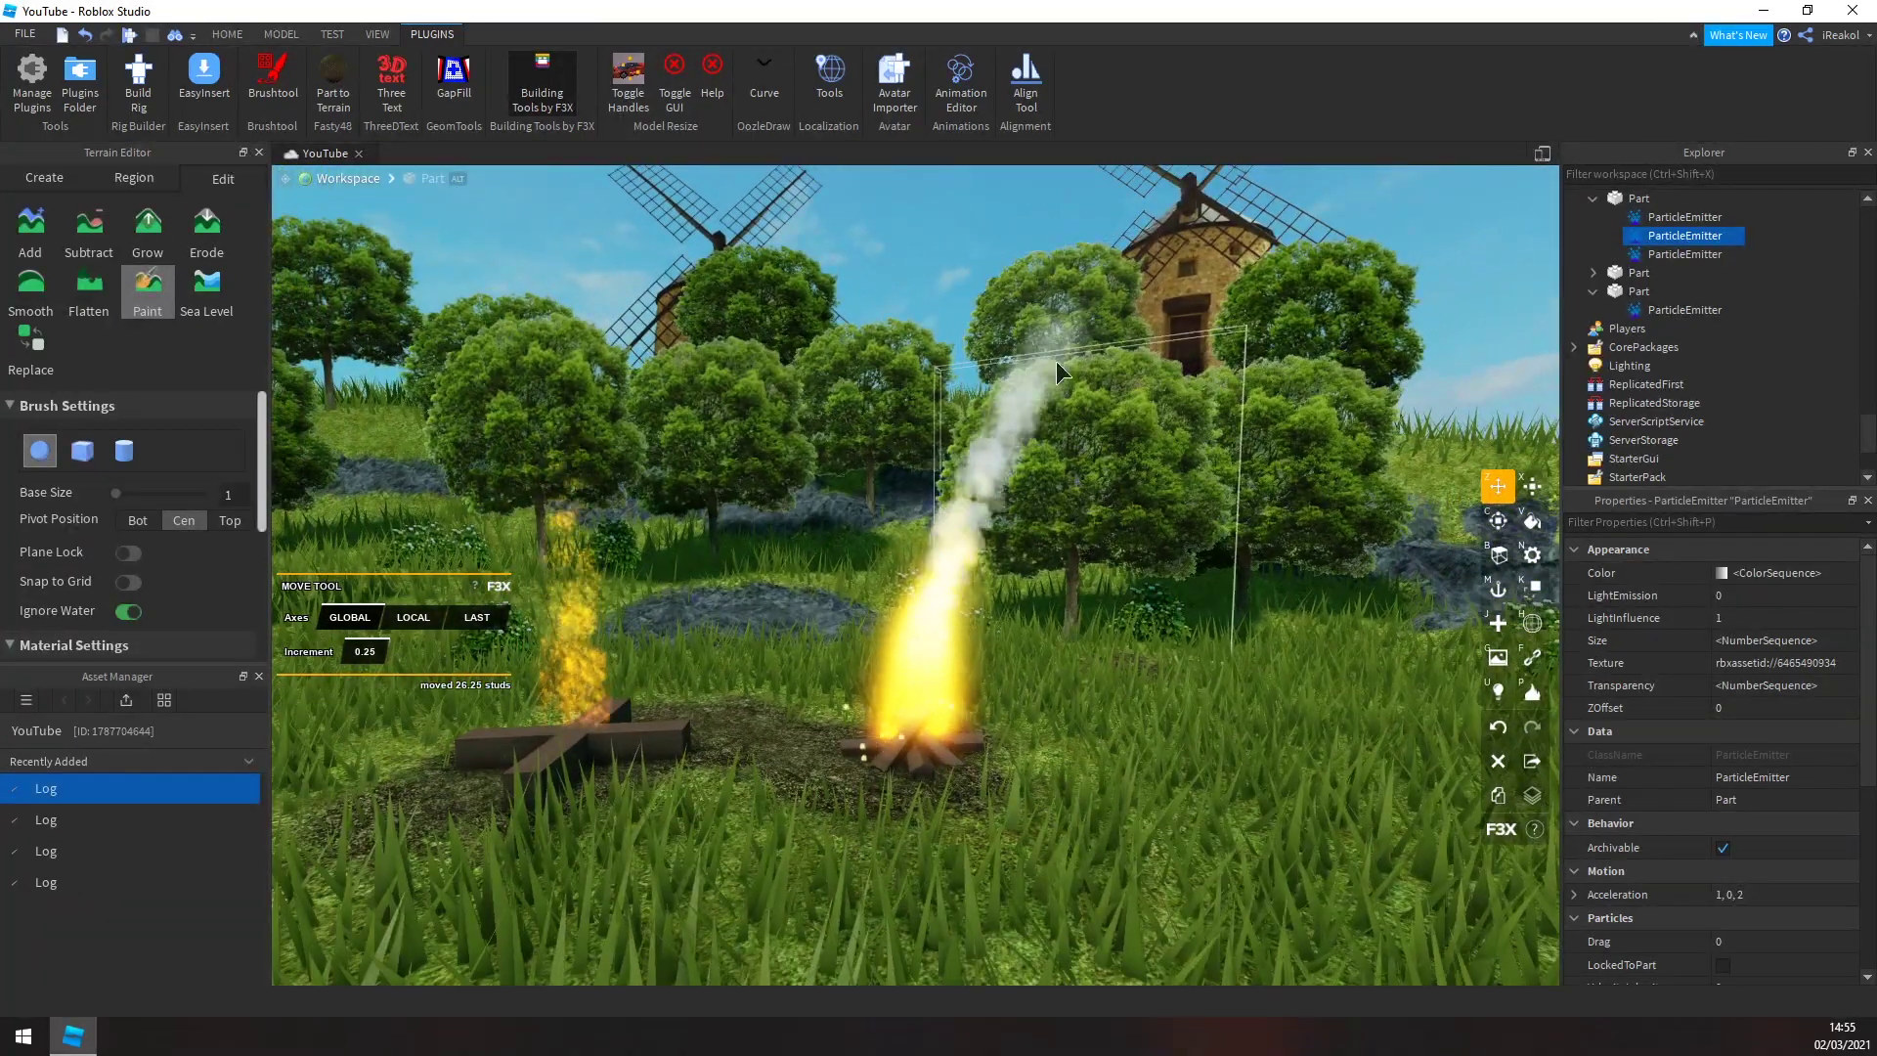
{"action": "scroll", "coordinate": [1040, 413], "scroll_direction": "up", "scroll_amount": 4}
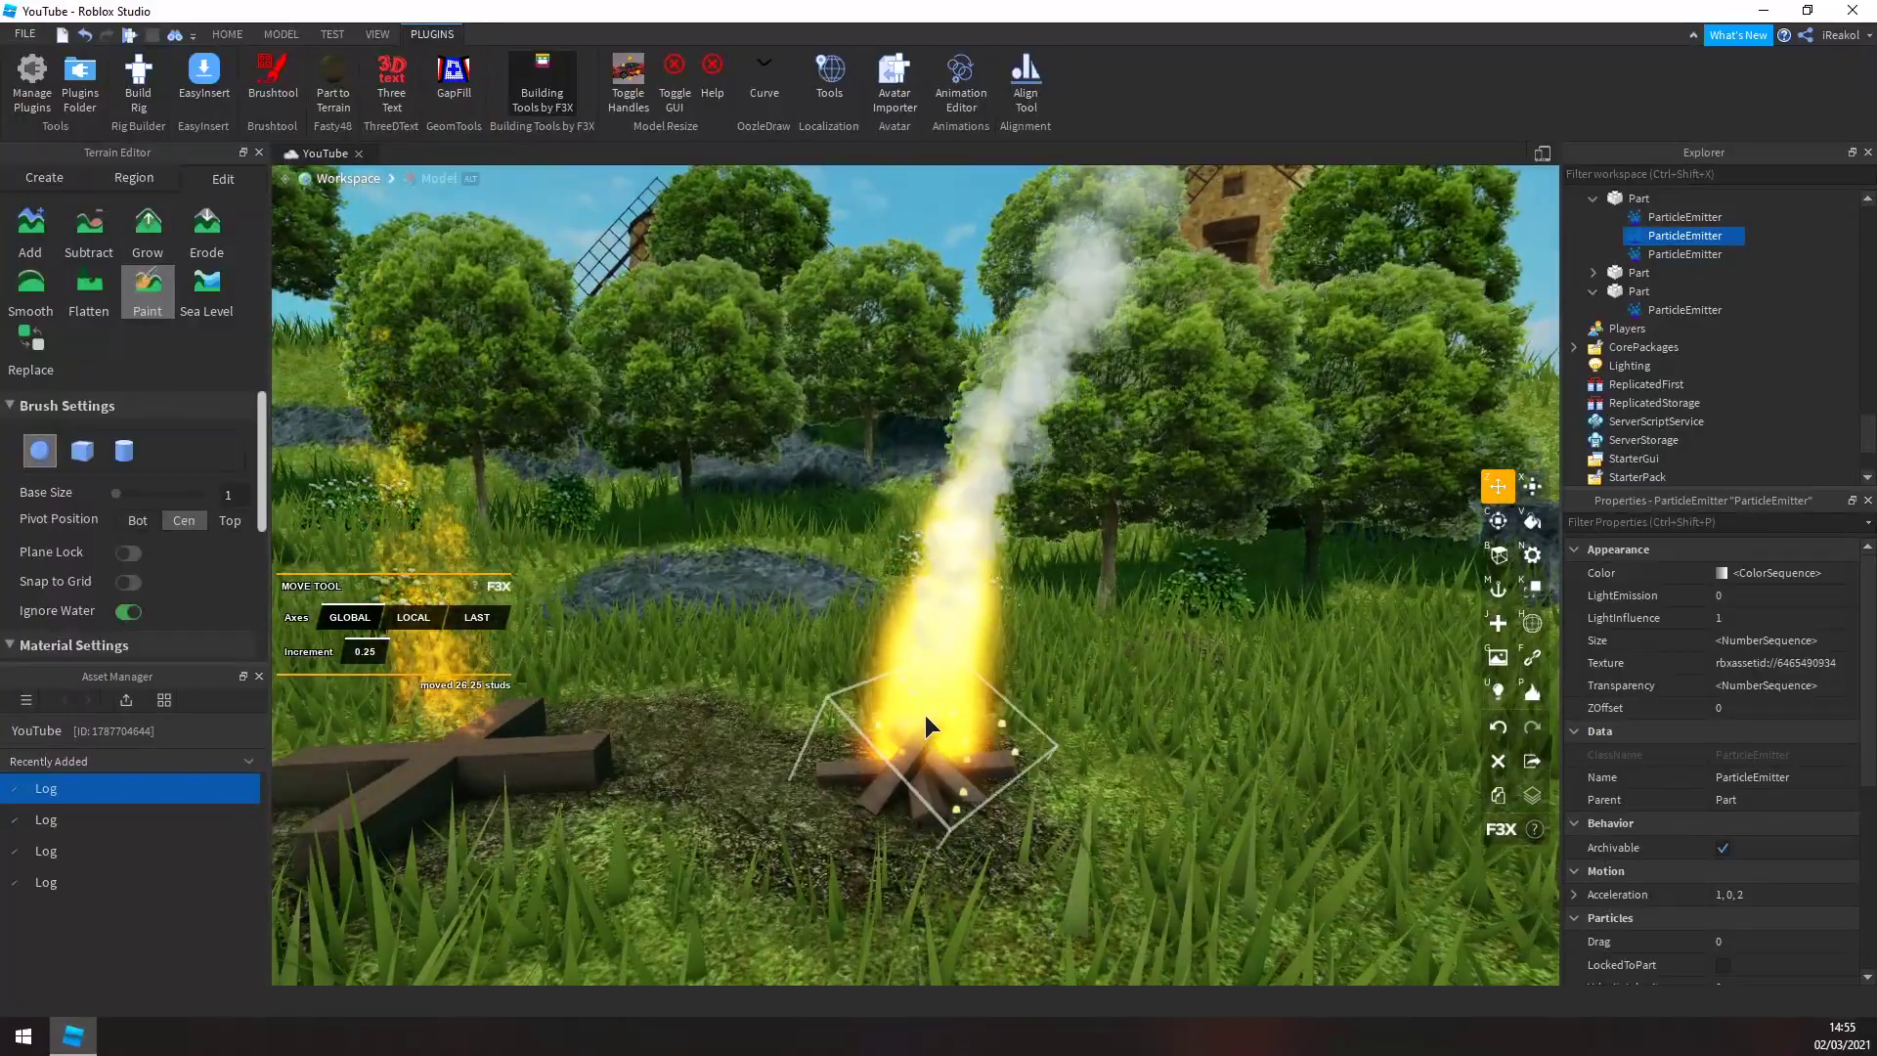
{"action": "scroll", "coordinate": [970, 780], "scroll_direction": "down", "scroll_amount": 6}
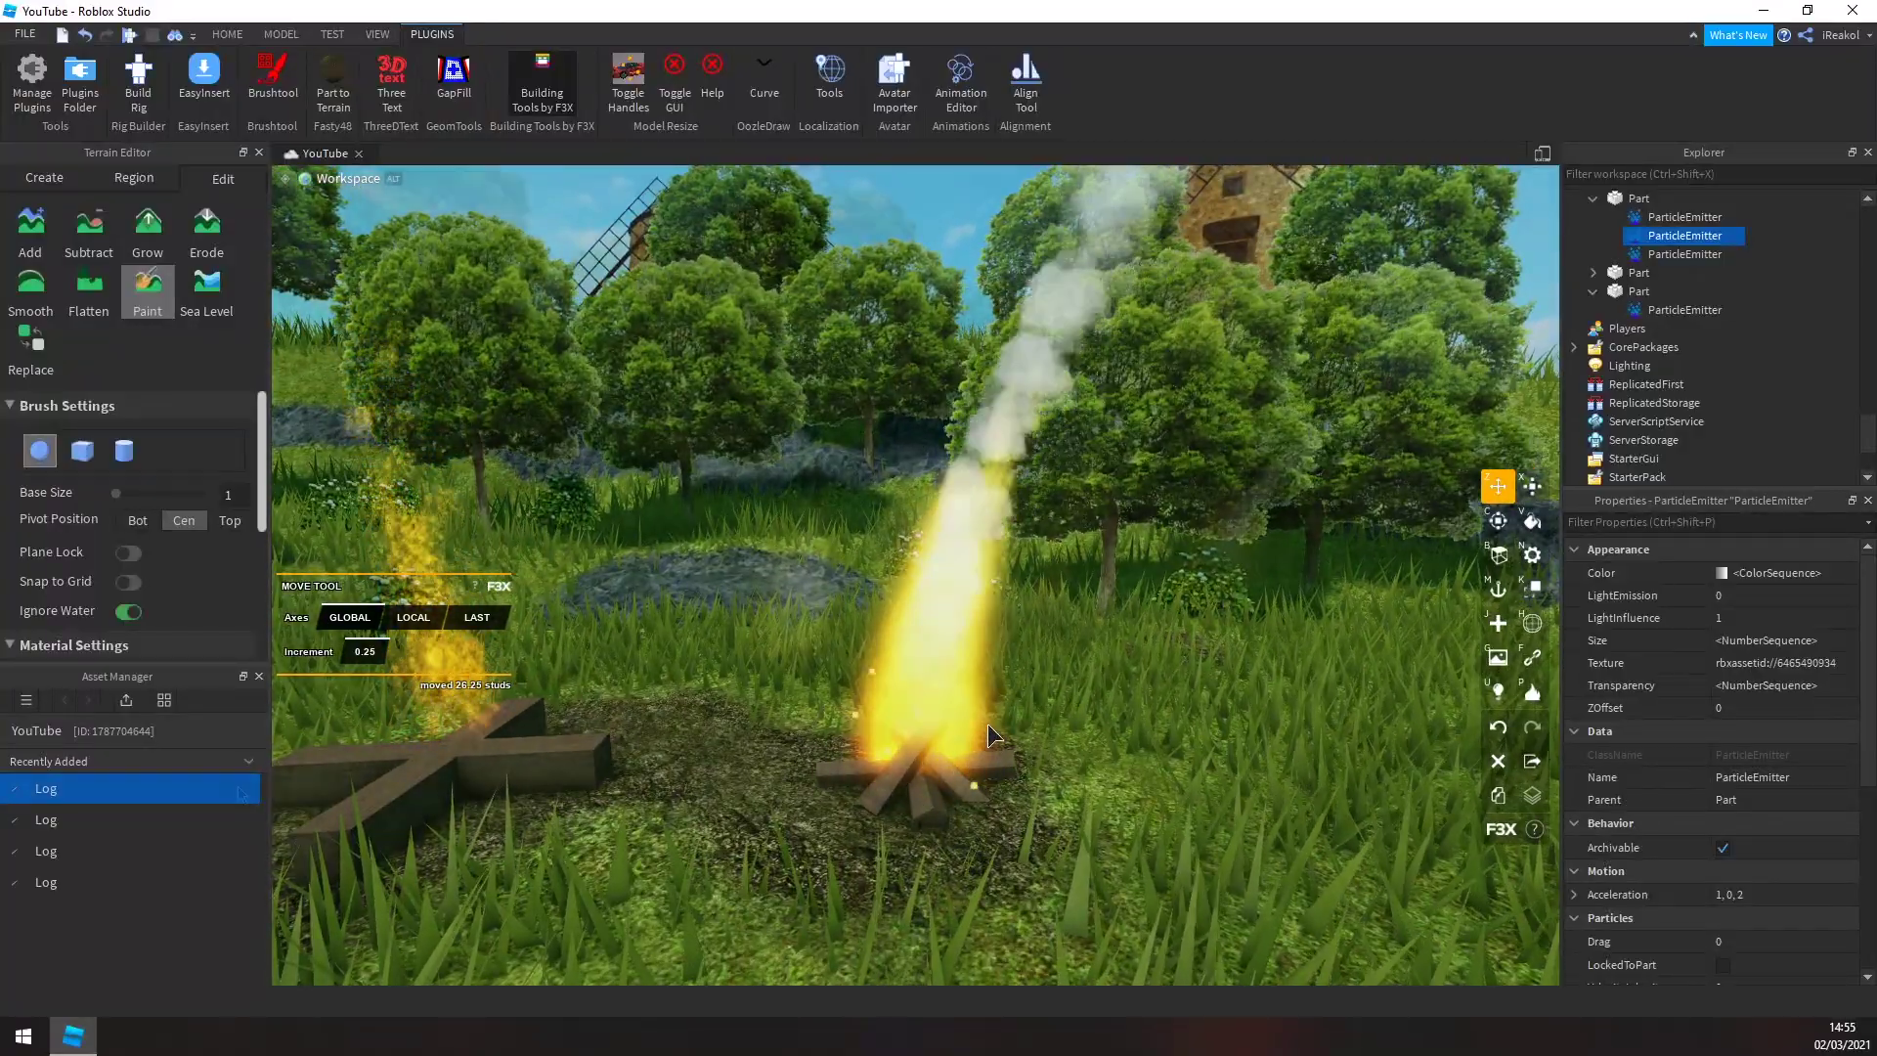
{"action": "scroll", "coordinate": [617, 774], "scroll_direction": "up", "scroll_amount": 5}
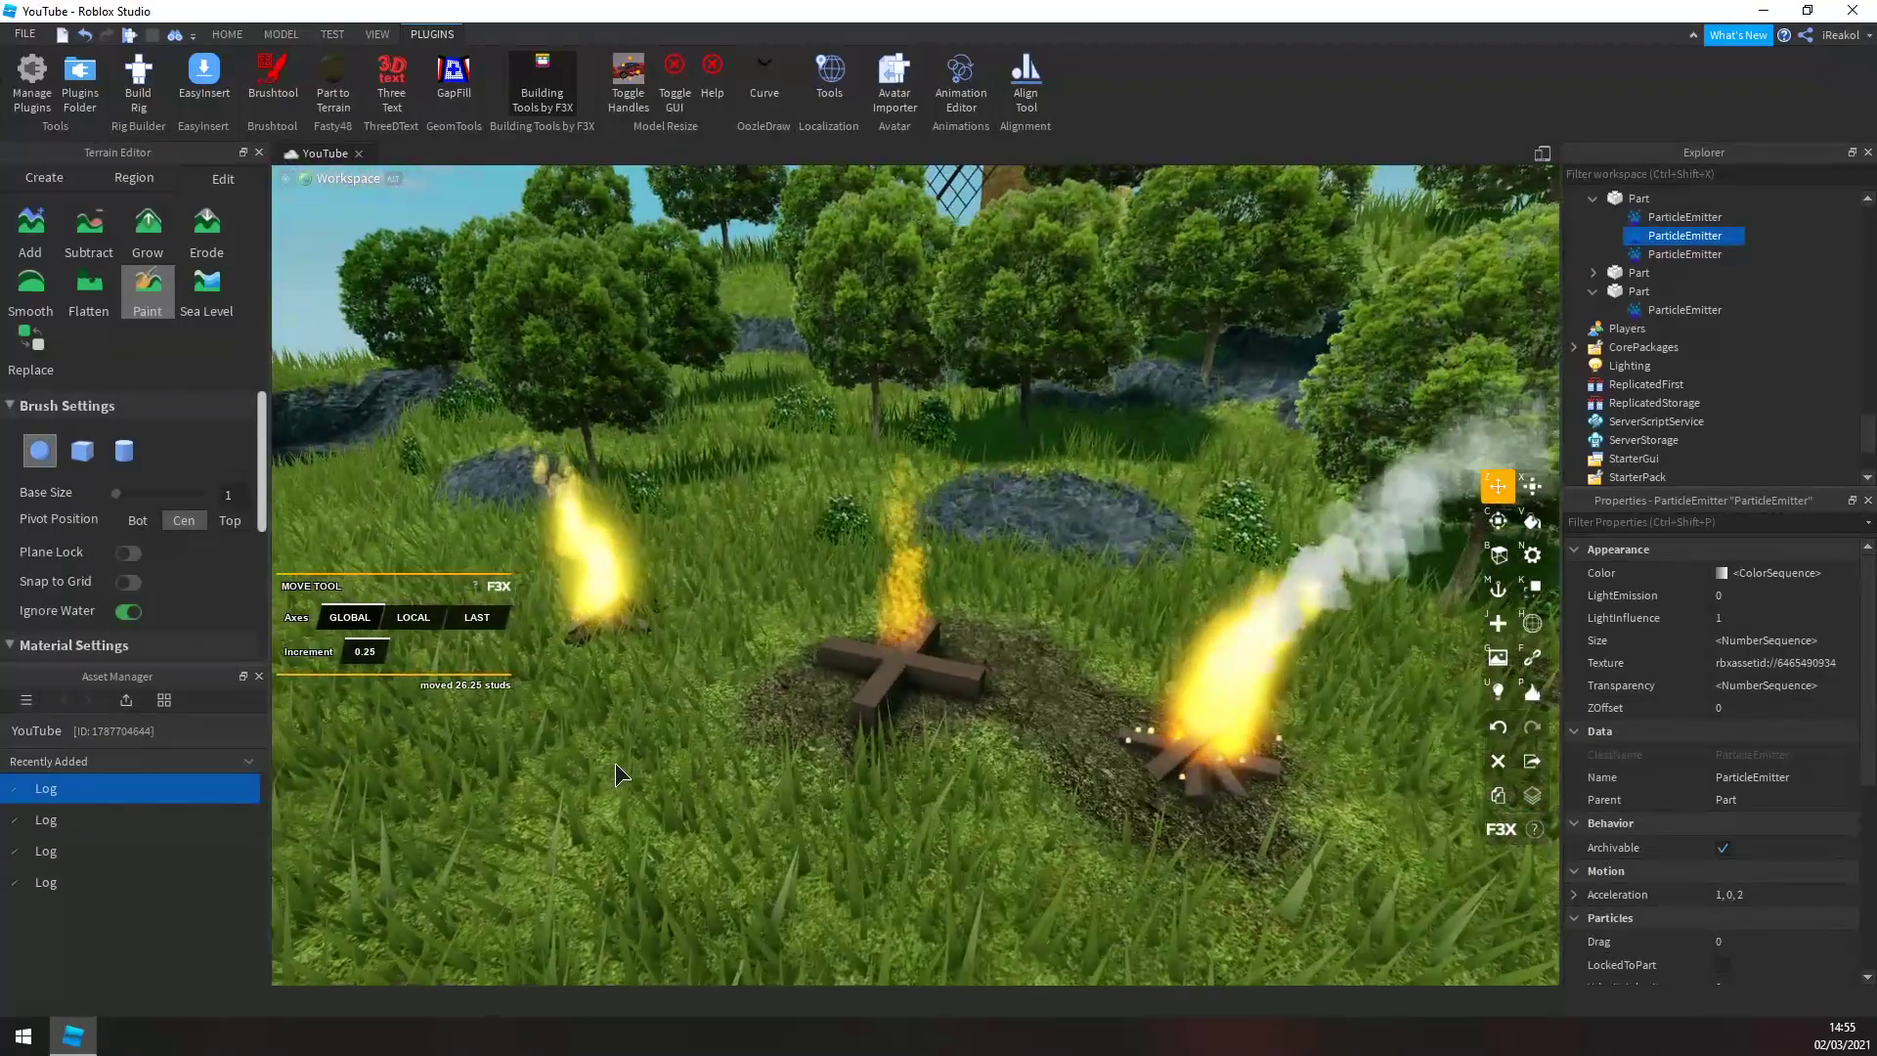
{"action": "right_click_drag", "start_coordinate": [617, 774], "coordinate": [645, 767]}
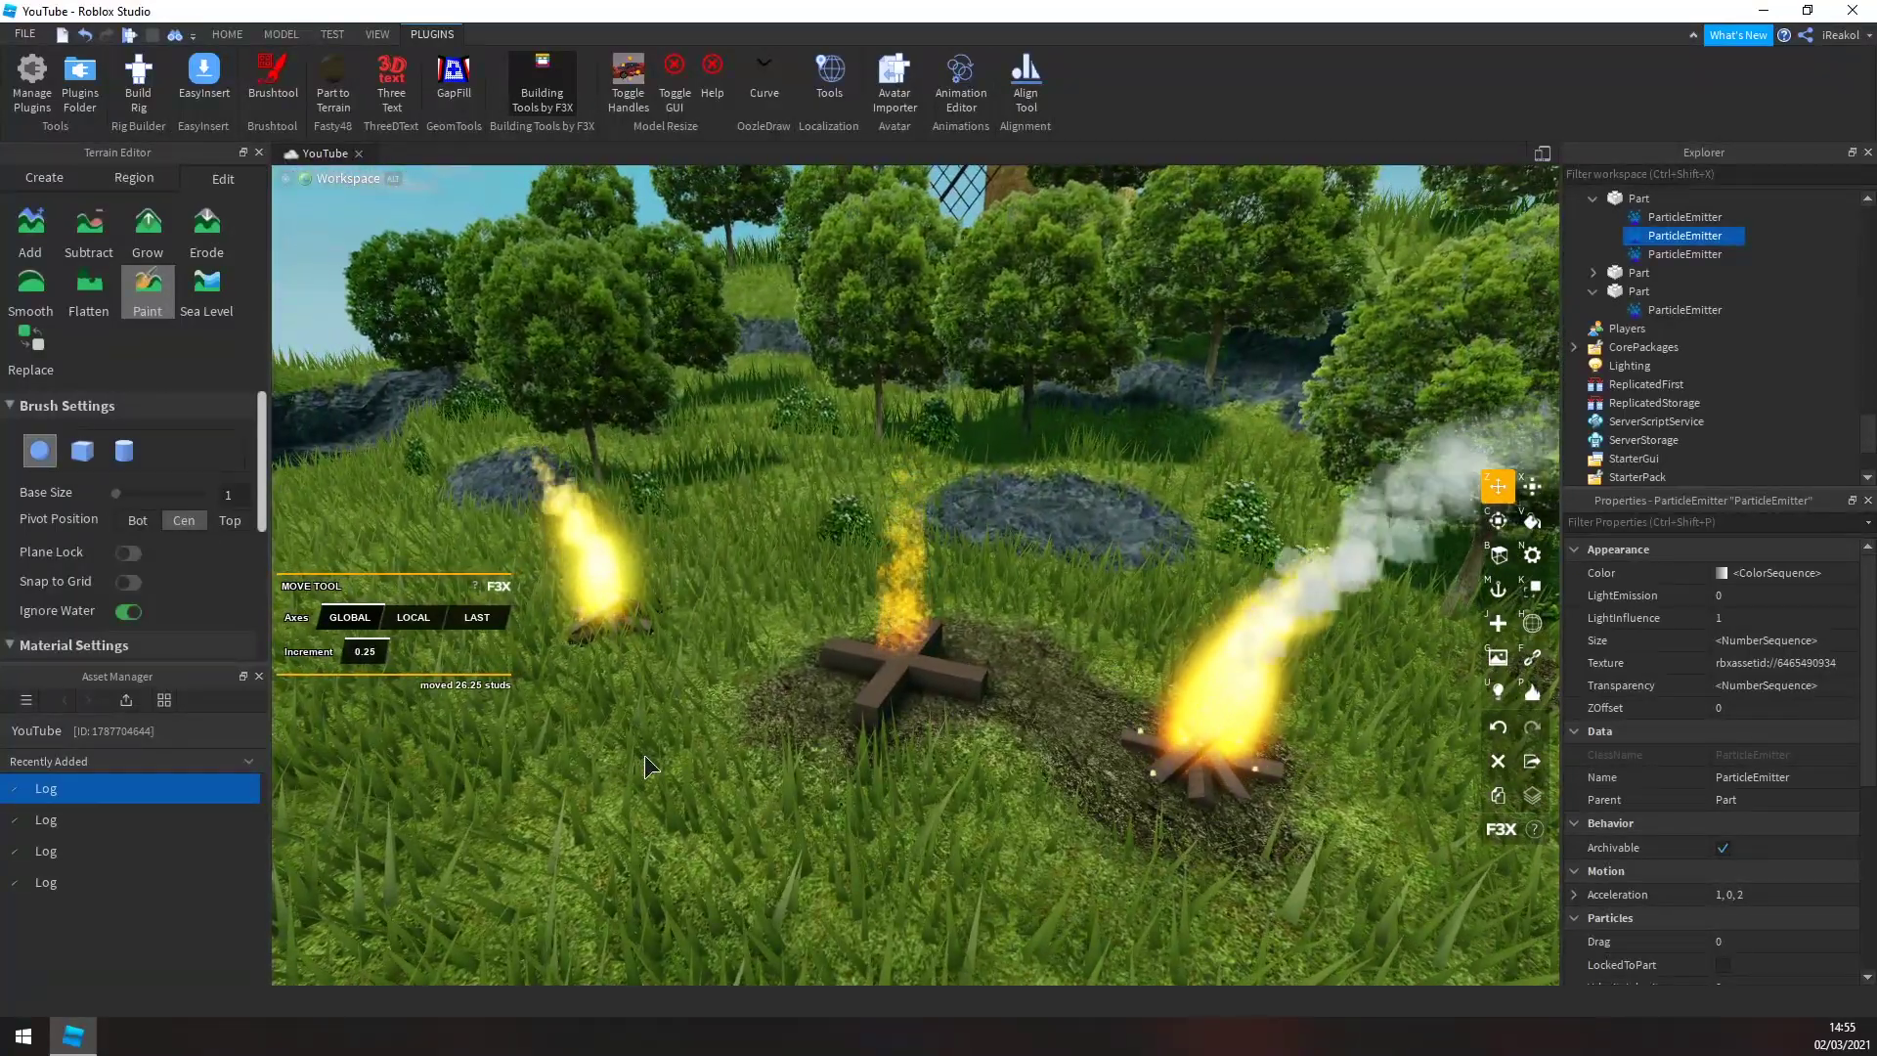